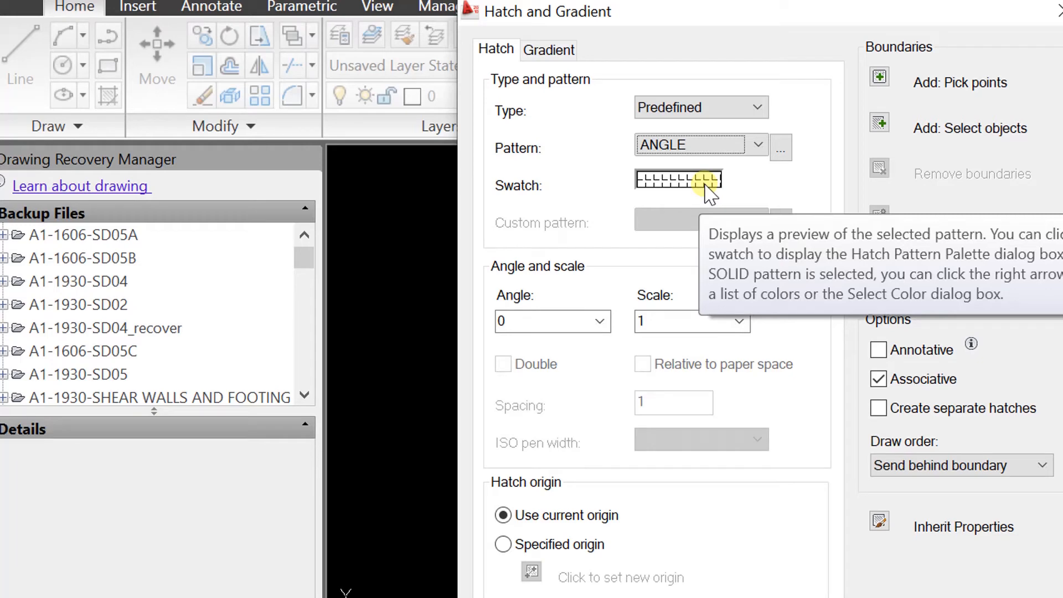
# Step: Choose the predefined AR-CONC pattern for the hatch
pyautogui.click(704, 181)
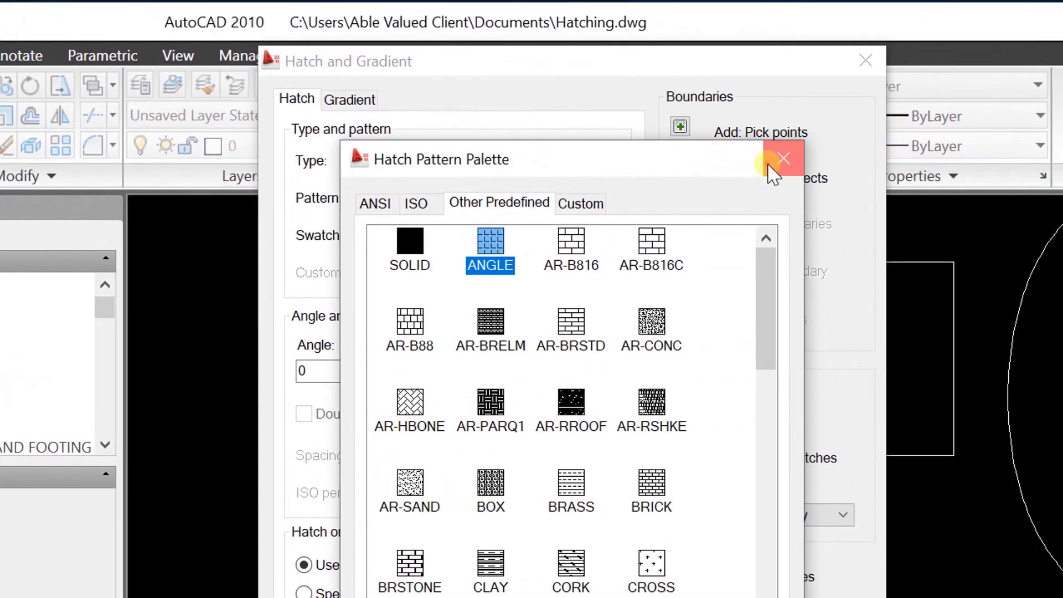
pyautogui.click(977, 114)
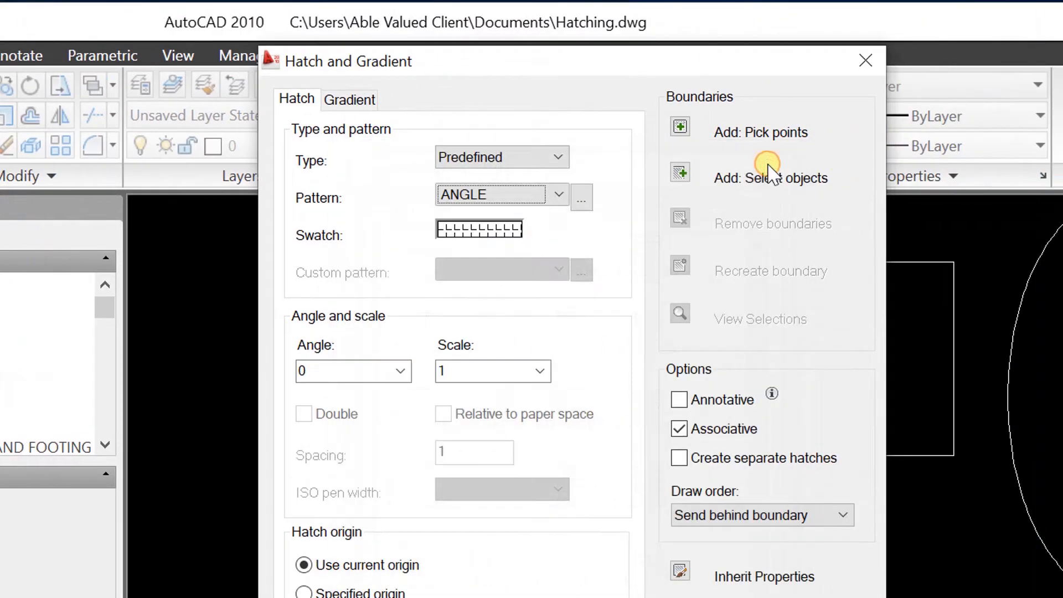
pyautogui.click(582, 198)
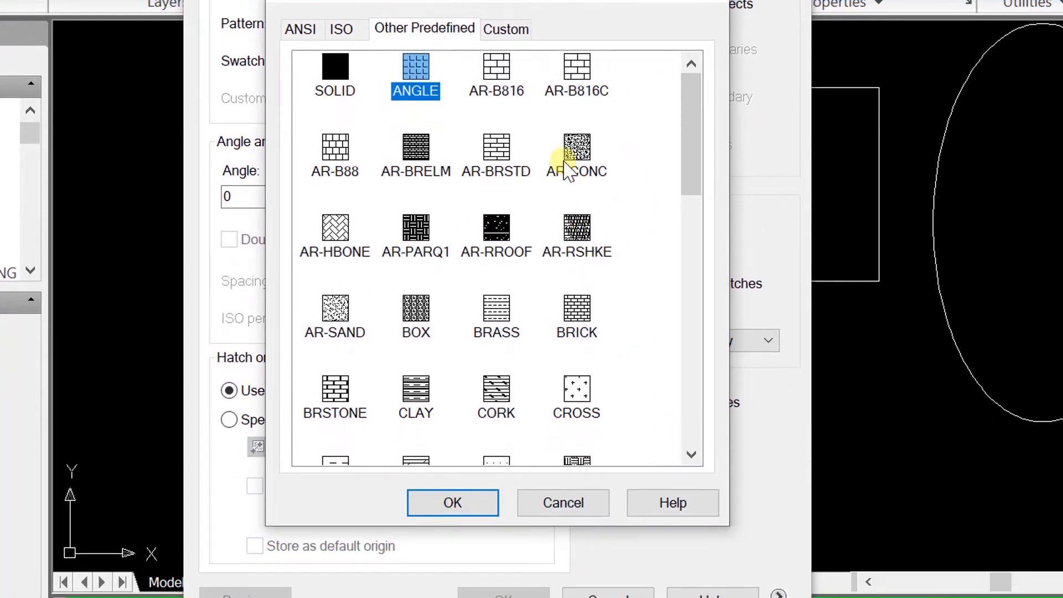
pyautogui.click(569, 167)
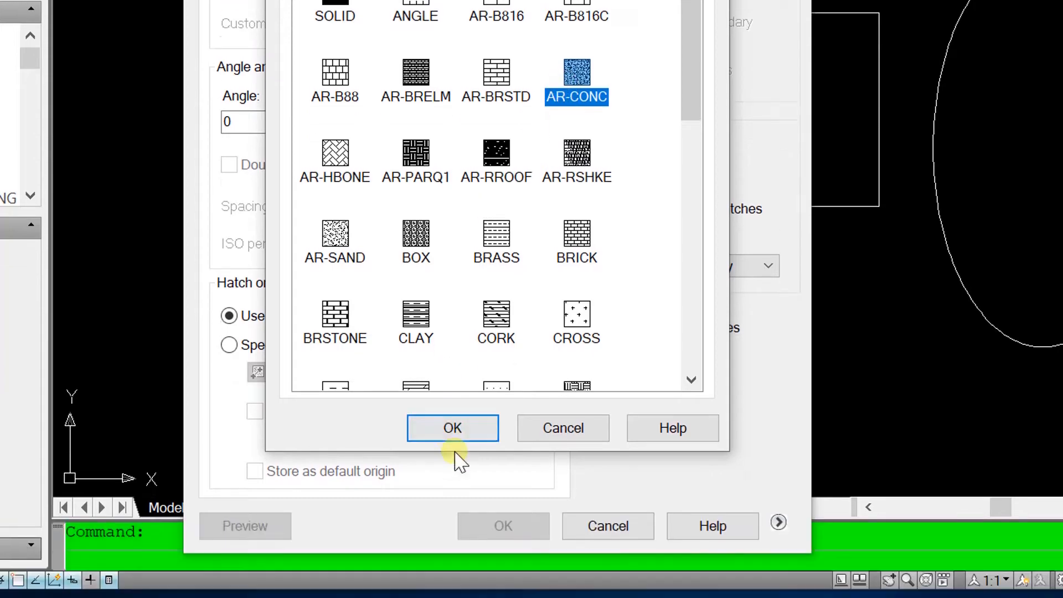
pyautogui.click(468, 507)
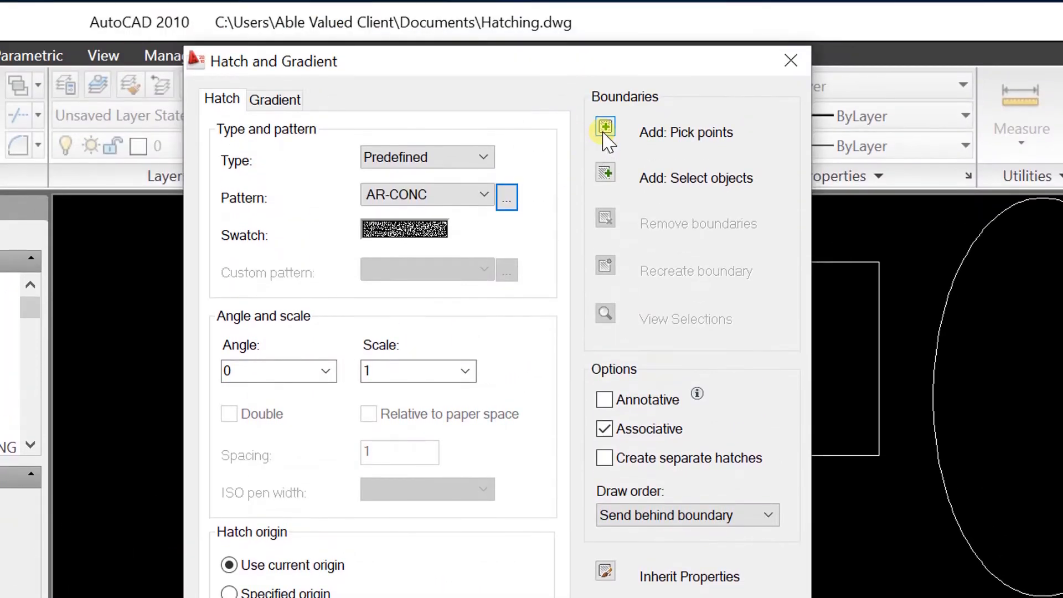
# Step: Define the hatch boundary by picking an internal point inside the circle
pyautogui.click(604, 133)
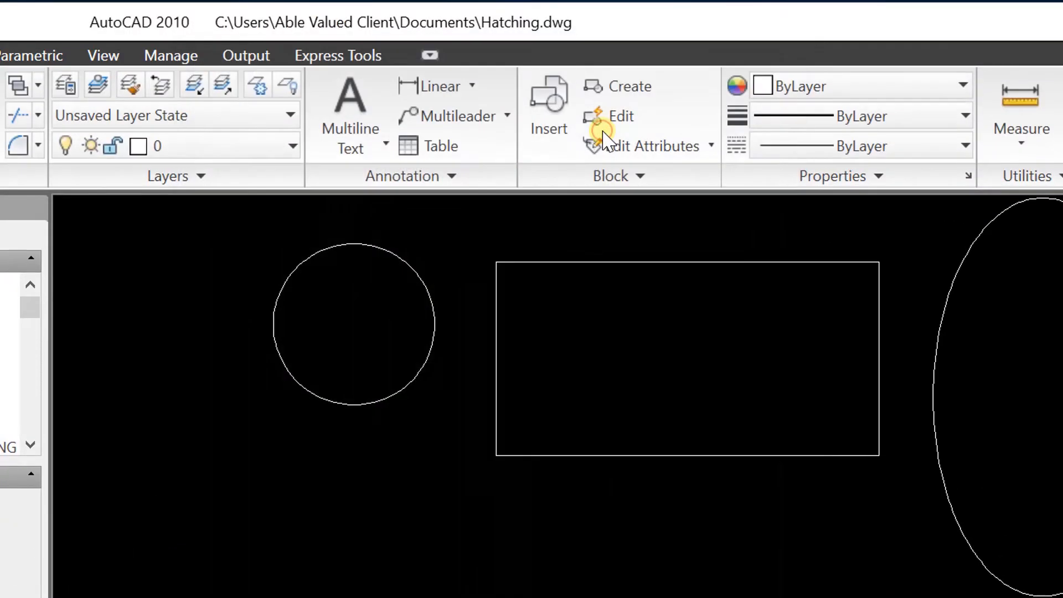
pyautogui.click(353, 333)
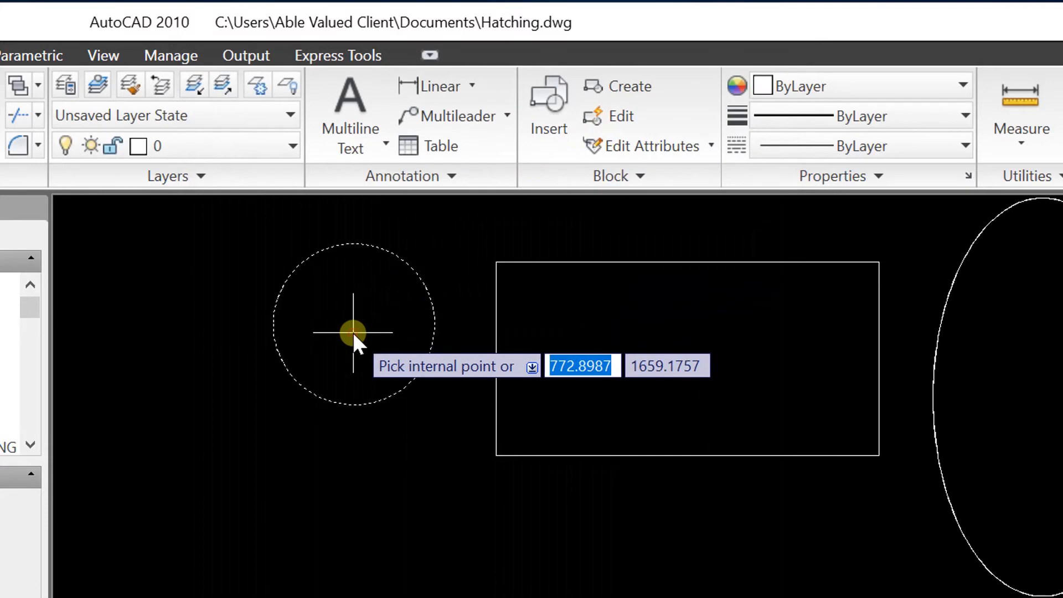
pyautogui.press('Return')
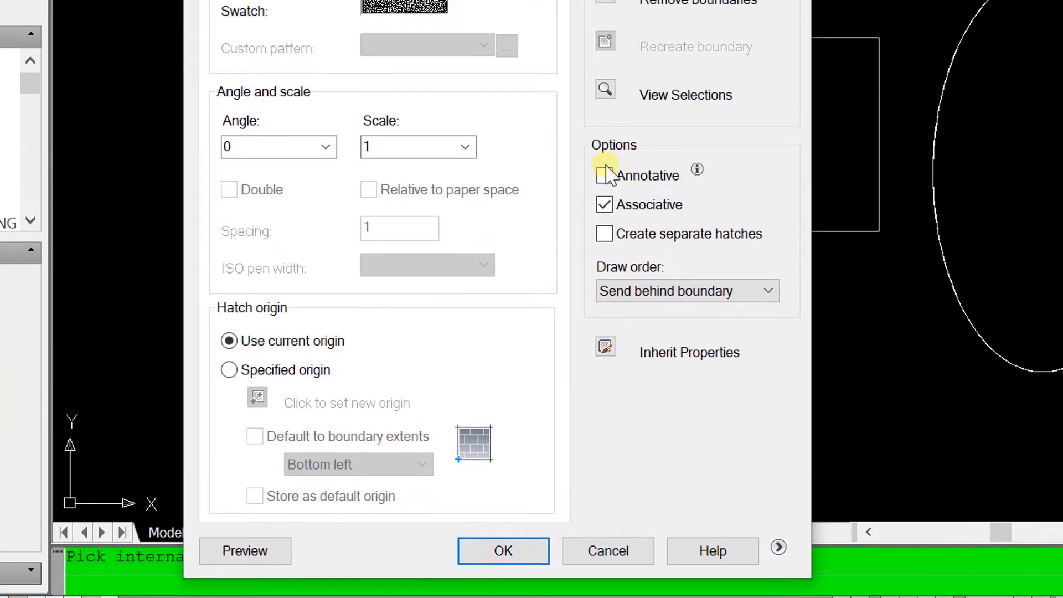
# Step: Make the hatch annotative and preview it in the circle
pyautogui.click(603, 176)
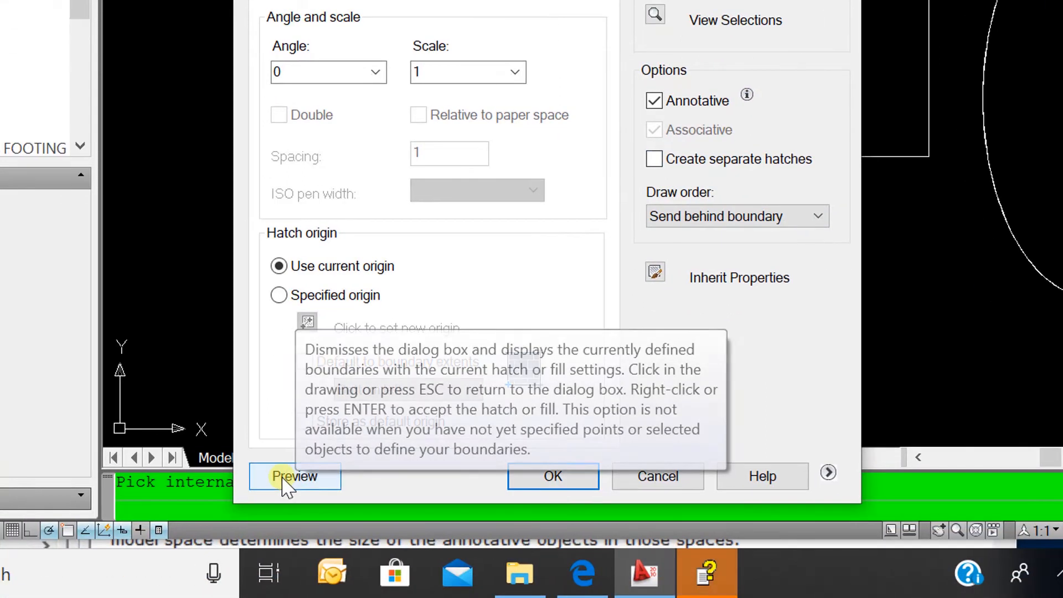
pyautogui.click(282, 480)
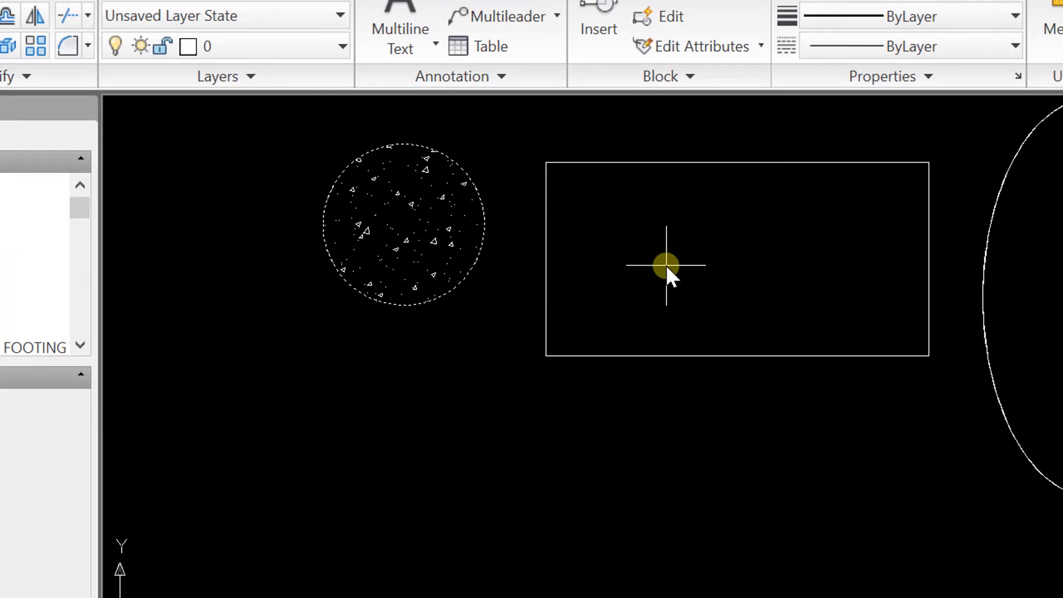
pyautogui.press('Escape')
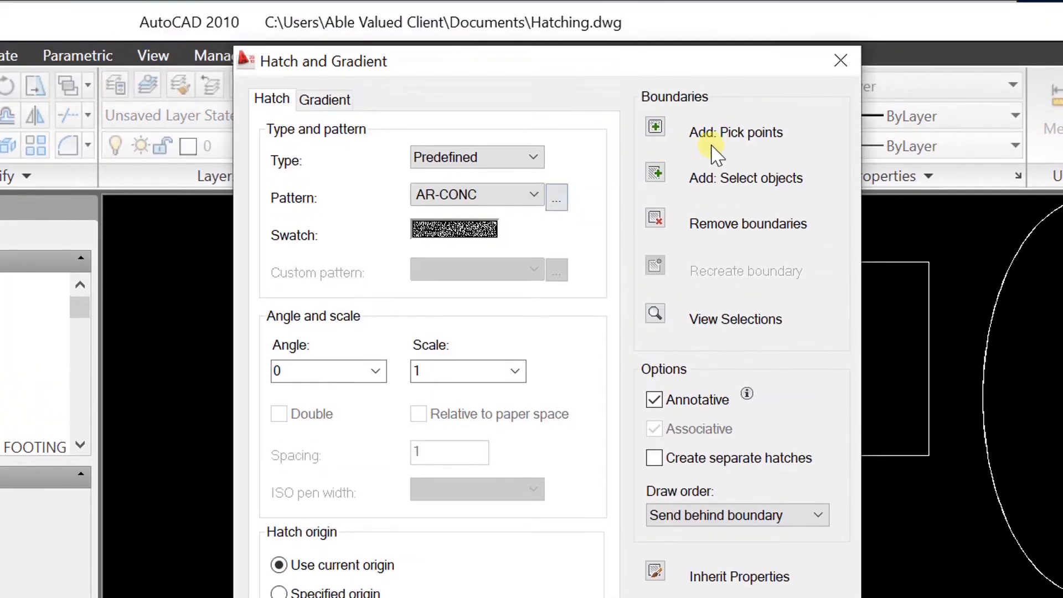
# Step: Apply the annotative AR-CONC hatch to the circle, keeping angle 0 and scale 1
pyautogui.click(534, 95)
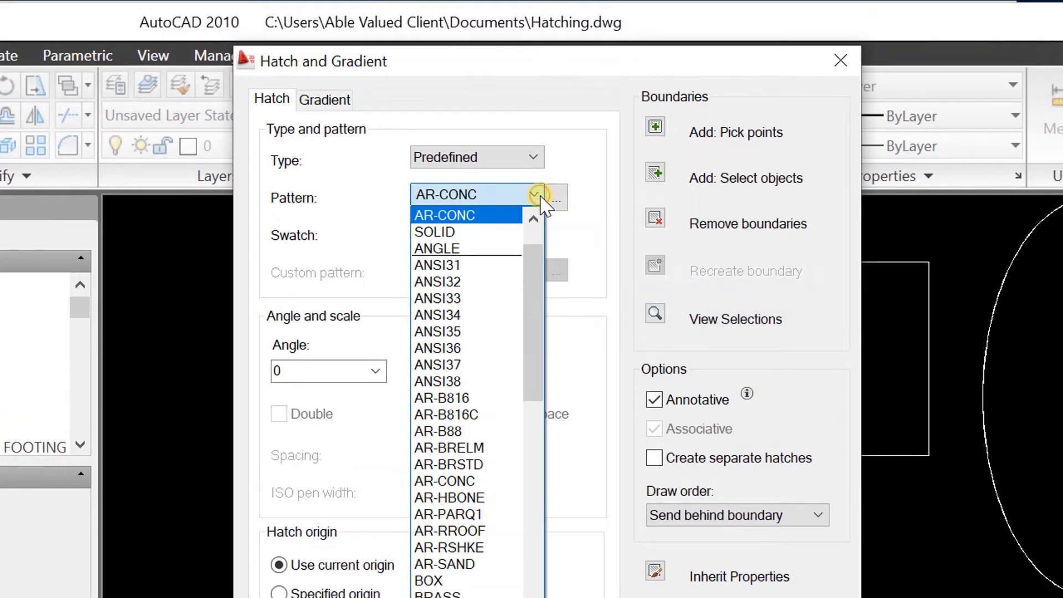
pyautogui.click(594, 245)
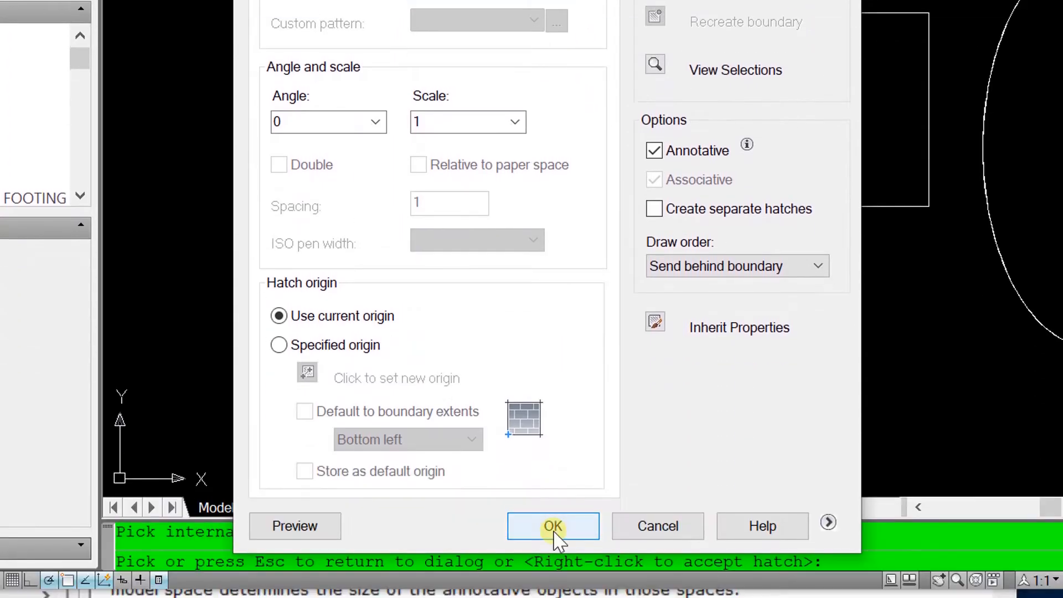
pyautogui.click(554, 576)
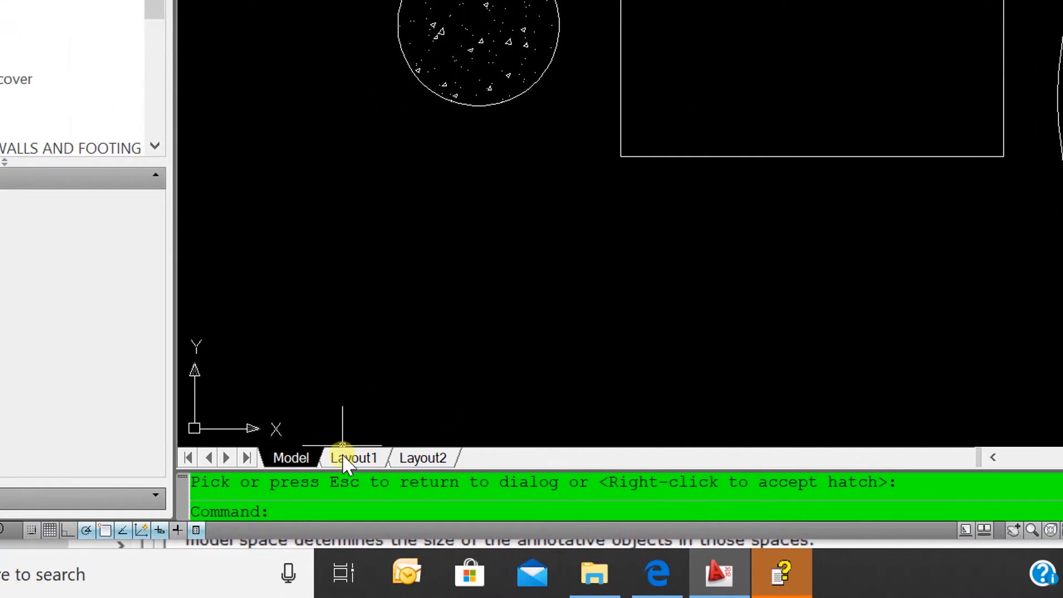
# Step: Open Layout1 and shrink its viewport by moving the lower-right corner inward, cutting off the ellipse and part of the rectangle
pyautogui.click(342, 457)
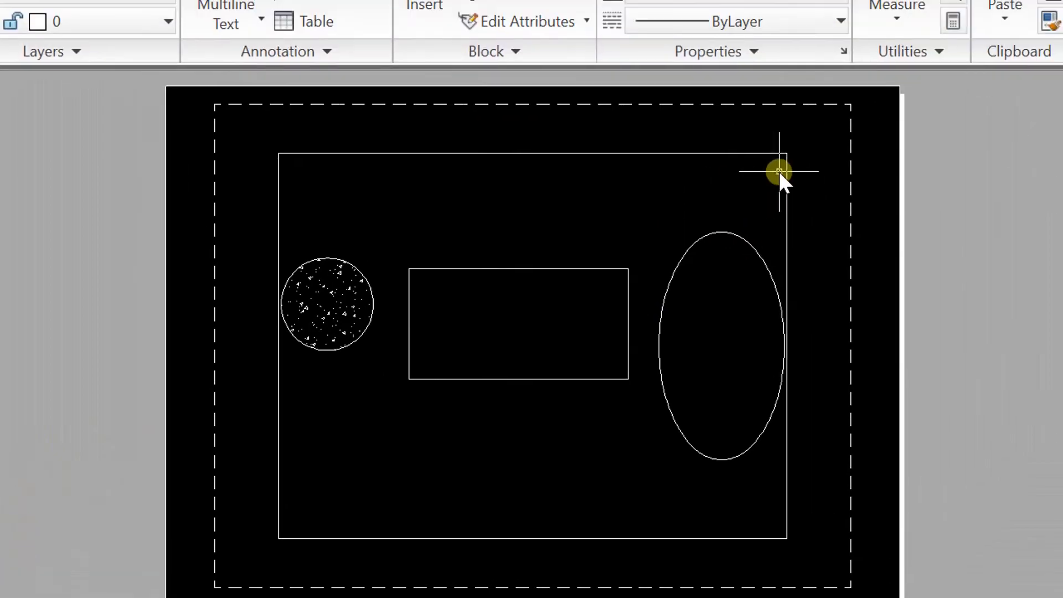
pyautogui.click(799, 165)
pyautogui.click(800, 165)
pyautogui.click(799, 165)
pyautogui.click(761, 154)
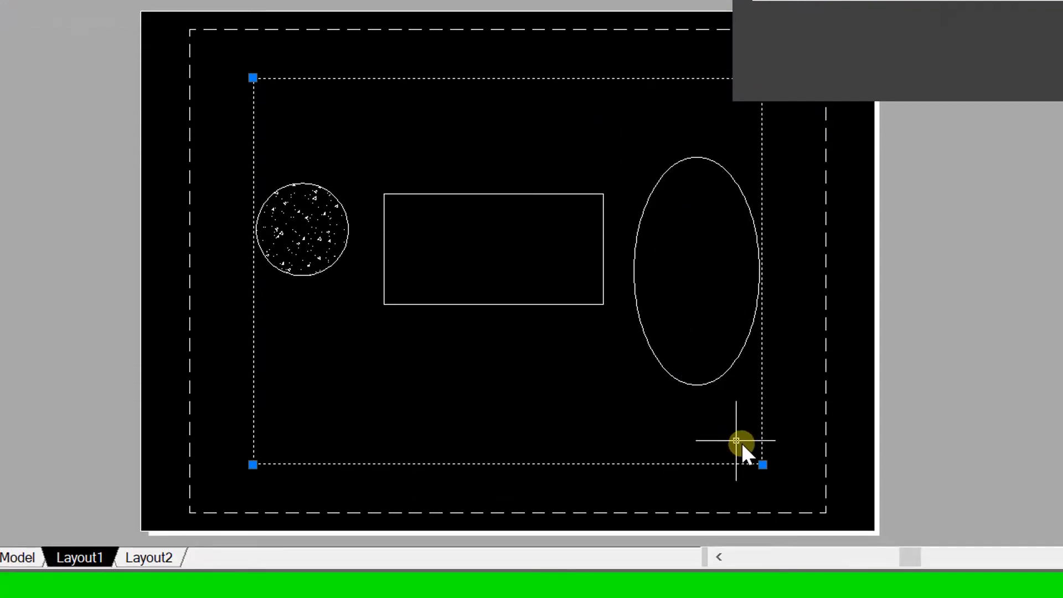
pyautogui.click(763, 440)
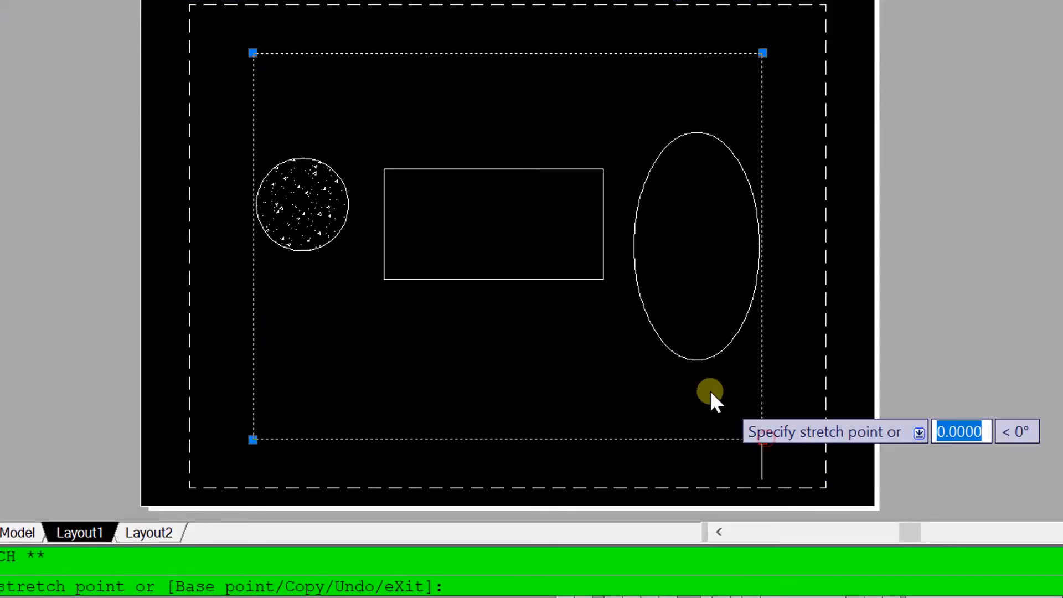
pyautogui.click(431, 312)
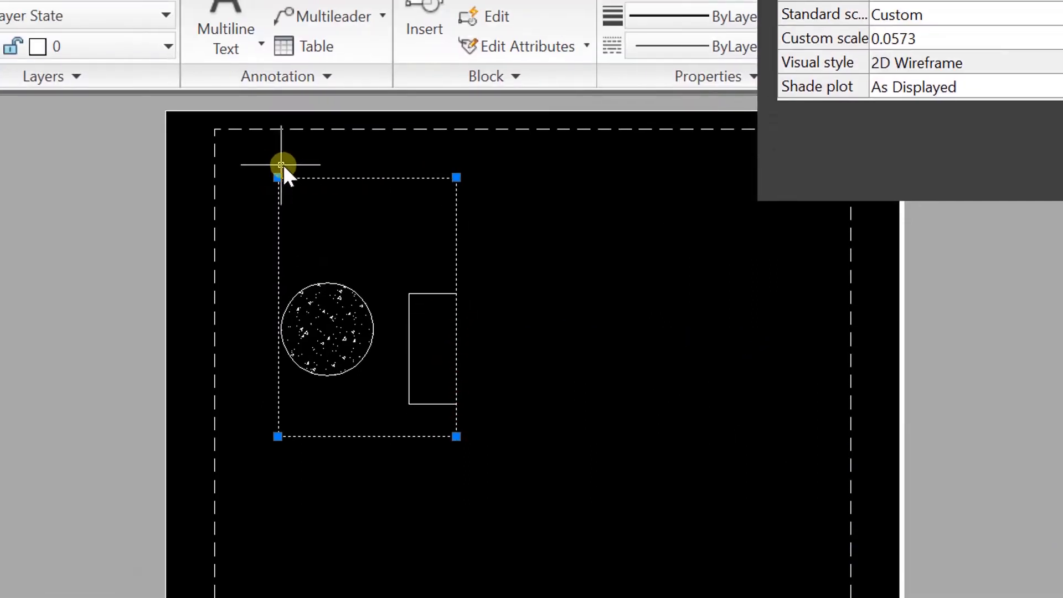
# Step: Extend the viewport's left edge outward and pull its right edge in so it frames only the hatched circle
pyautogui.click(278, 177)
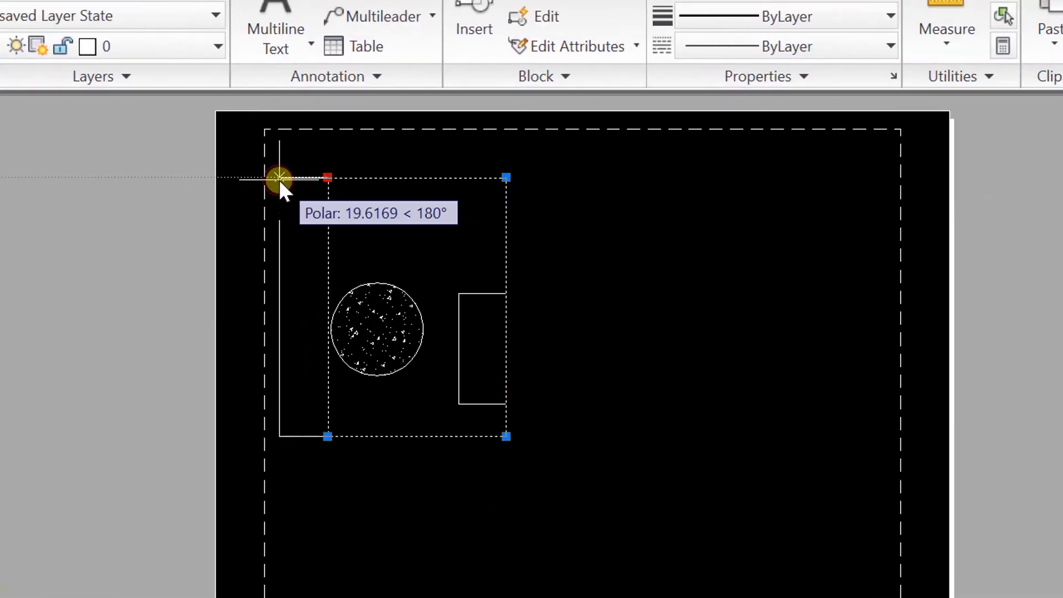
pyautogui.click(229, 178)
pyautogui.click(506, 177)
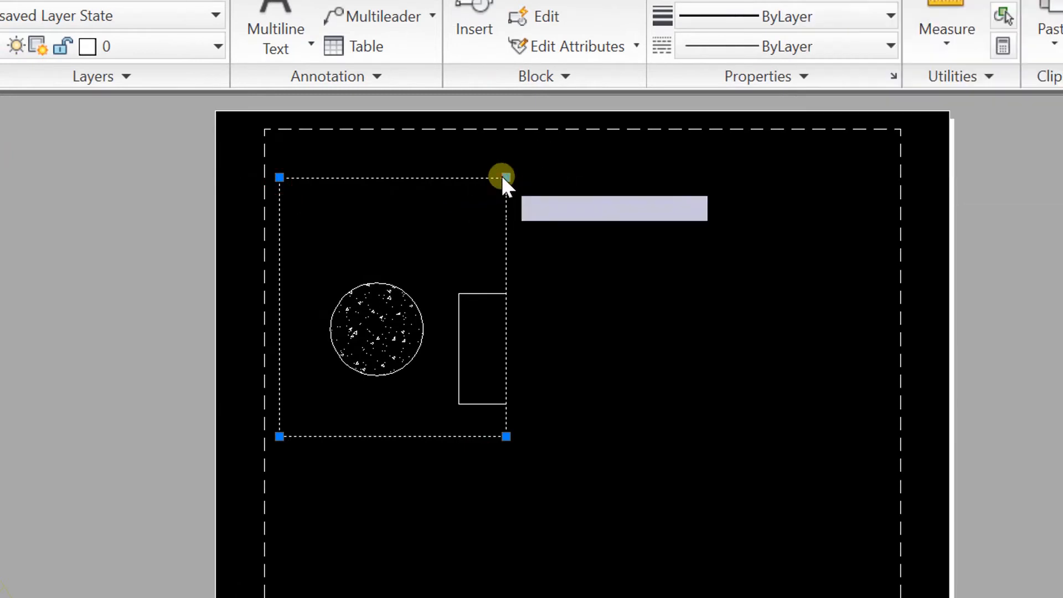
pyautogui.click(447, 179)
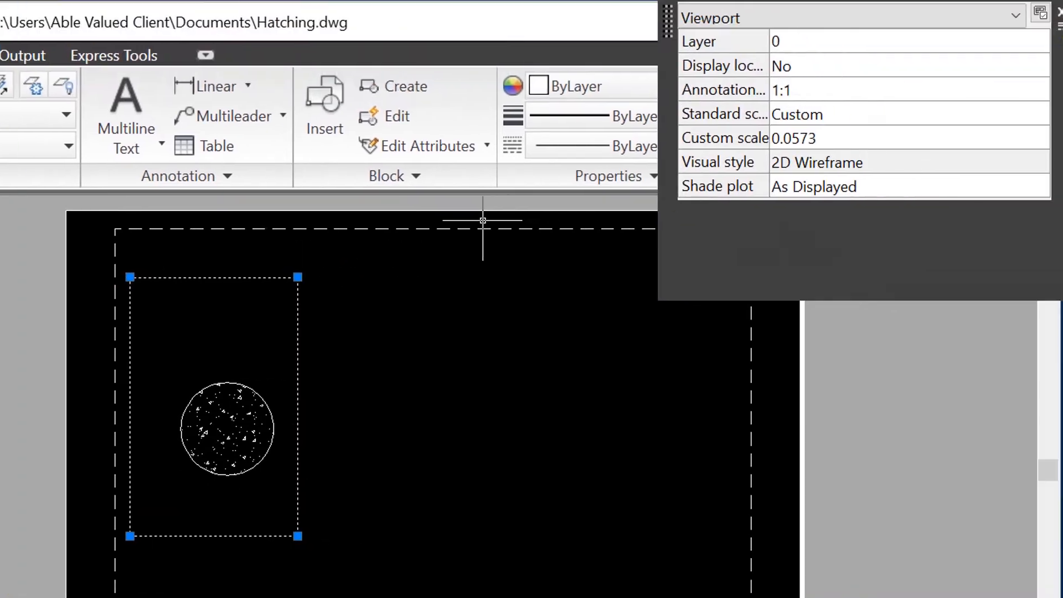
# Step: Set the viewport's annotation scale to 1:10
pyautogui.click(980, 90)
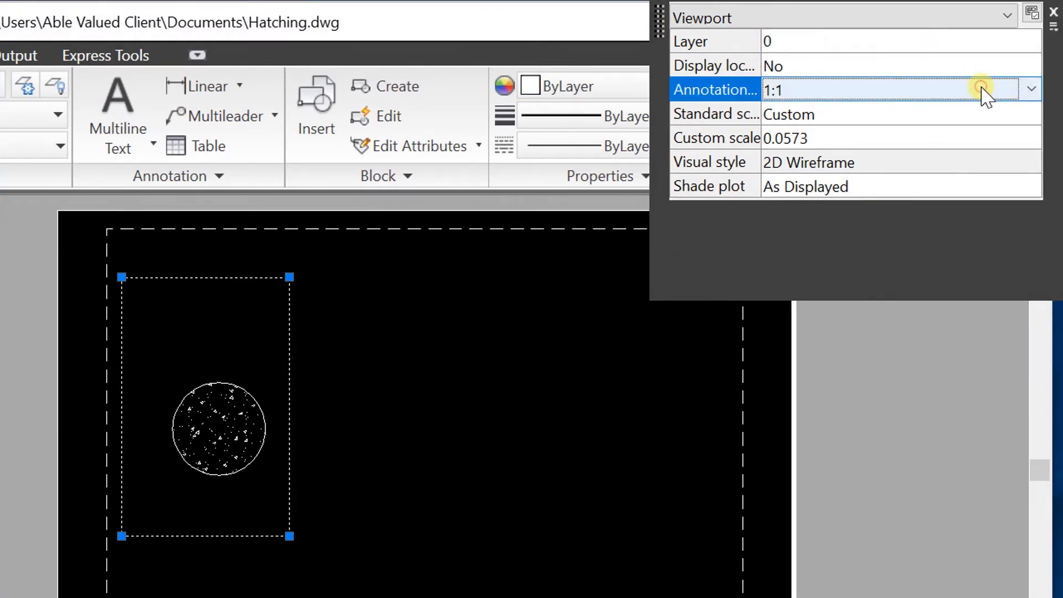
pyautogui.click(981, 89)
pyautogui.click(829, 216)
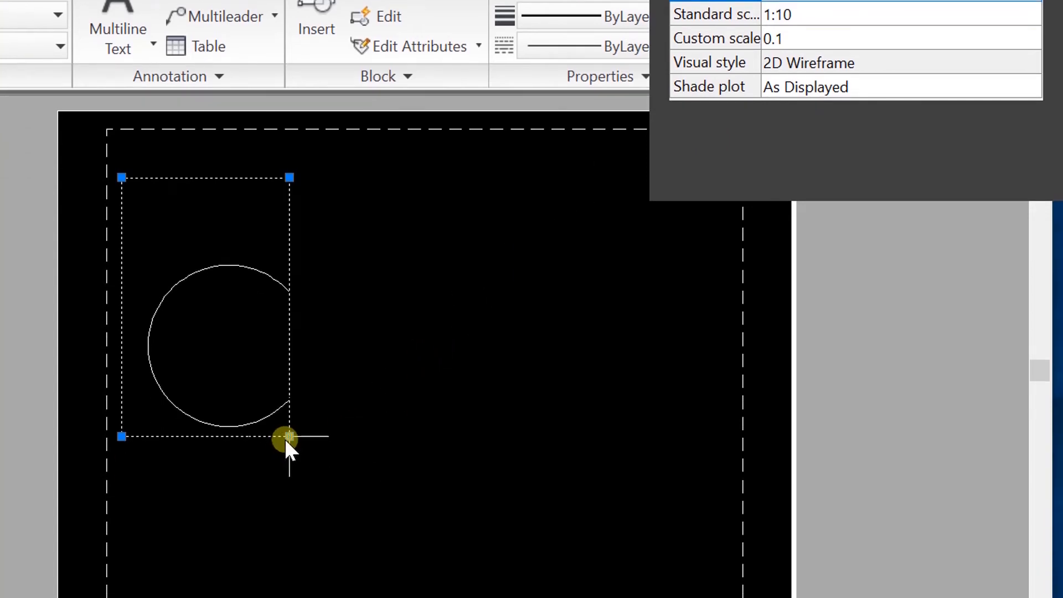
# Step: Widen the viewport by stretching its lower-right corner until the whole circle fits inside, and cancel the stray selection window
pyautogui.click(289, 436)
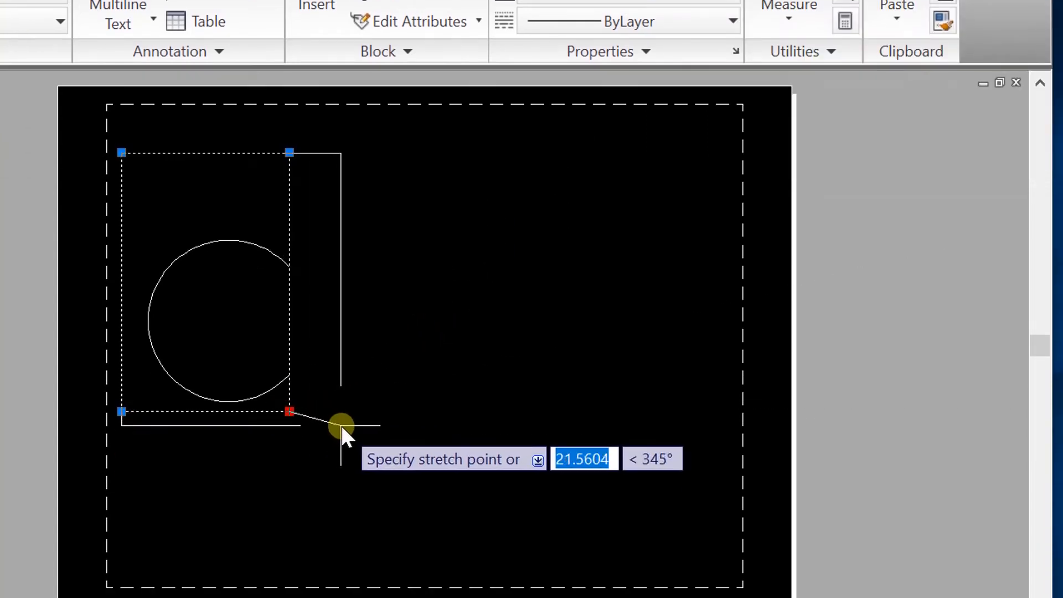
pyautogui.click(350, 414)
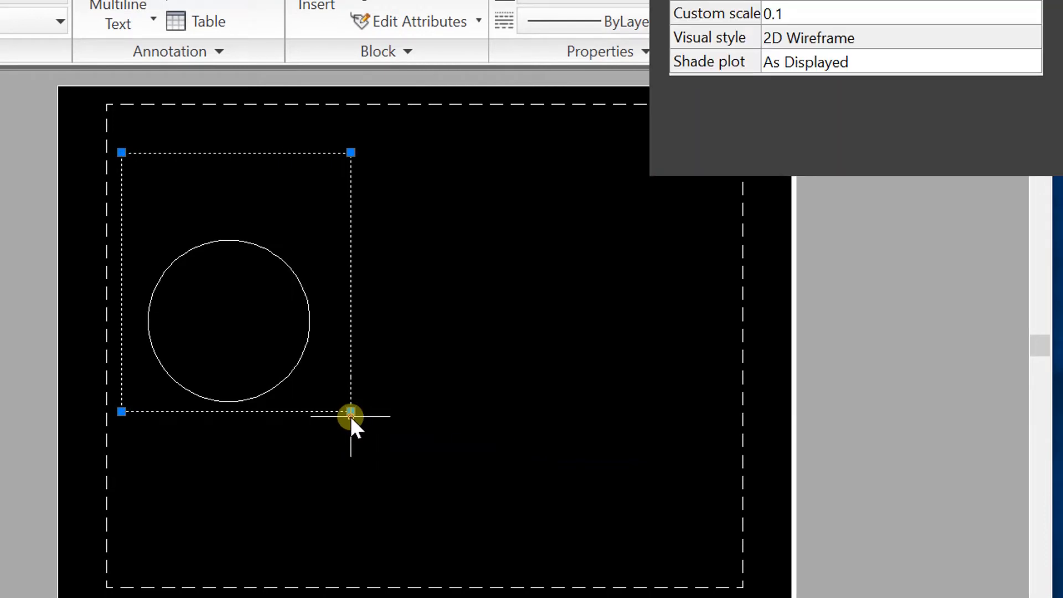
pyautogui.click(308, 340)
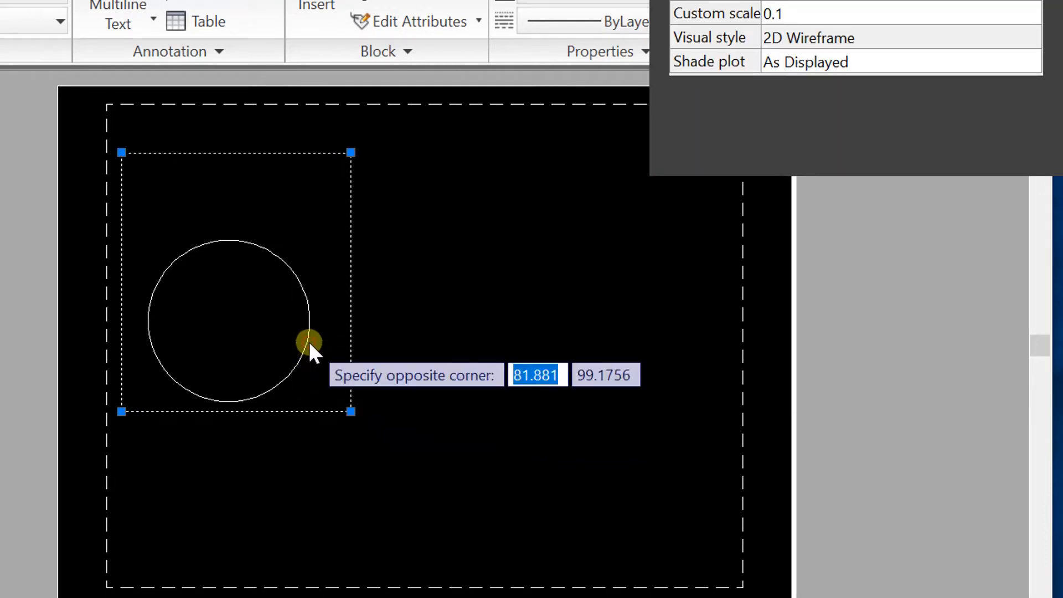
pyautogui.press('Escape')
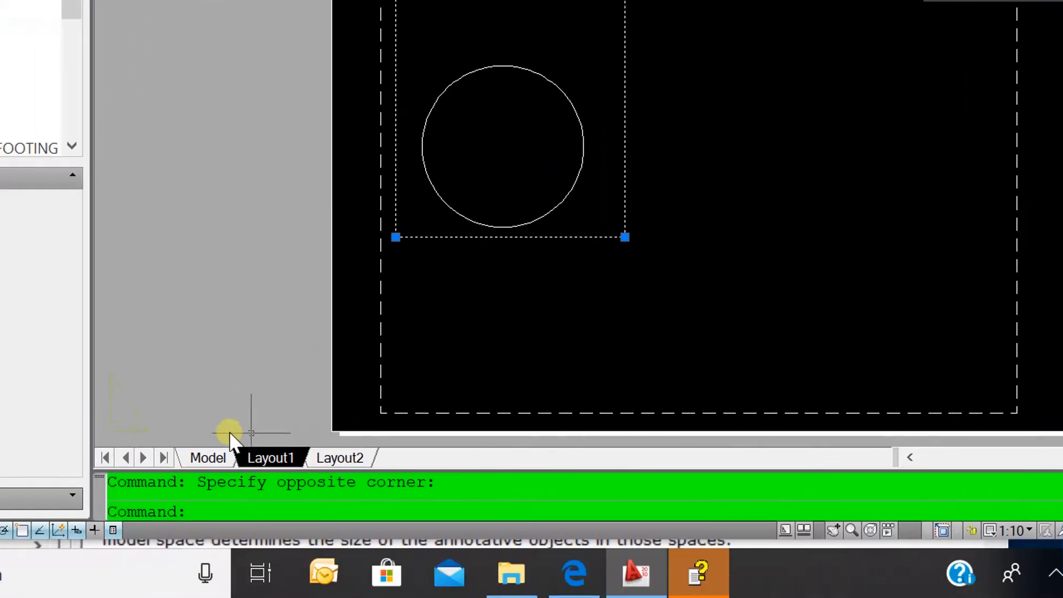
# Step: Return to model space and inspect the circle hatch's annotative, angle and scale properties
pyautogui.click(83, 557)
pyautogui.click(283, 456)
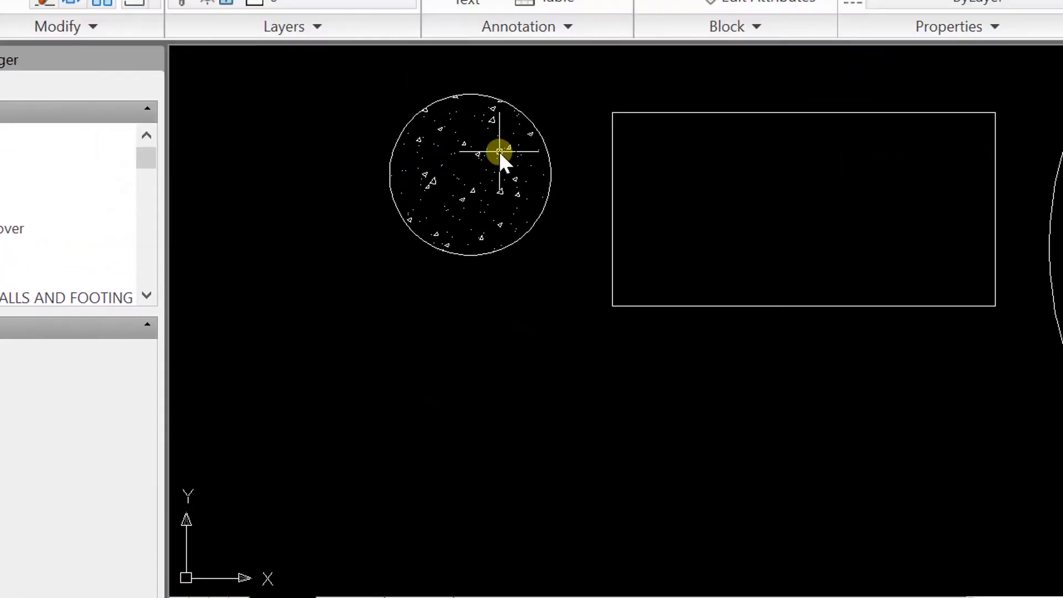
pyautogui.click(500, 151)
pyautogui.click(449, 161)
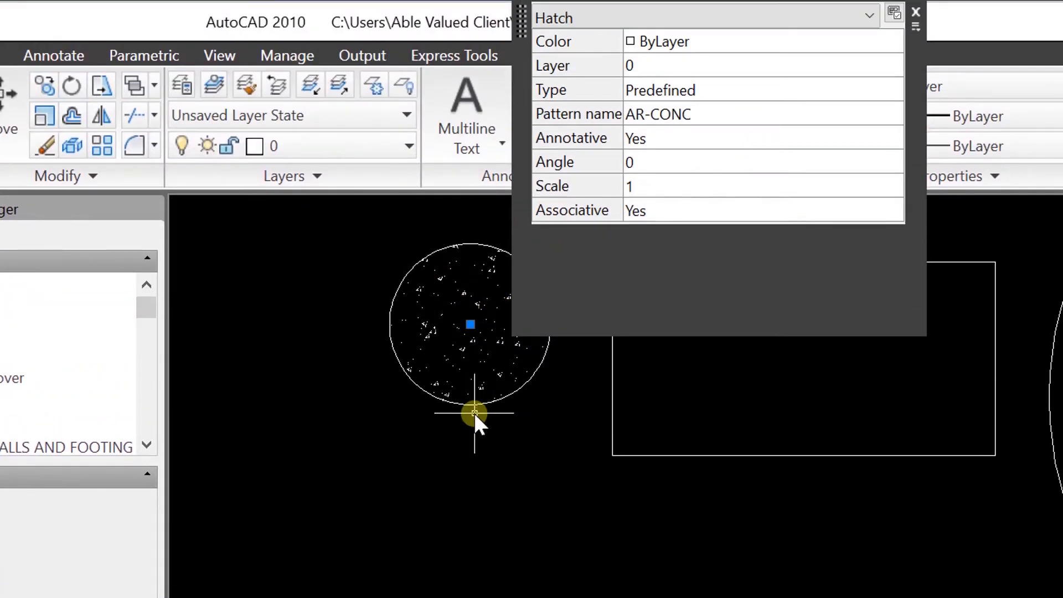
pyautogui.press('Escape')
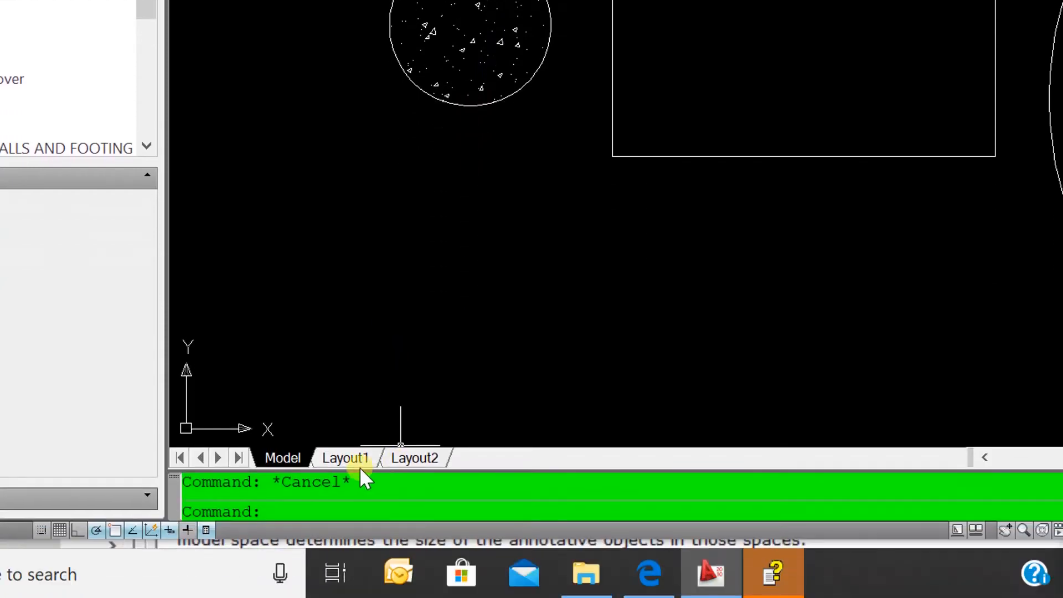
# Step: Reopen Layout1 and set the circle viewport's annotation scale to 1:1
pyautogui.click(334, 457)
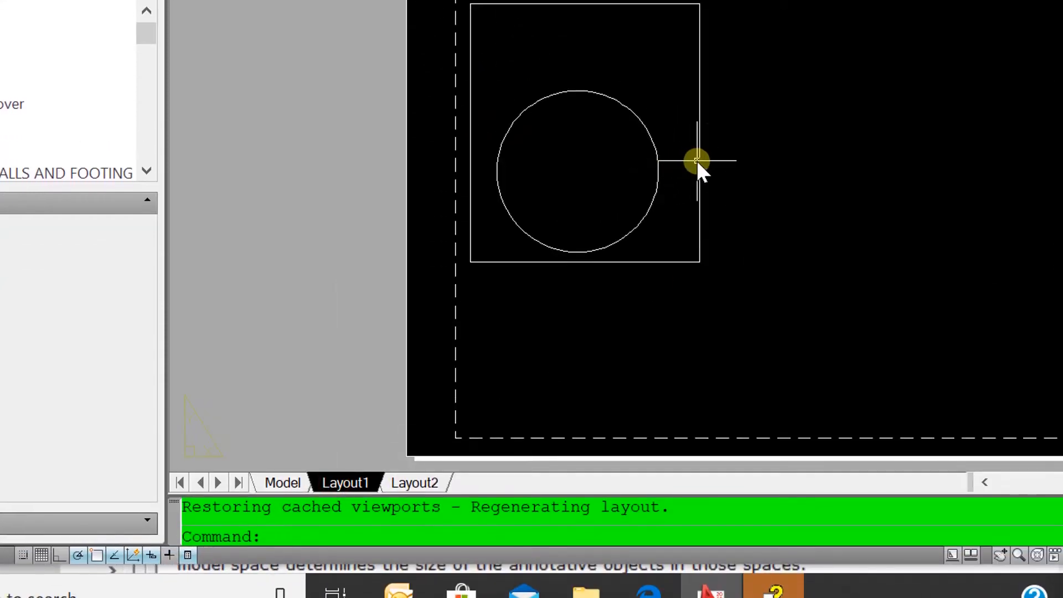
pyautogui.click(699, 159)
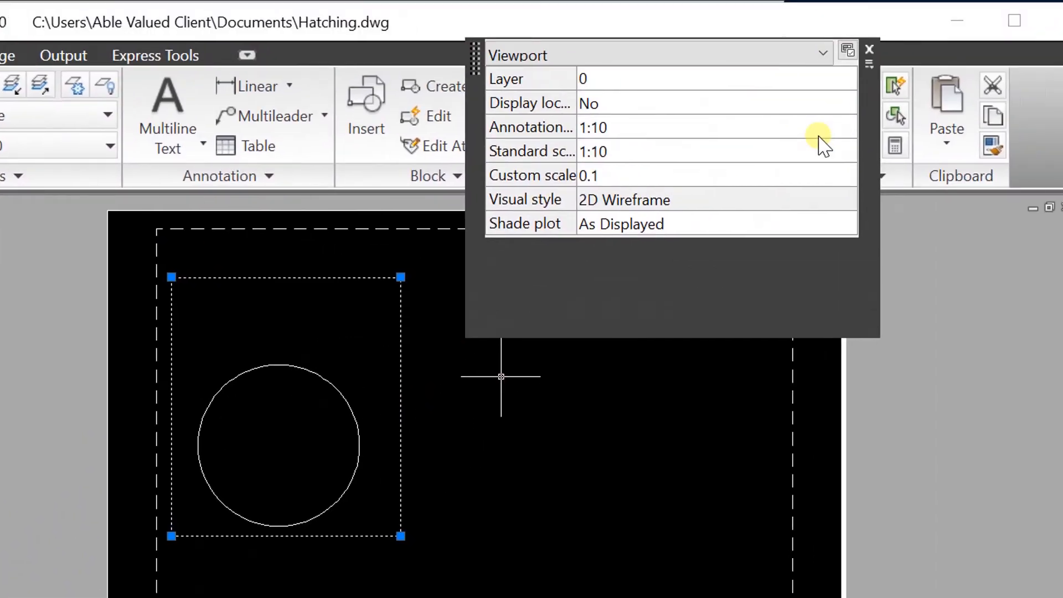
pyautogui.click(794, 133)
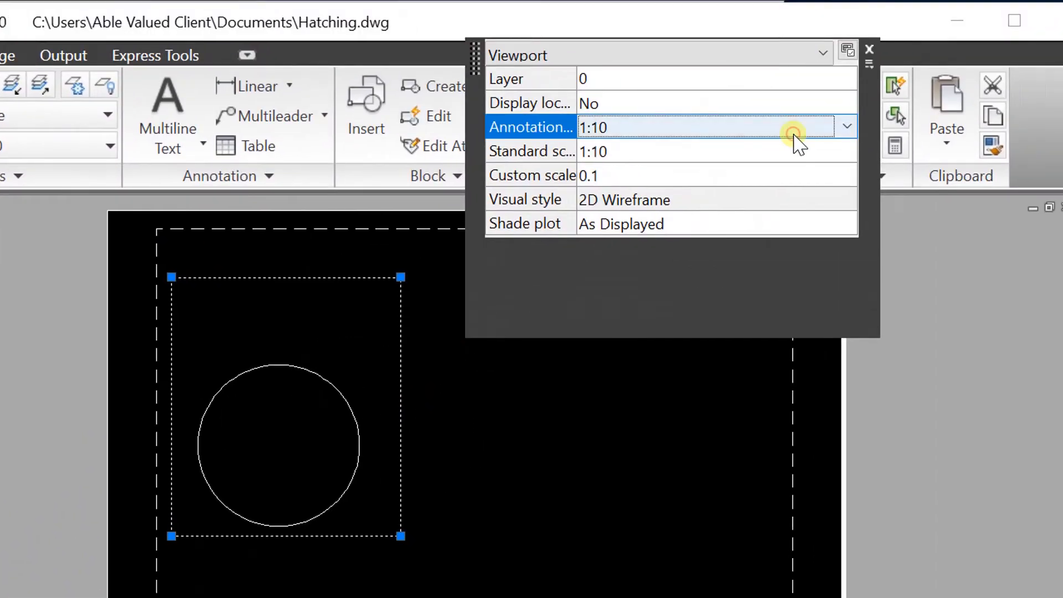
pyautogui.click(795, 139)
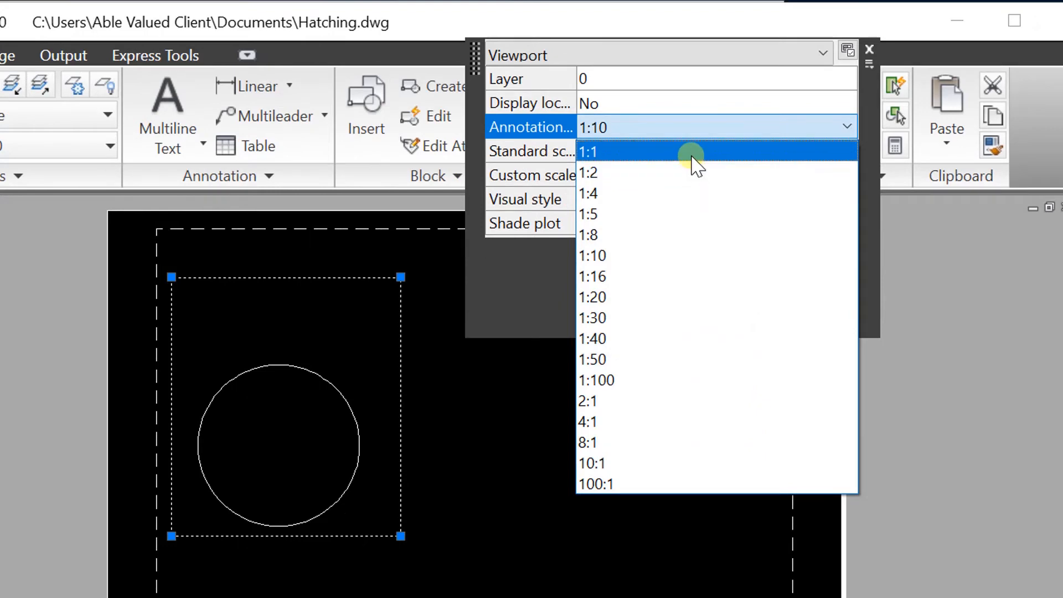
pyautogui.click(695, 155)
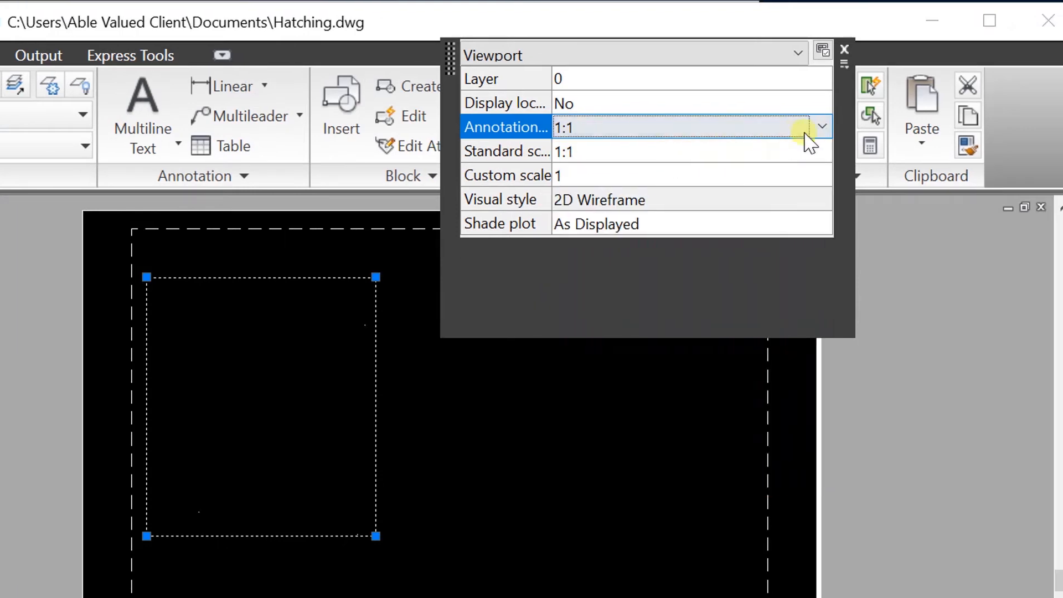
# Step: Set the circle viewport's standard scale to 1:10 and clear the selection
pyautogui.click(796, 159)
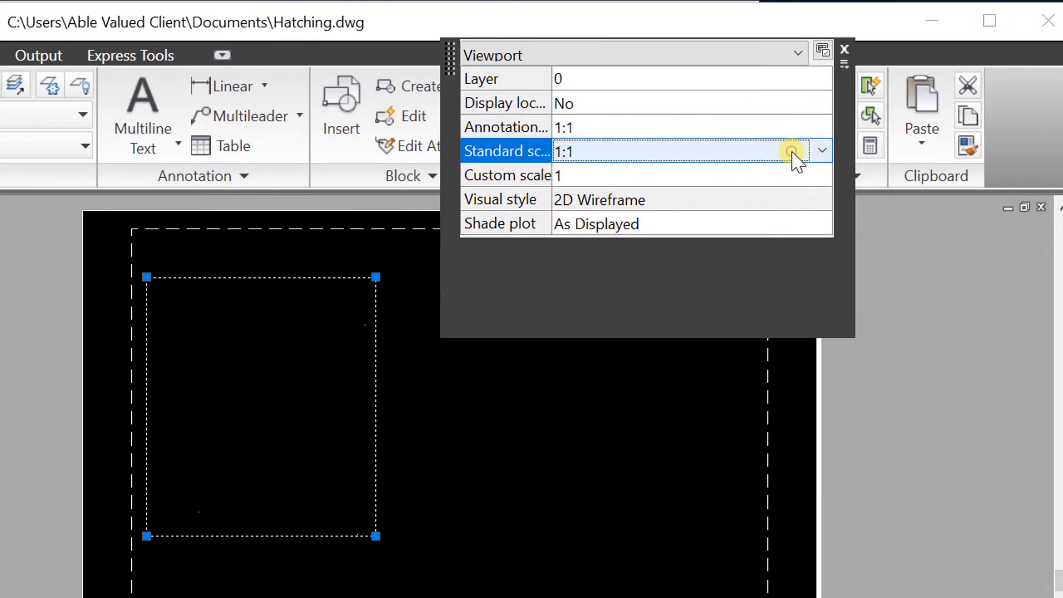
pyautogui.click(796, 160)
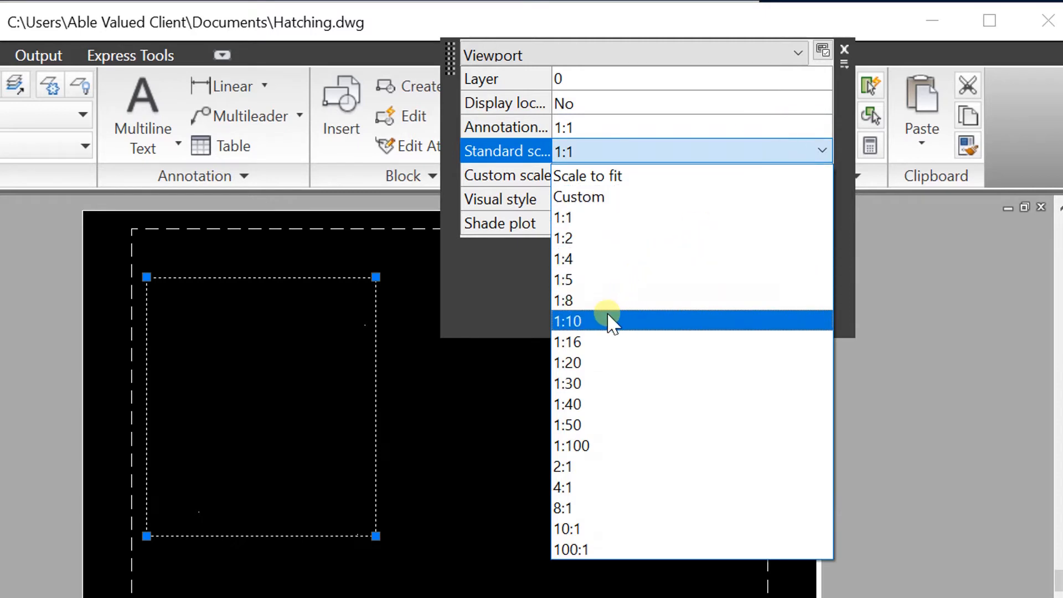
pyautogui.click(609, 322)
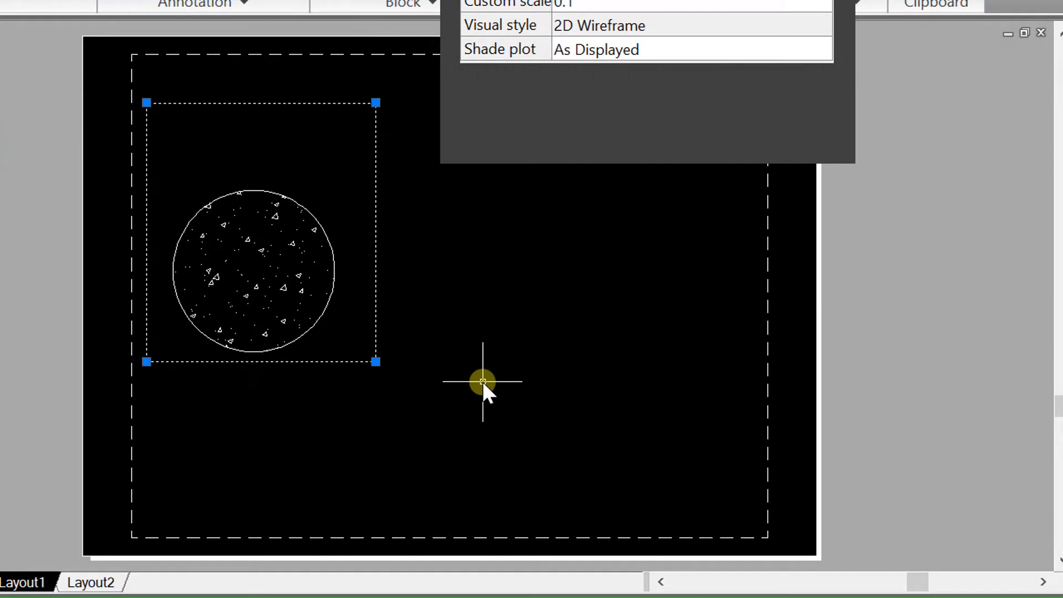
pyautogui.press('Escape')
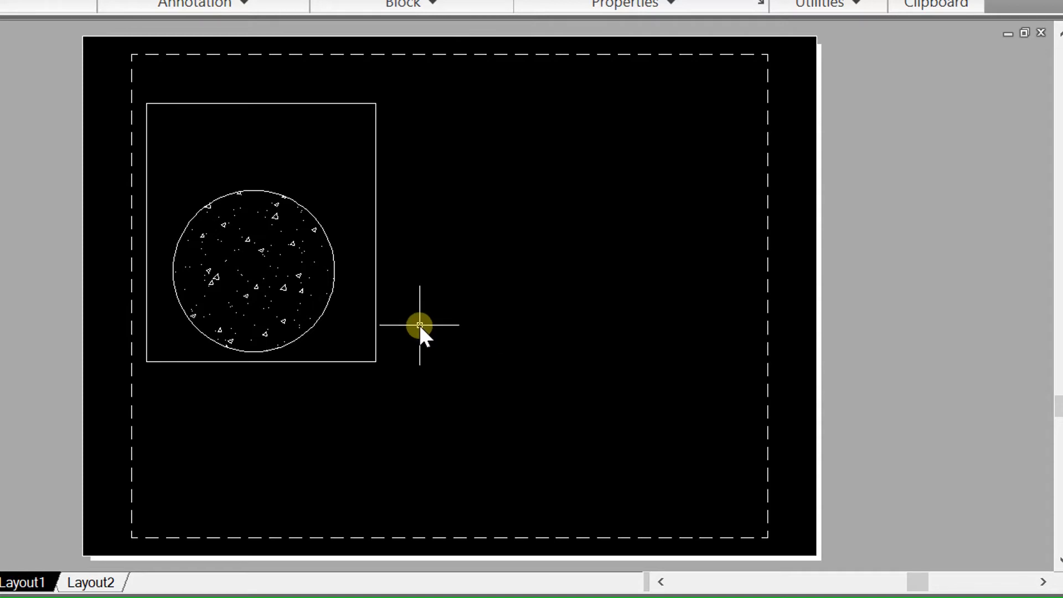
pyautogui.write('co')
pyautogui.press('Return')
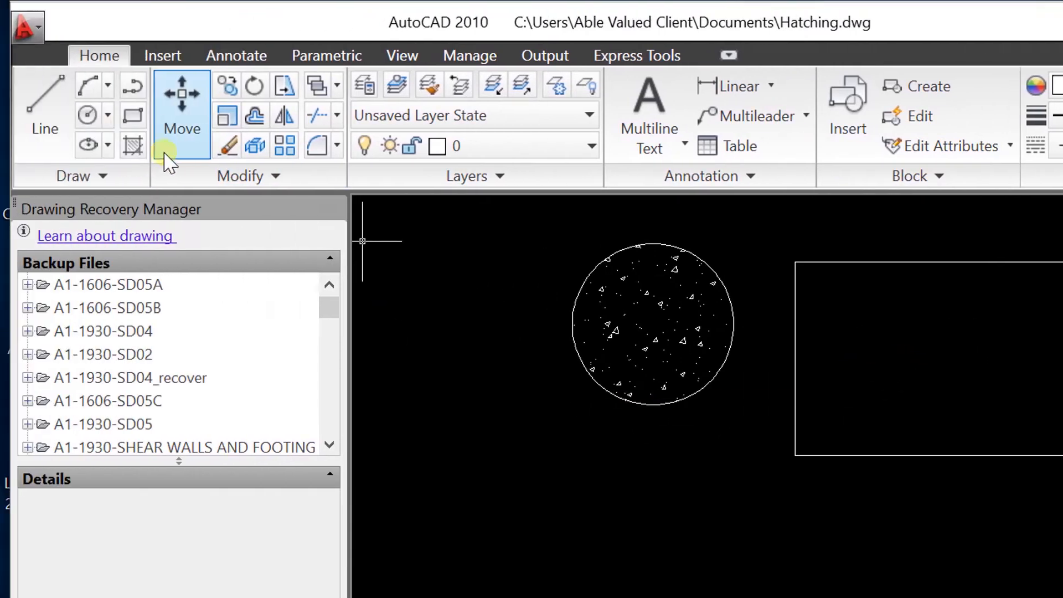
# Step: In model space, define an EARTH hatch inside the rectangle and preview it at scale 1
pyautogui.click(133, 145)
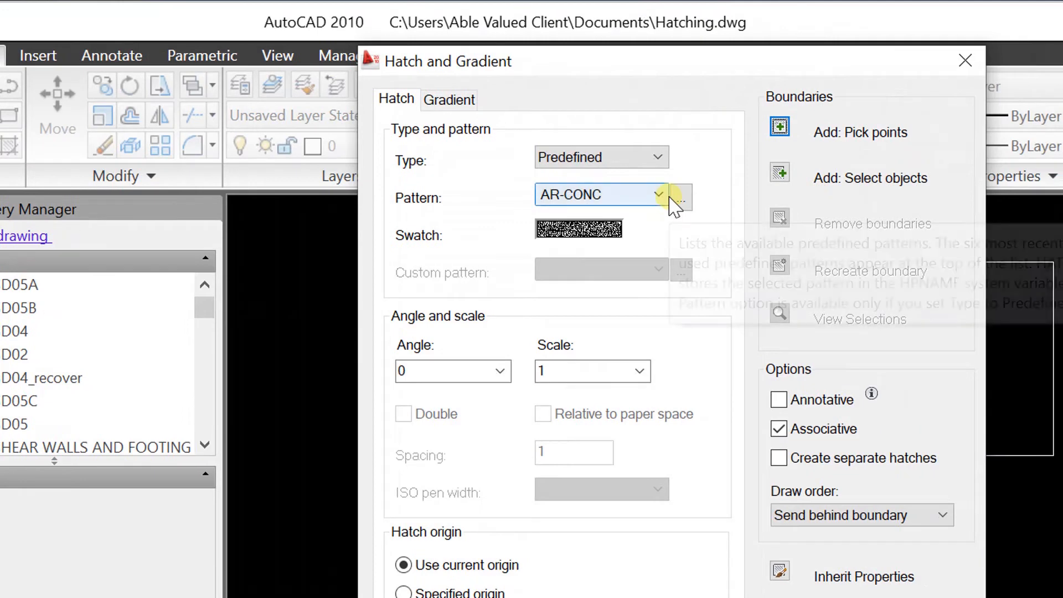
pyautogui.click(791, 195)
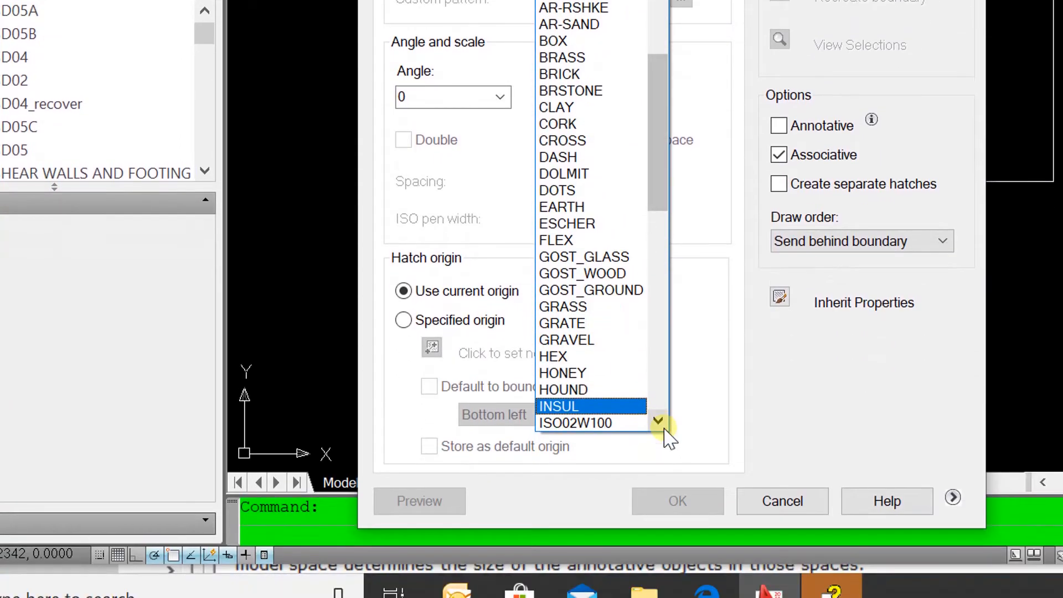
pyautogui.click(593, 209)
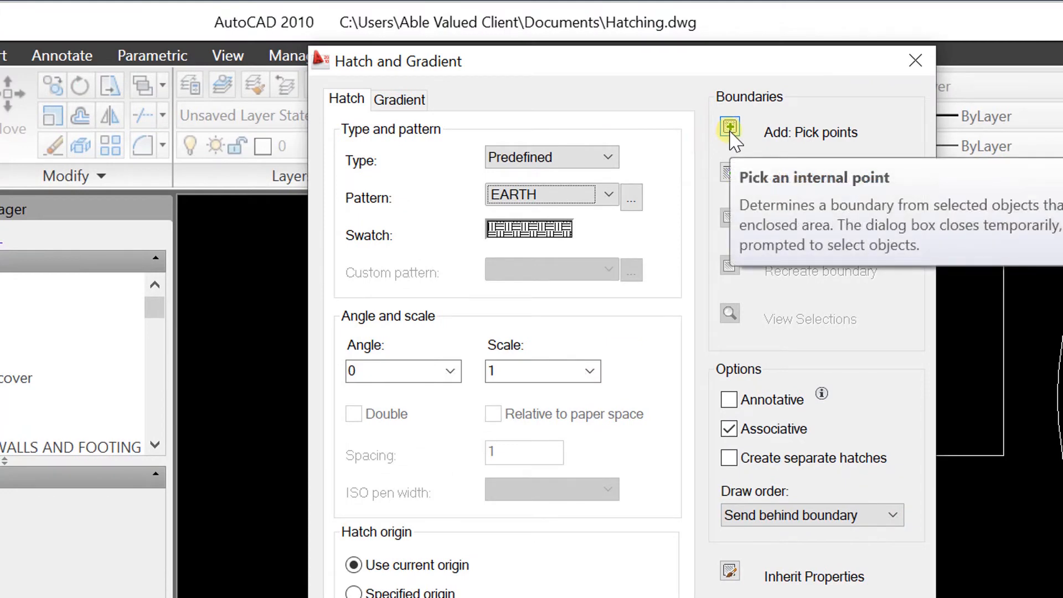
pyautogui.click(731, 133)
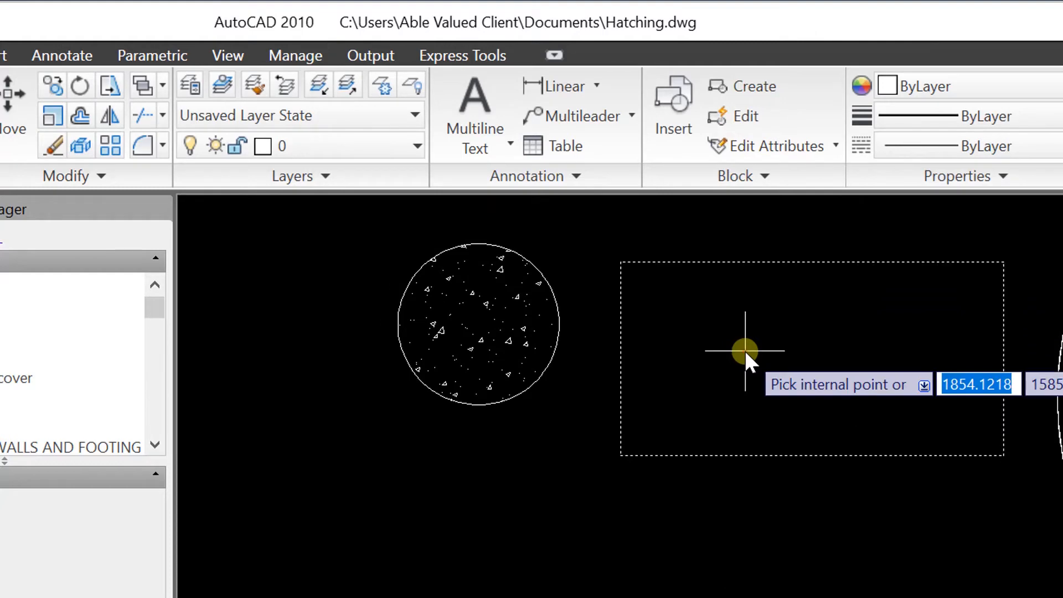
pyautogui.press('Return')
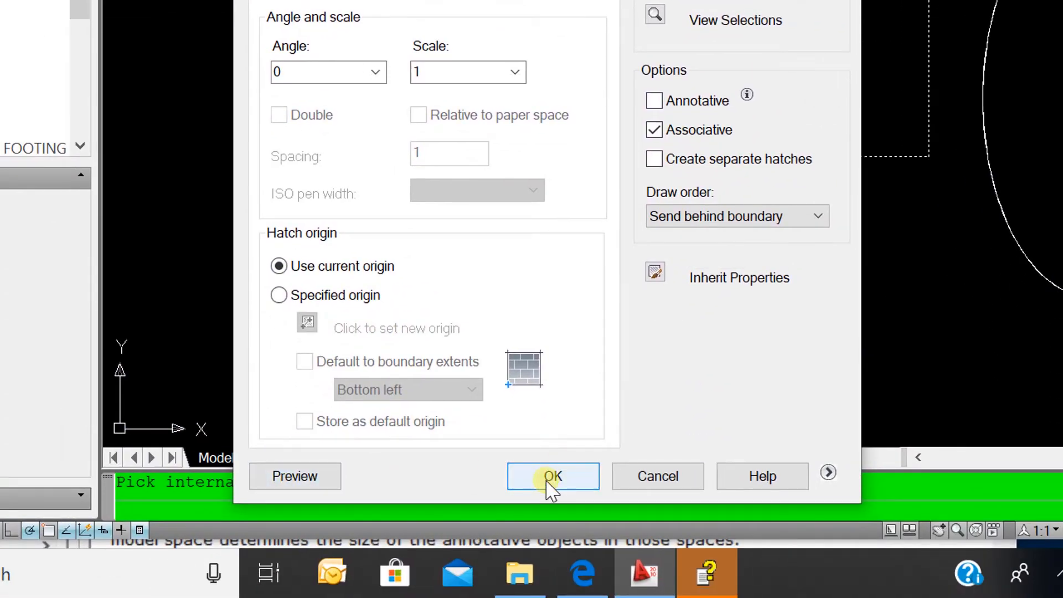
pyautogui.click(304, 476)
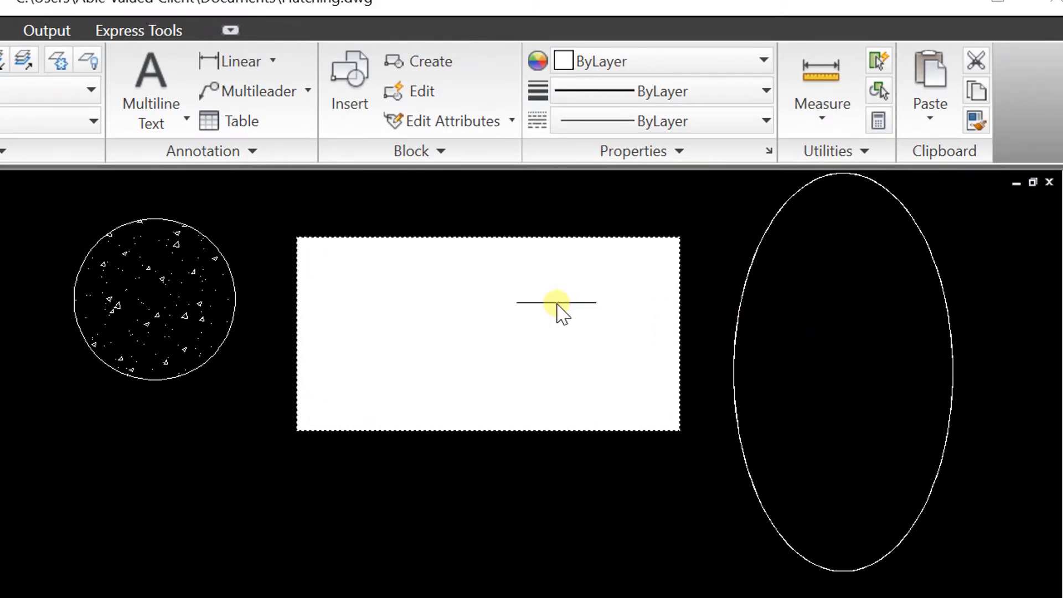
pyautogui.click(543, 305)
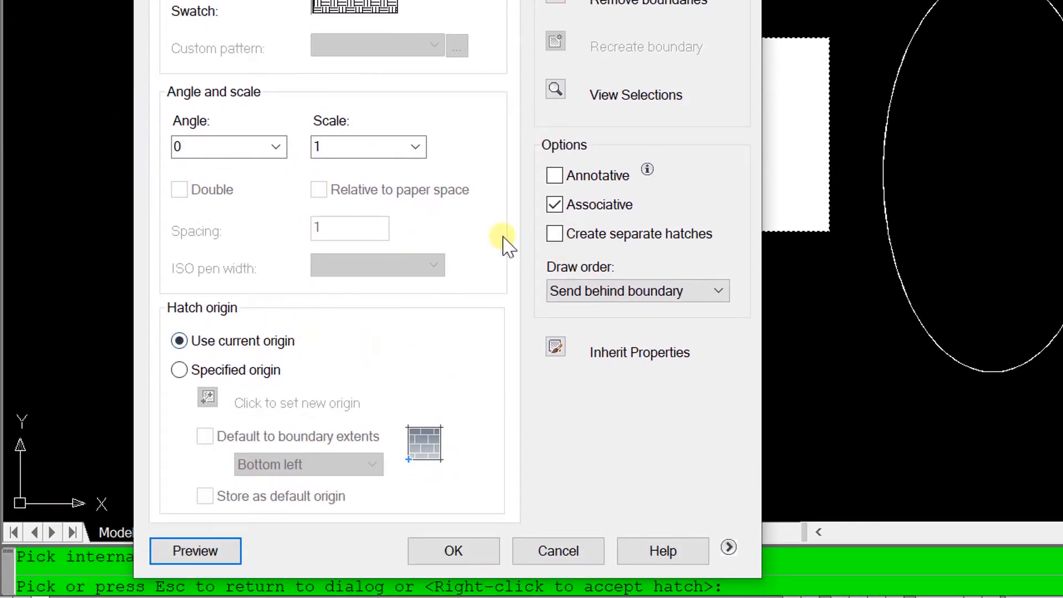
# Step: Preview the rectangle's EARTH hatch at scale 0.25 and at scale 0.5
pyautogui.click(415, 147)
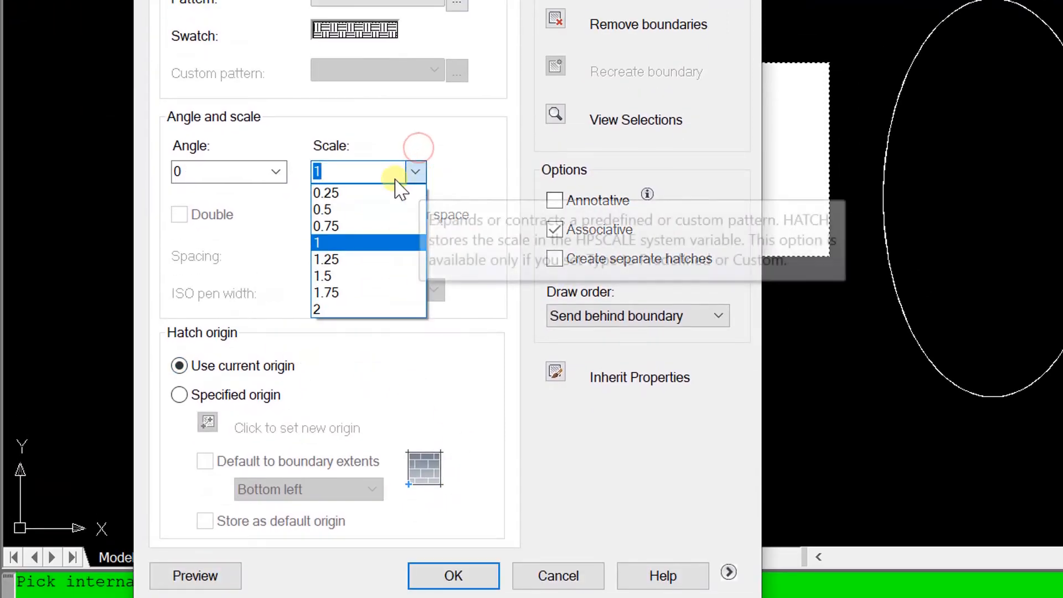
pyautogui.click(358, 195)
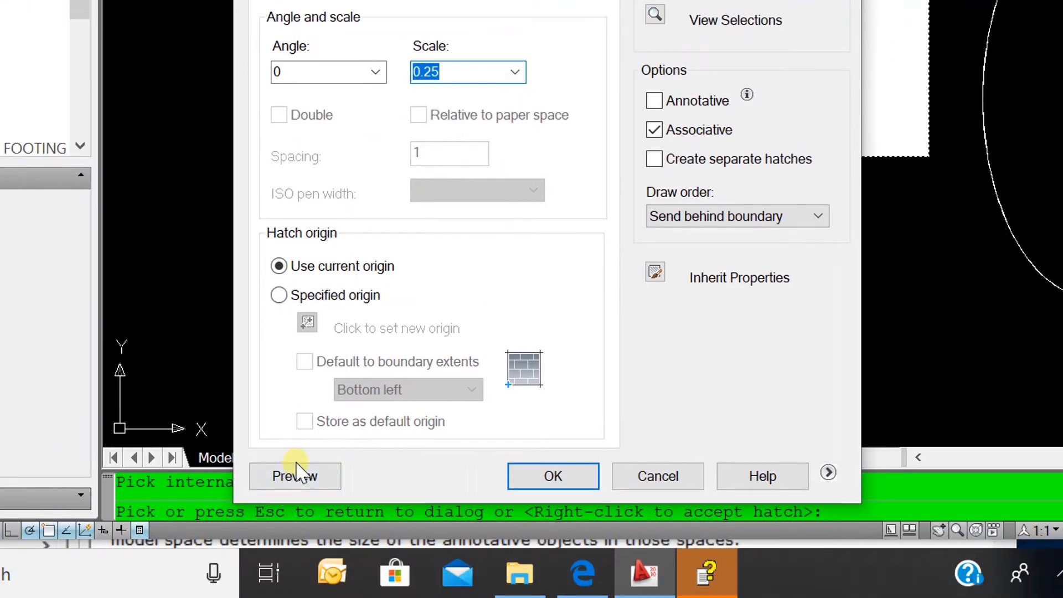
pyautogui.click(298, 474)
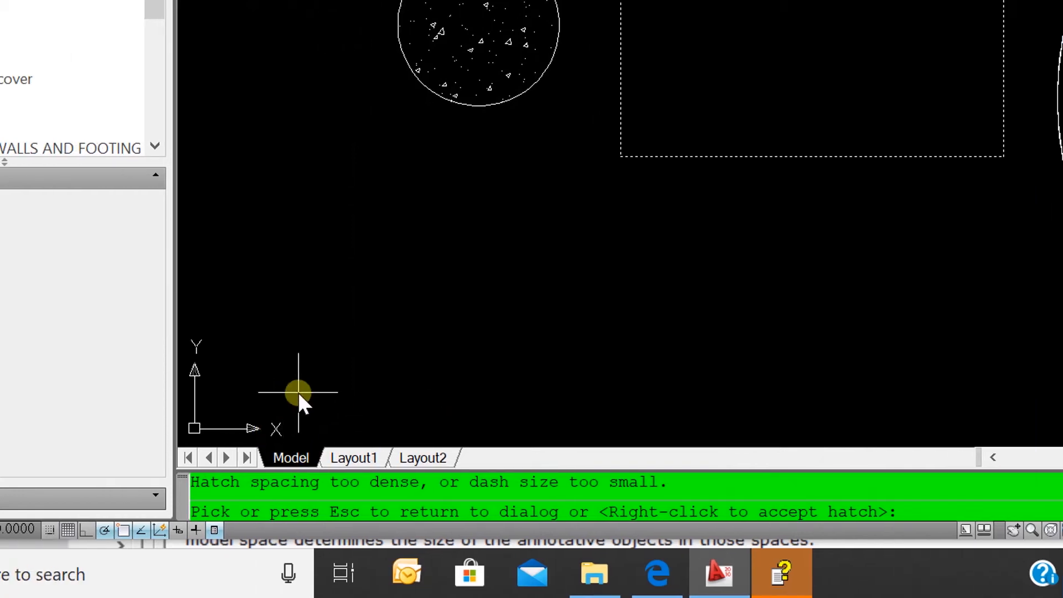
pyautogui.press('Escape')
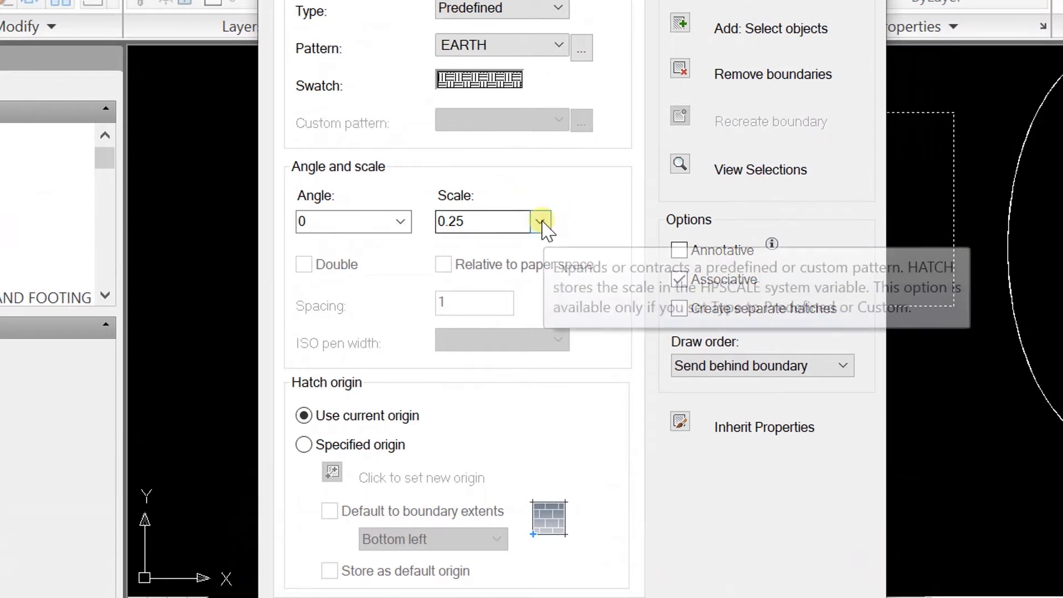
pyautogui.click(565, 97)
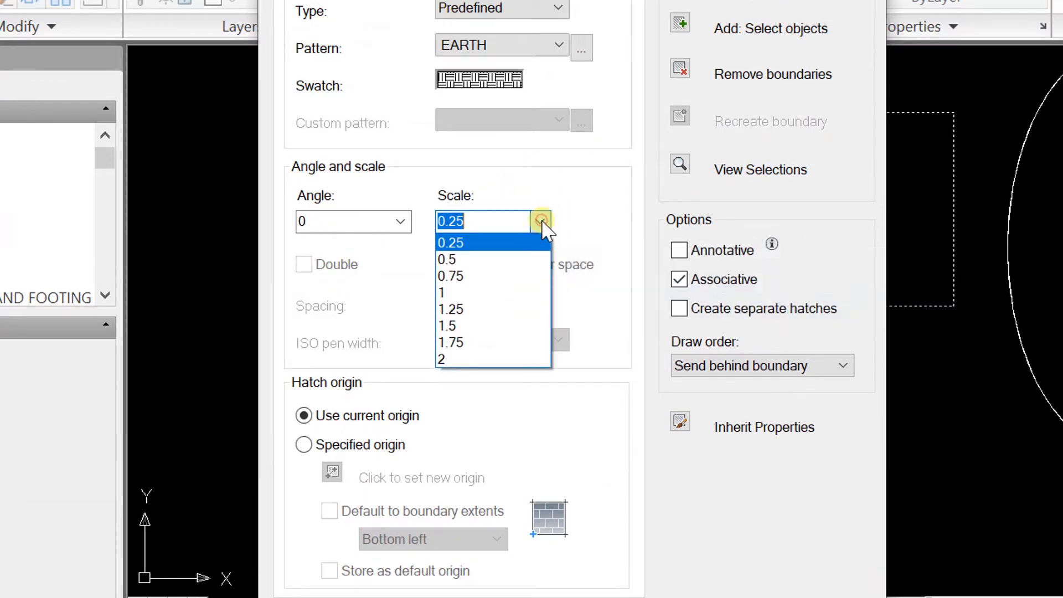
pyautogui.click(491, 259)
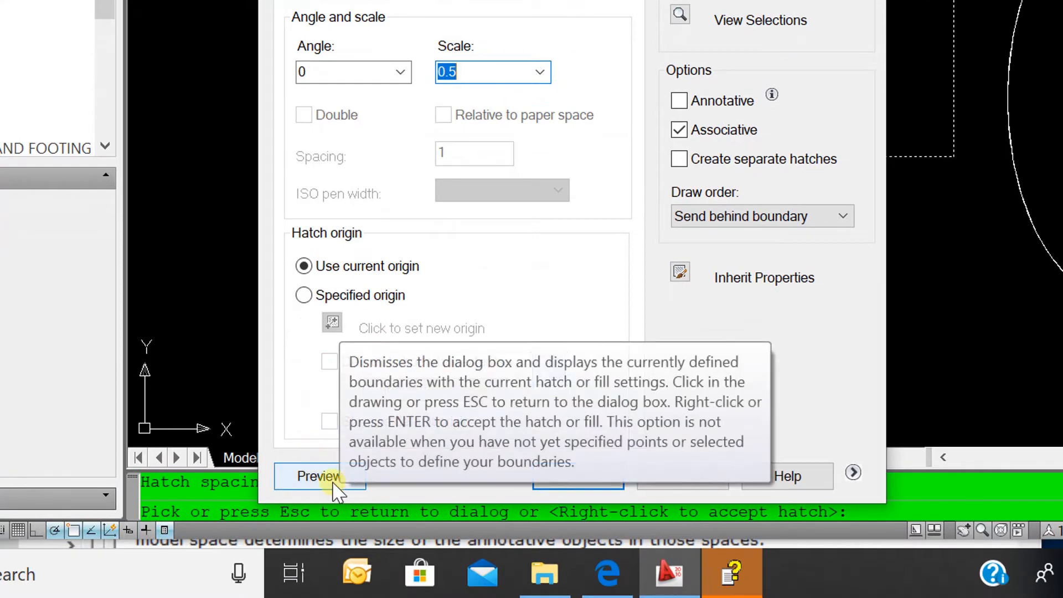
pyautogui.click(334, 479)
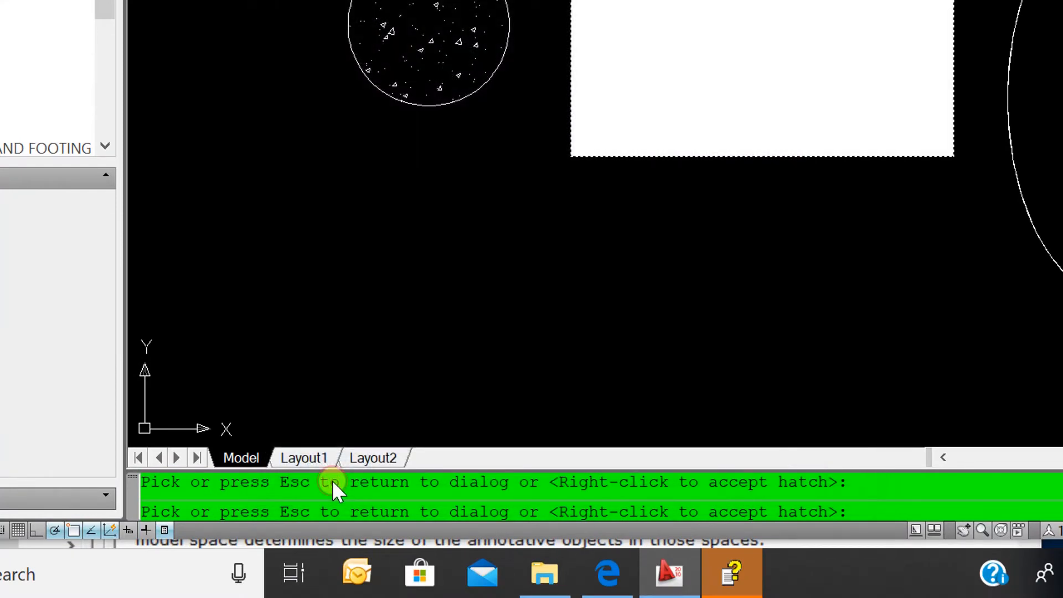
# Step: In Layout1, copy the circle viewport using its upper-right corner as base point and paste the copy beside it, to the right
pyautogui.click(311, 450)
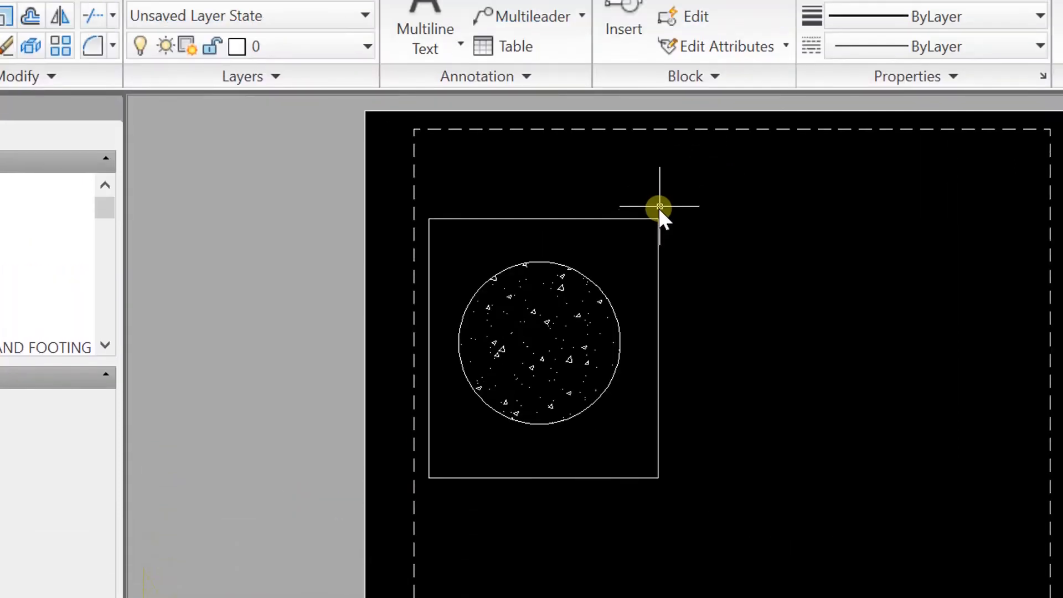
pyautogui.click(658, 221)
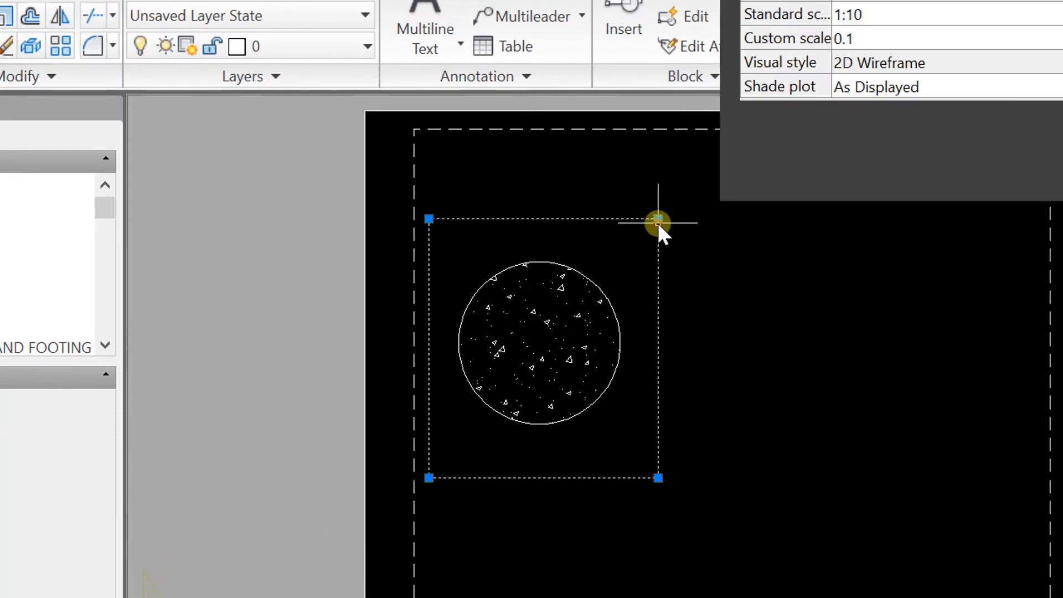
pyautogui.rightClick(658, 223)
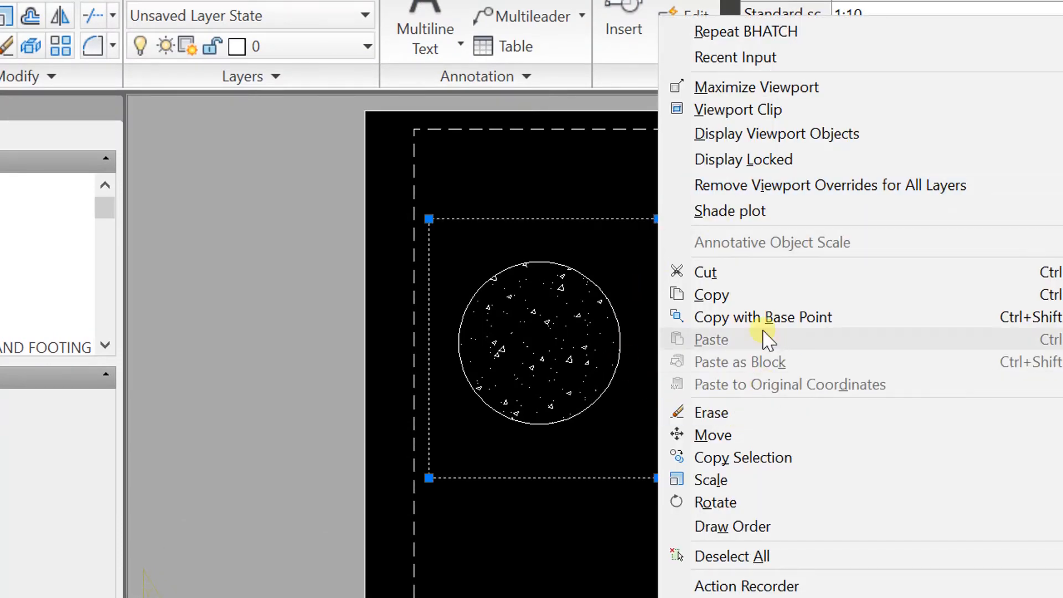
pyautogui.click(757, 317)
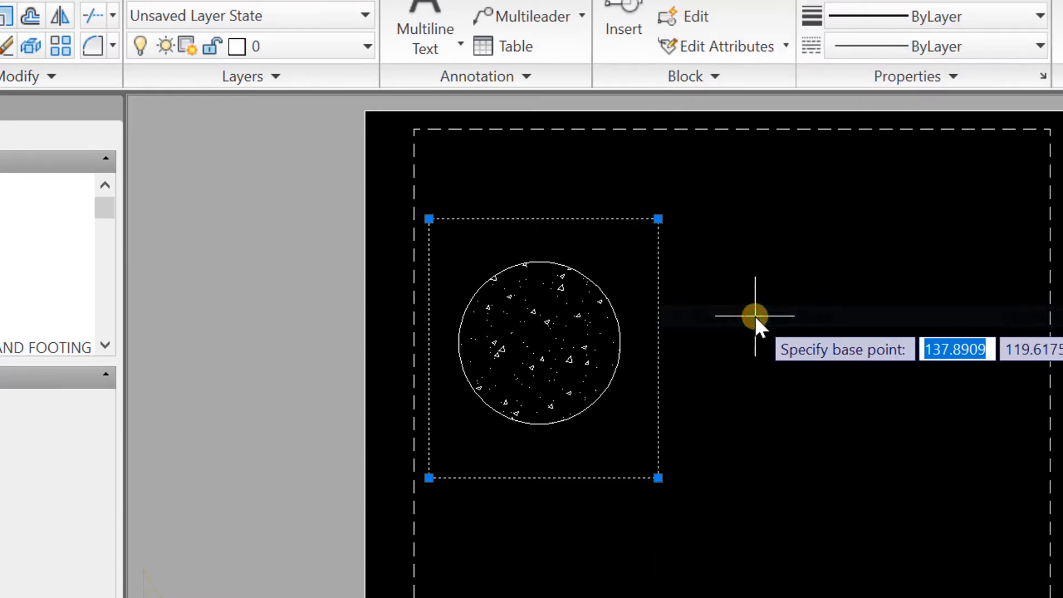
pyautogui.click(658, 218)
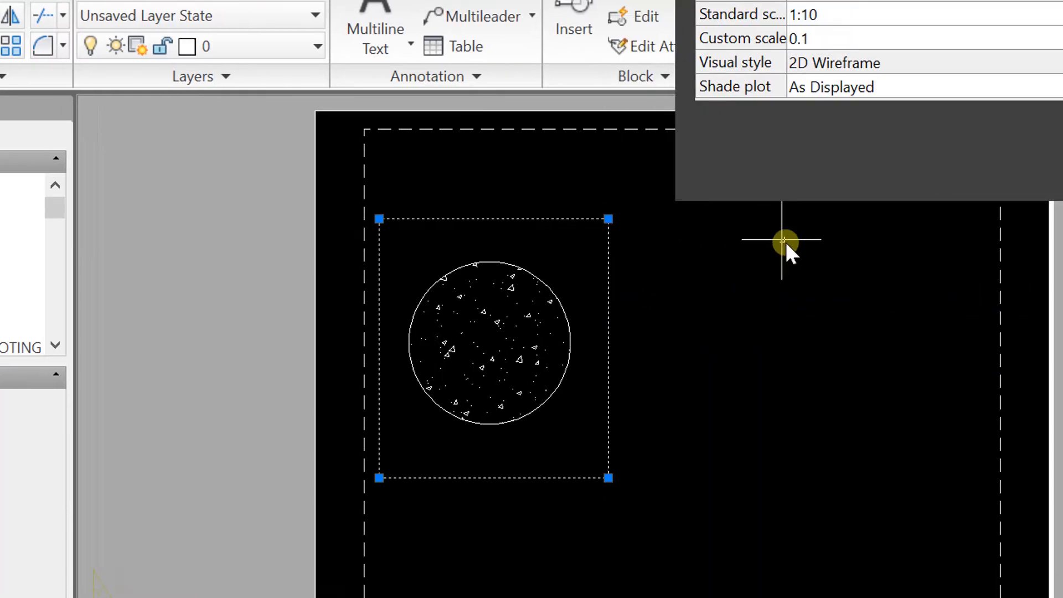
pyautogui.click(725, 316)
pyautogui.click(742, 318)
pyautogui.hotkey('ctrl', 'v')
pyautogui.click(868, 225)
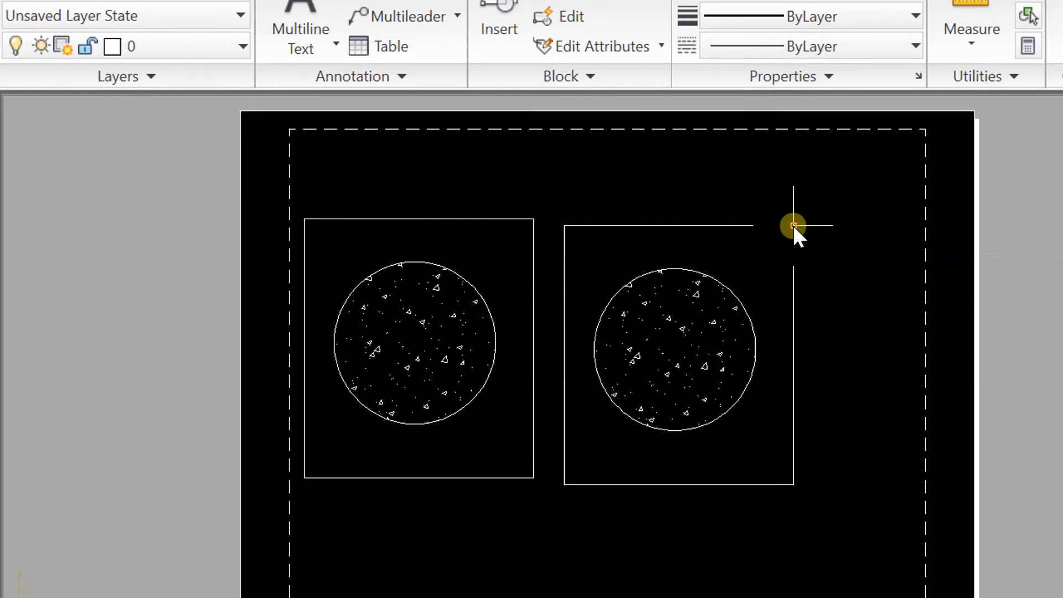
# Step: Activate the copied viewport, pan its view from the circle to the rectangle, and return to paper space
pyautogui.doubleClick(730, 260)
pyautogui.rightClick(730, 261)
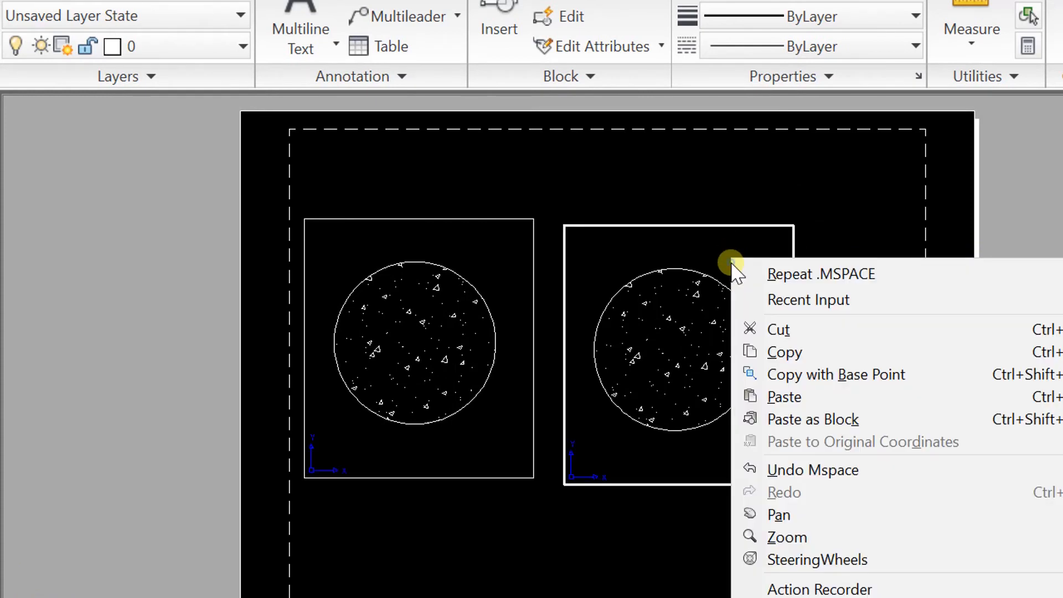
pyautogui.click(761, 514)
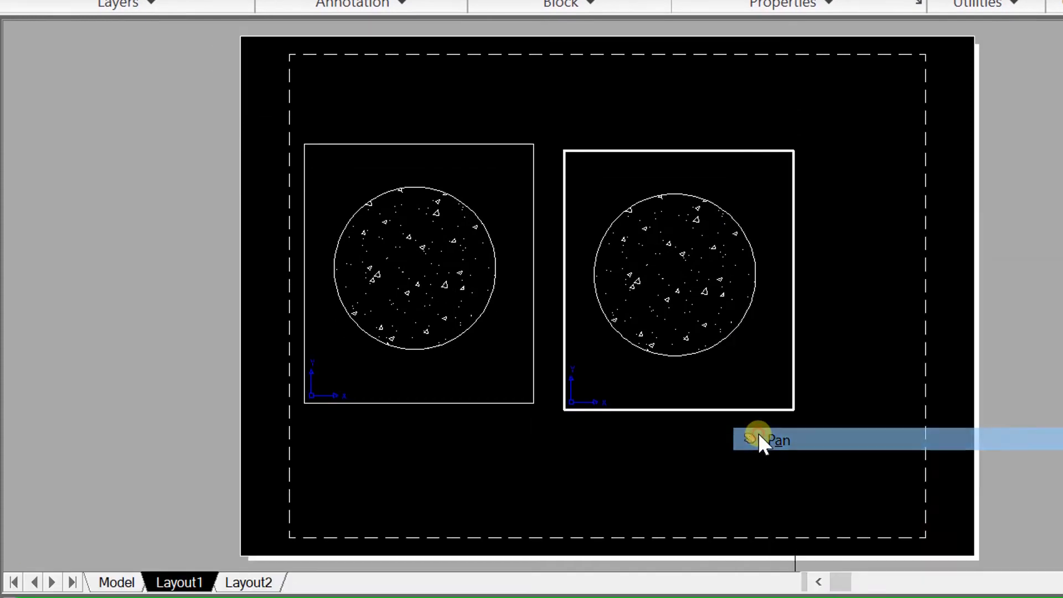
pyautogui.moveTo(736, 260)
pyautogui.mouseDown()
pyautogui.moveTo(446, 213)
pyautogui.moveTo(484, 216)
pyautogui.mouseUp()
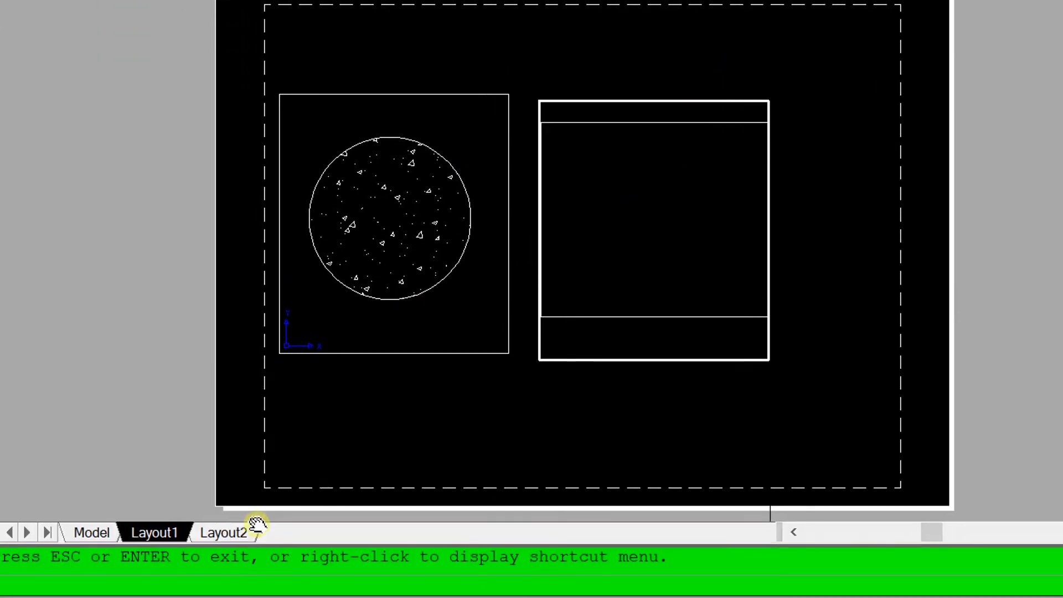
pyautogui.press('Escape')
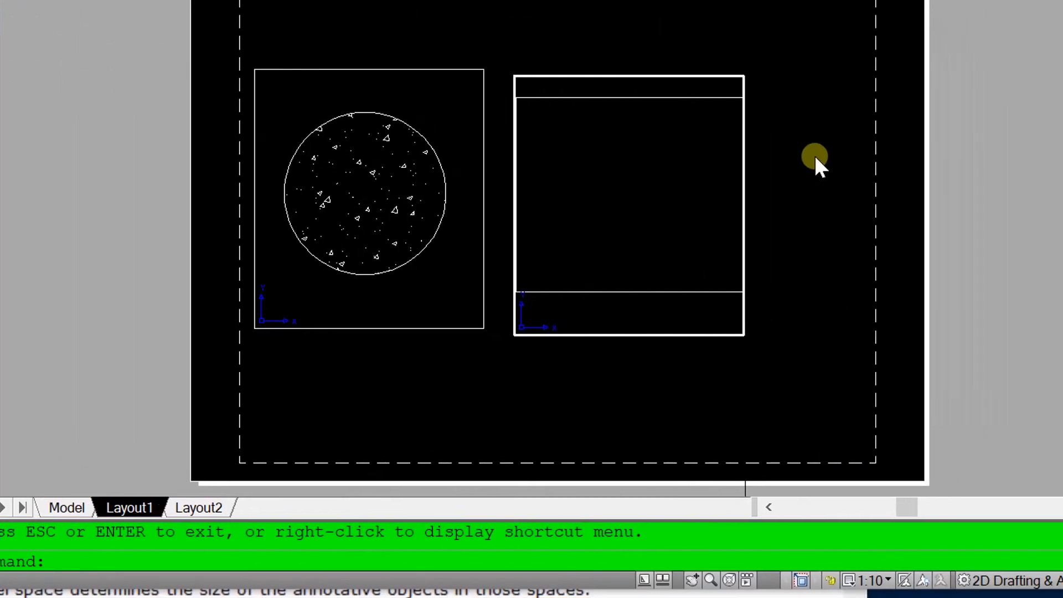
pyautogui.doubleClick(989, 103)
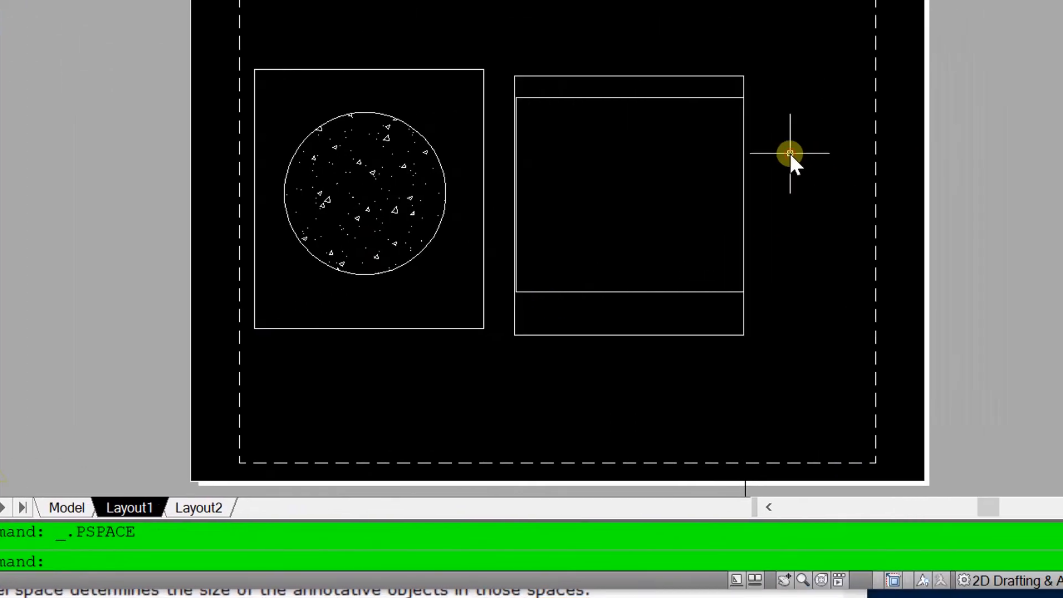
# Step: Widen the rectangle's viewport by stretching its right edge outward and its left edge over the circle viewport
pyautogui.click(731, 158)
pyautogui.click(730, 157)
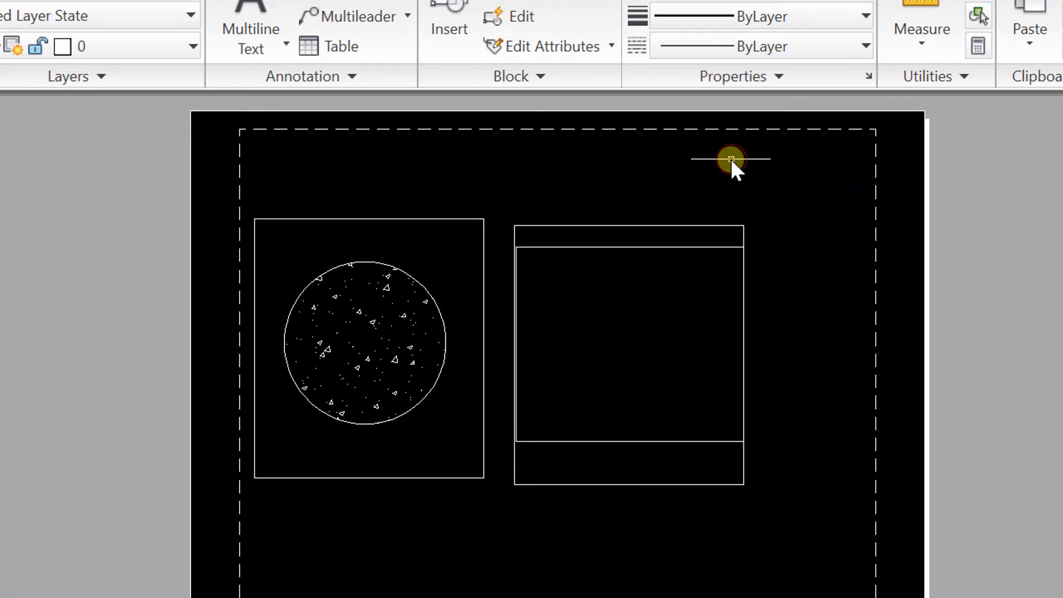
pyautogui.click(742, 225)
pyautogui.click(742, 225)
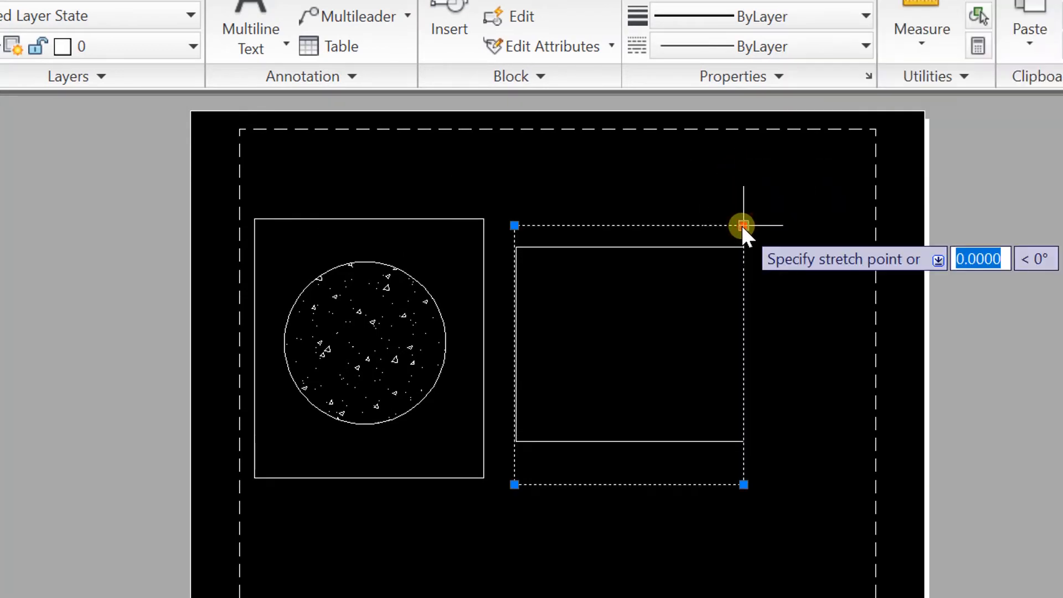
pyautogui.click(804, 226)
pyautogui.click(778, 226)
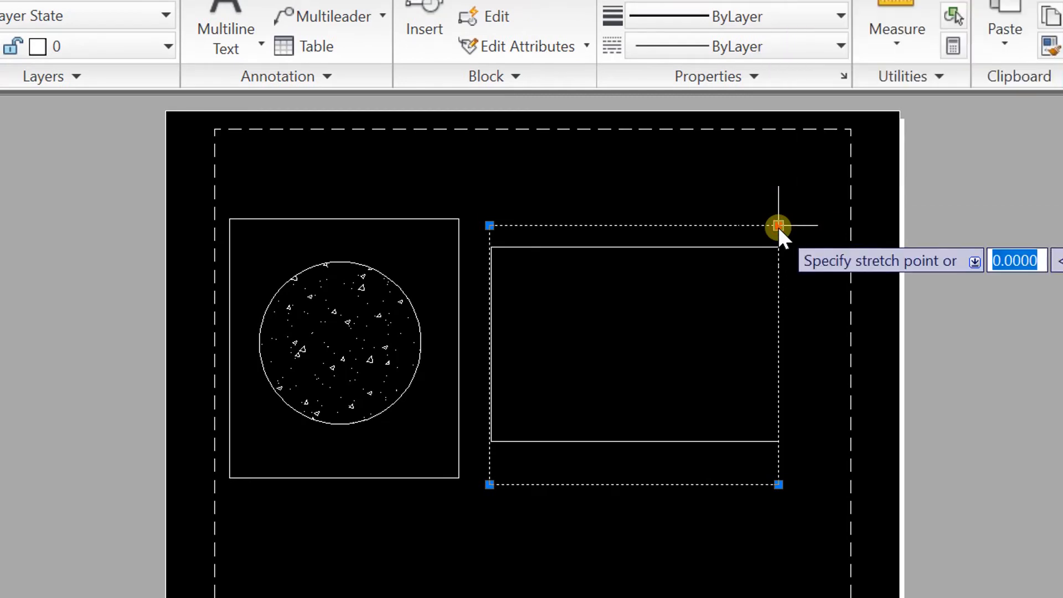
pyautogui.click(793, 227)
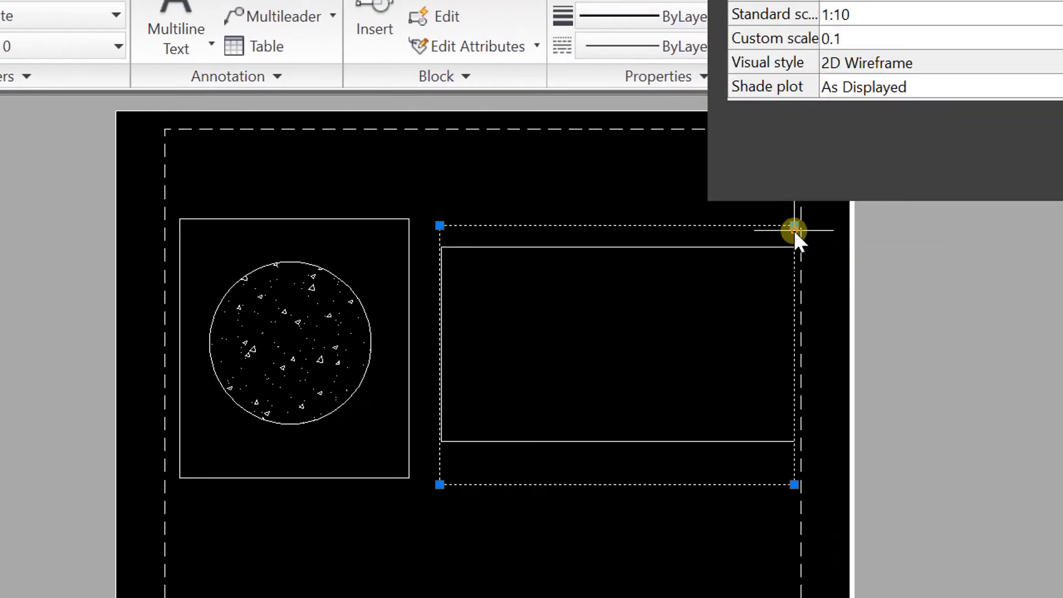
pyautogui.click(438, 225)
pyautogui.click(370, 223)
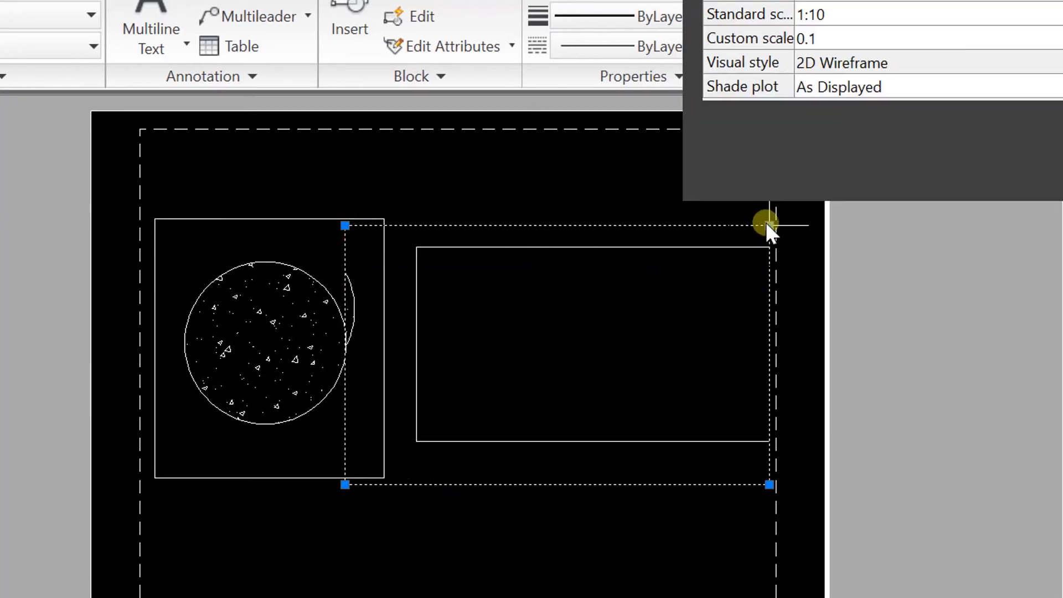
# Step: Stretch the rectangle's viewport past the sheet's right edge and move the viewport downward and slightly left
pyautogui.click(769, 225)
pyautogui.click(857, 227)
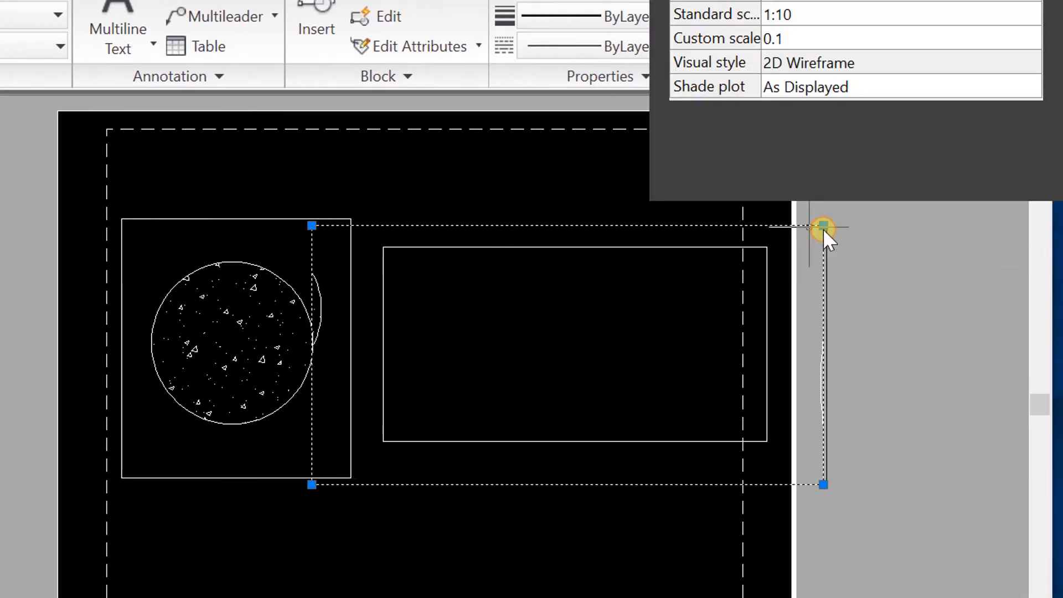
pyautogui.write('m')
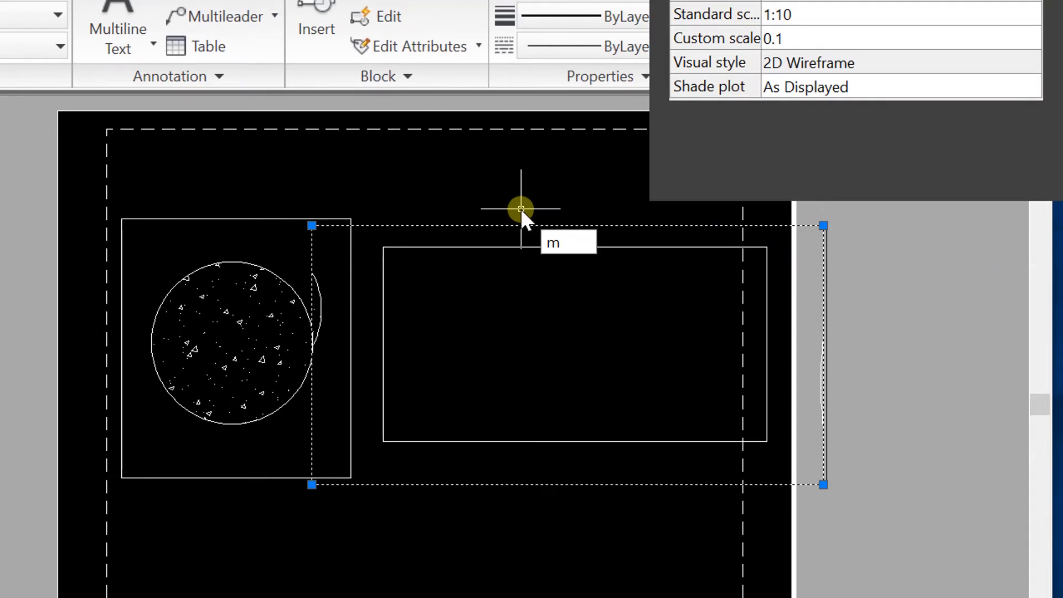
pyautogui.press('Return')
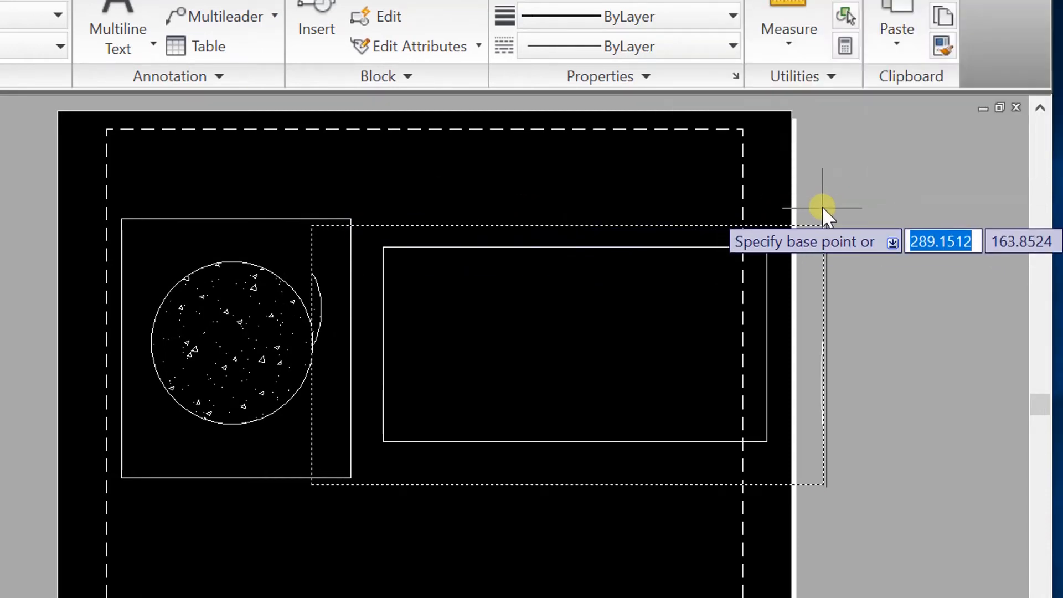
pyautogui.click(823, 226)
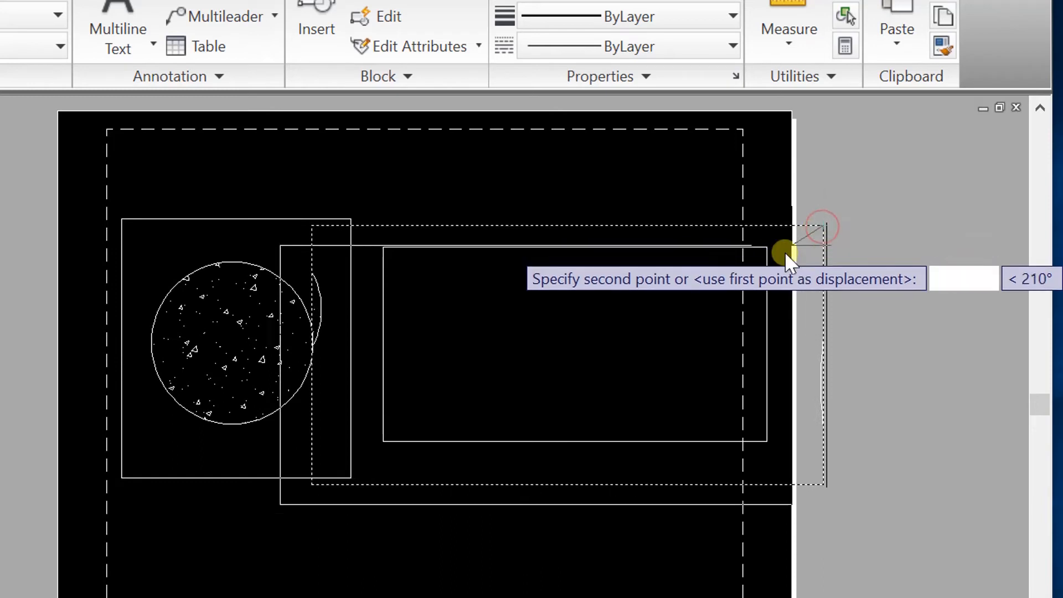
pyautogui.click(794, 326)
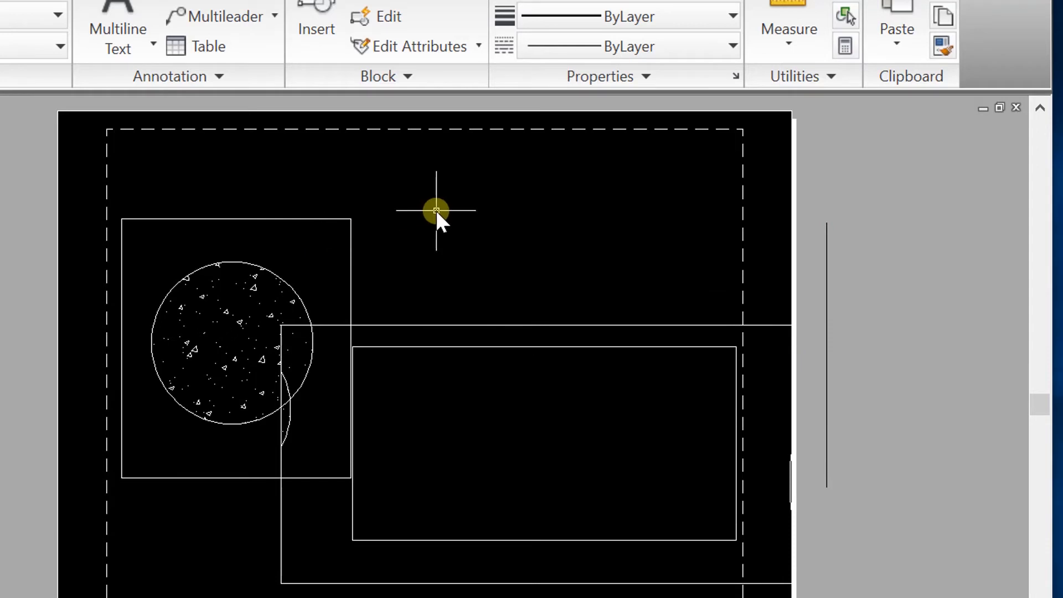
# Step: Move the circle's viewport to the upper-left corner of the sheet's printable area
pyautogui.write('m')
pyautogui.press('Return')
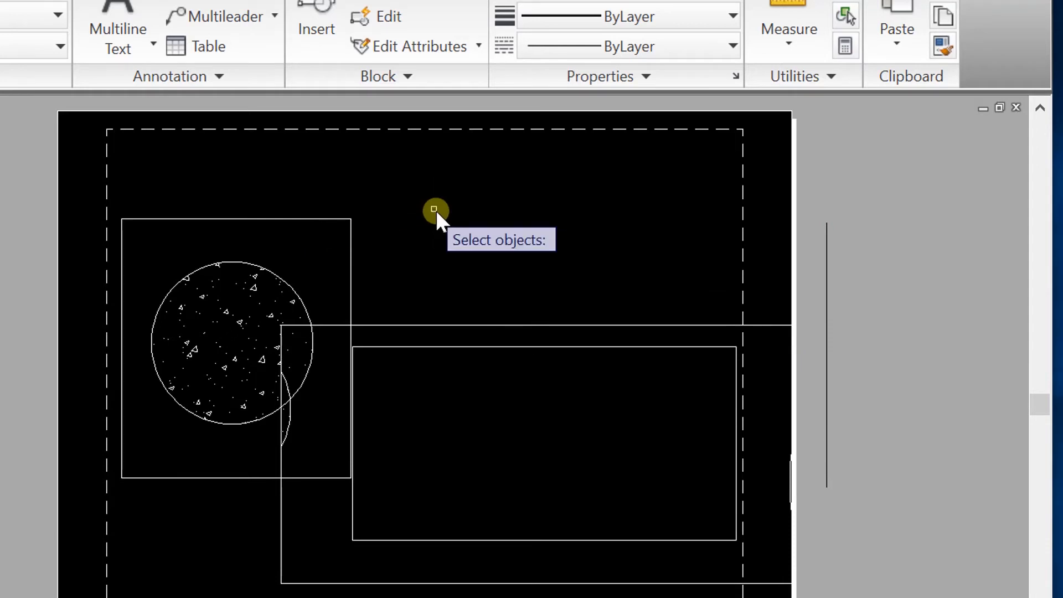
pyautogui.click(337, 221)
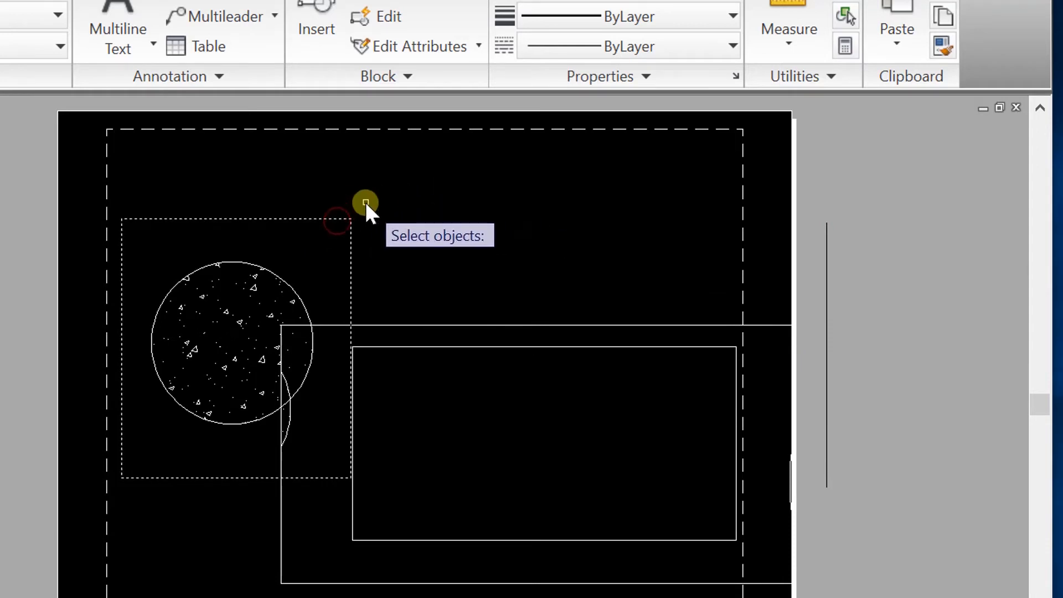
pyautogui.press('Return')
pyautogui.click(350, 220)
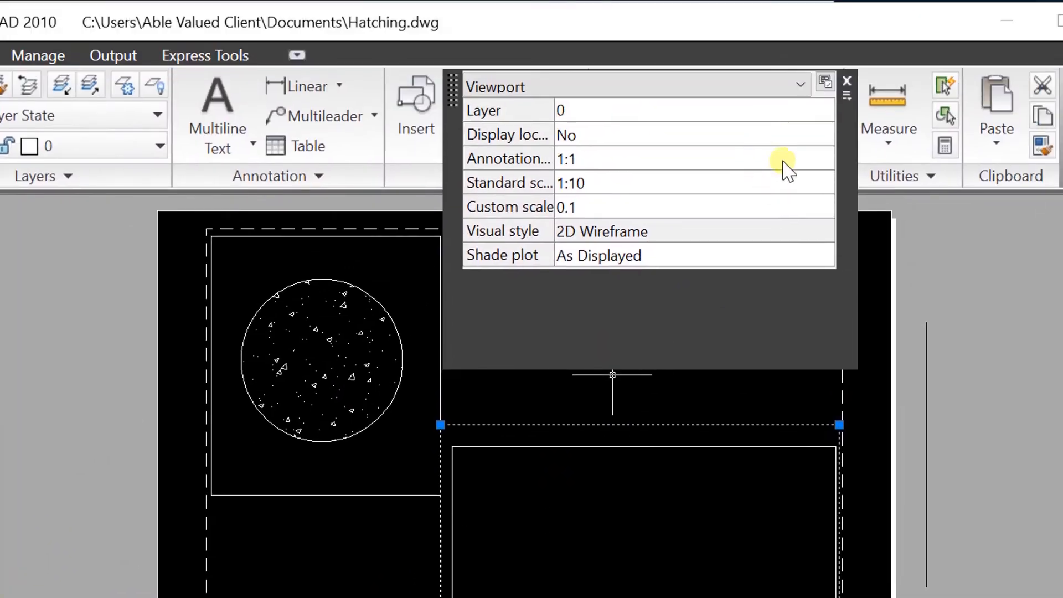
# Step: Set the rectangle viewport's annotation scale to 1:10 and deselect the viewport
pyautogui.click(782, 158)
pyautogui.click(783, 158)
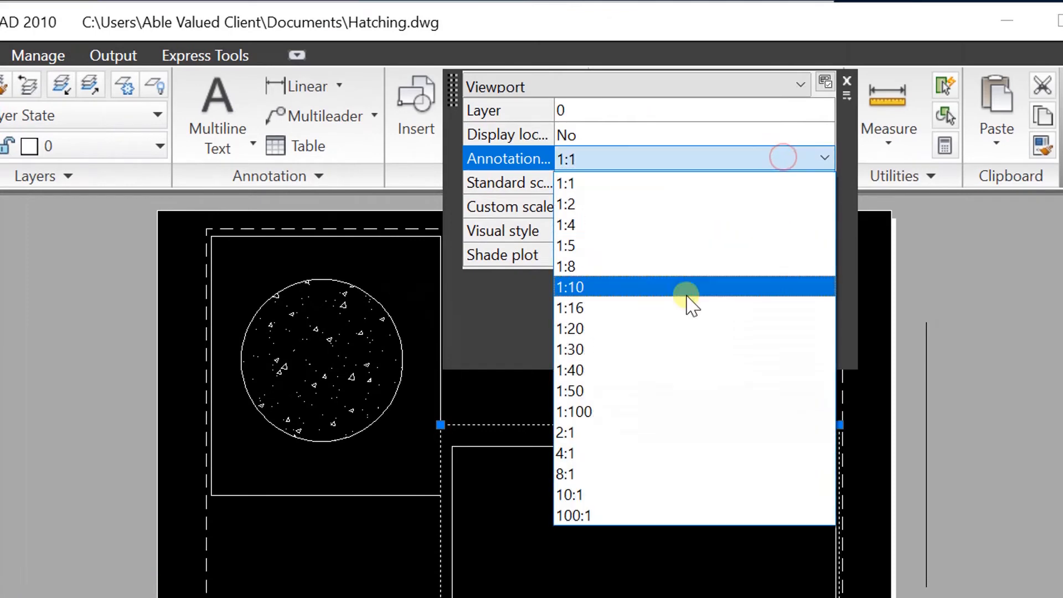
pyautogui.click(677, 283)
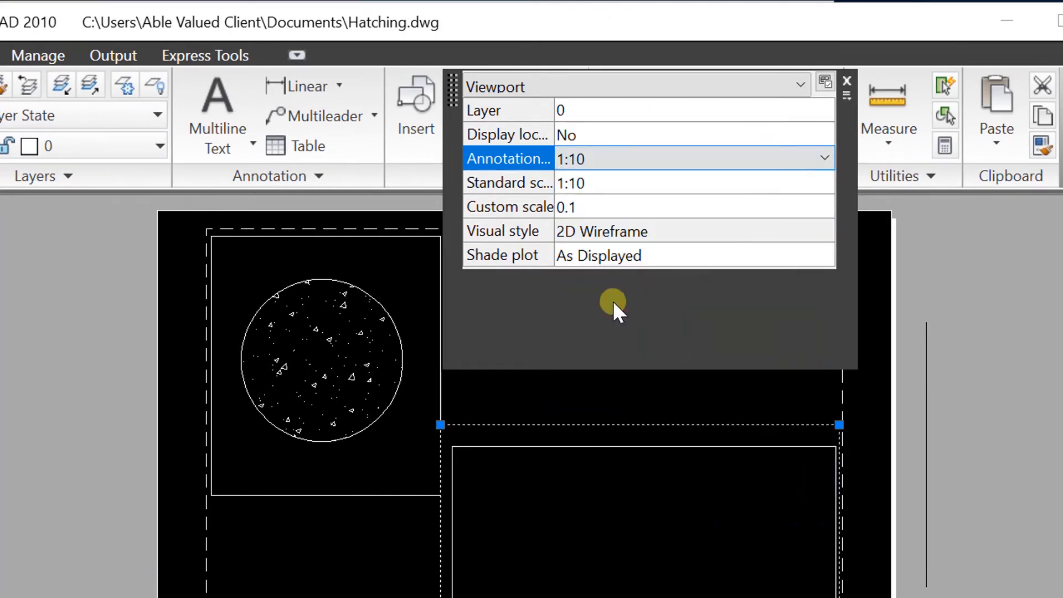
pyautogui.press('Escape')
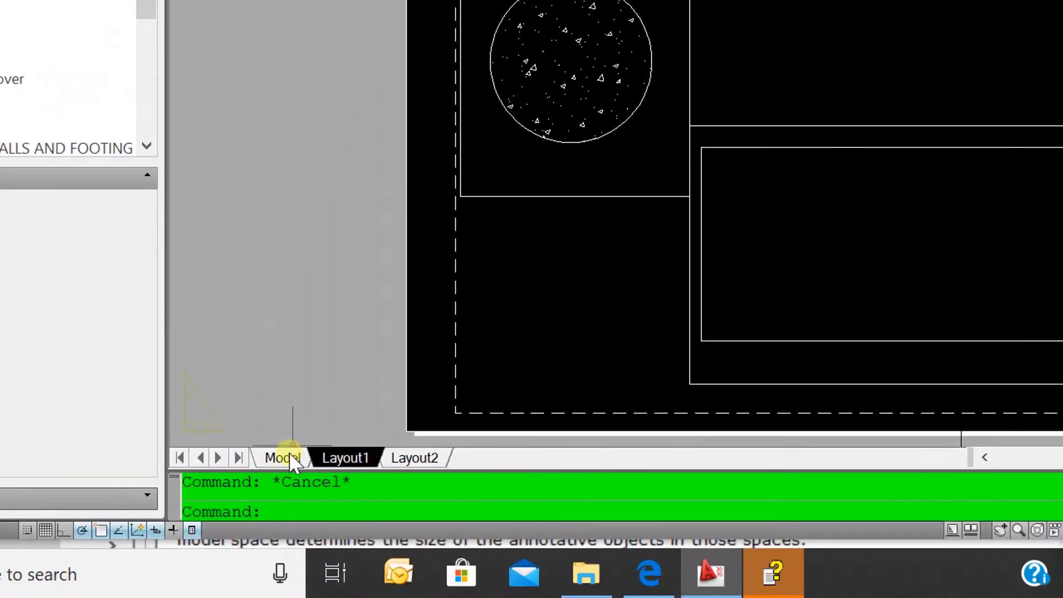
# Step: In model space, start a non-annotative EARTH hatch with the rectangle's interior as its boundary
pyautogui.click(290, 457)
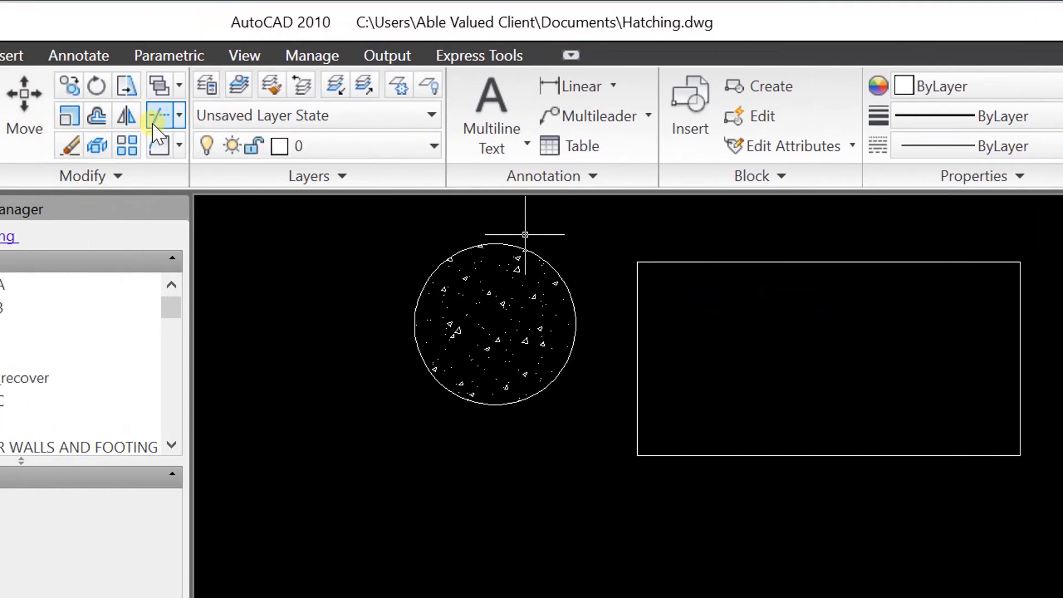
pyautogui.click(127, 145)
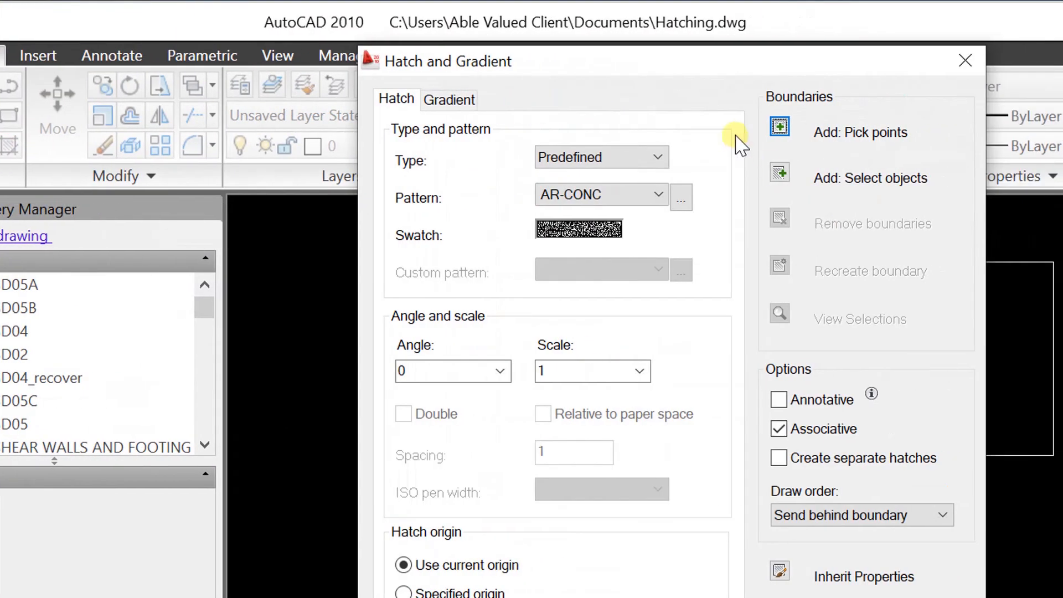
pyautogui.click(616, 200)
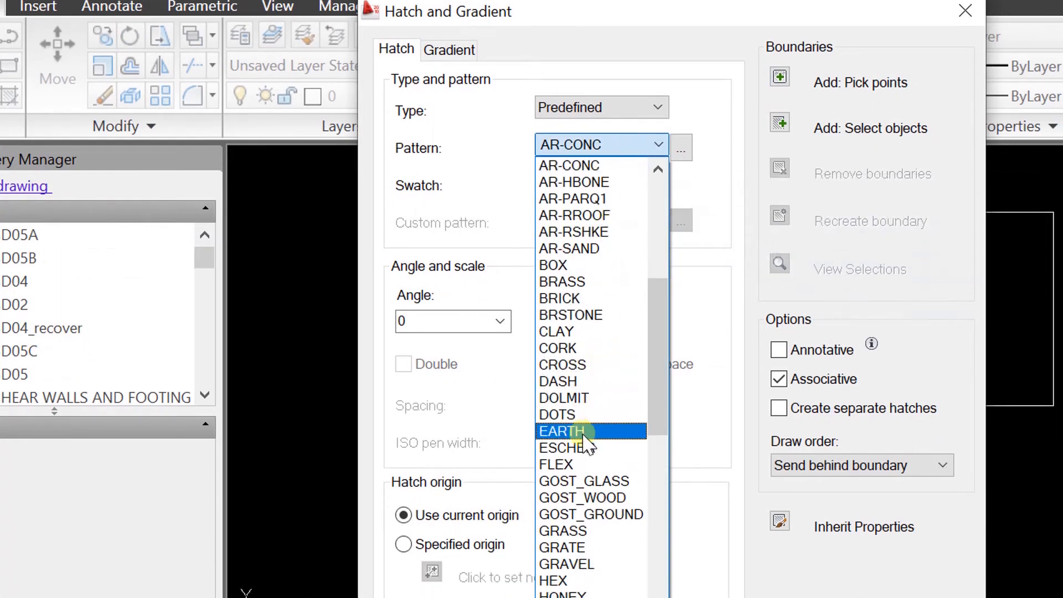
pyautogui.click(576, 431)
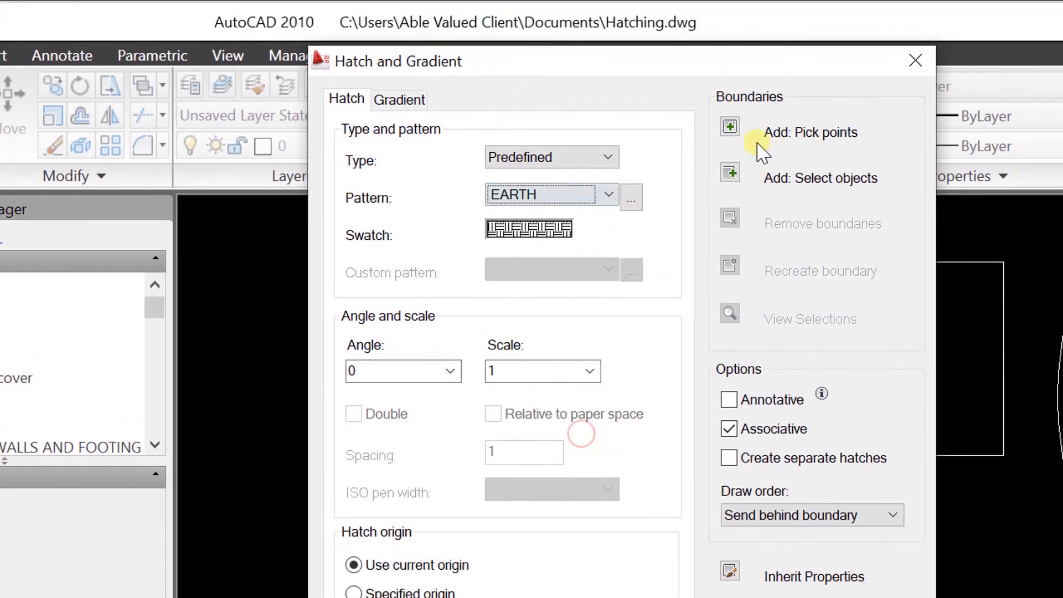
pyautogui.click(780, 78)
pyautogui.click(680, 360)
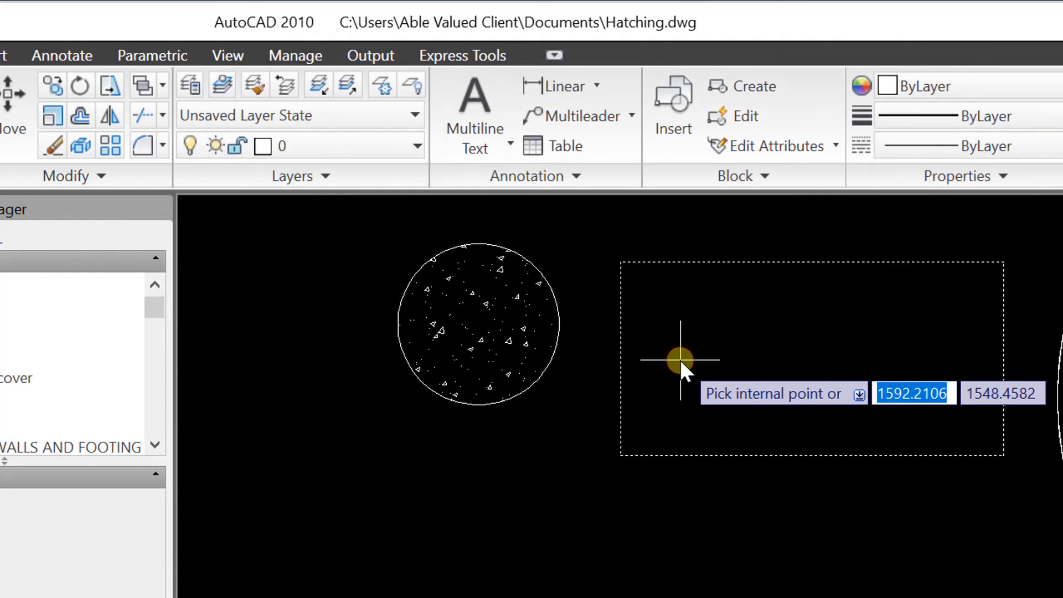
pyautogui.press('Return')
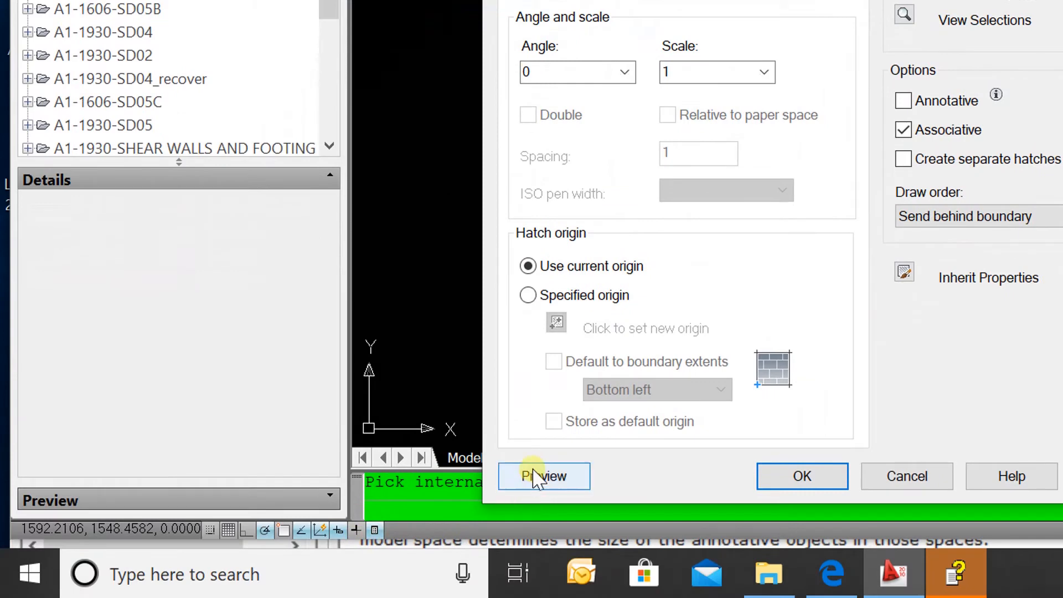
# Step: Preview the rectangle's EARTH hatch at scale 1 and at scale 2
pyautogui.click(529, 525)
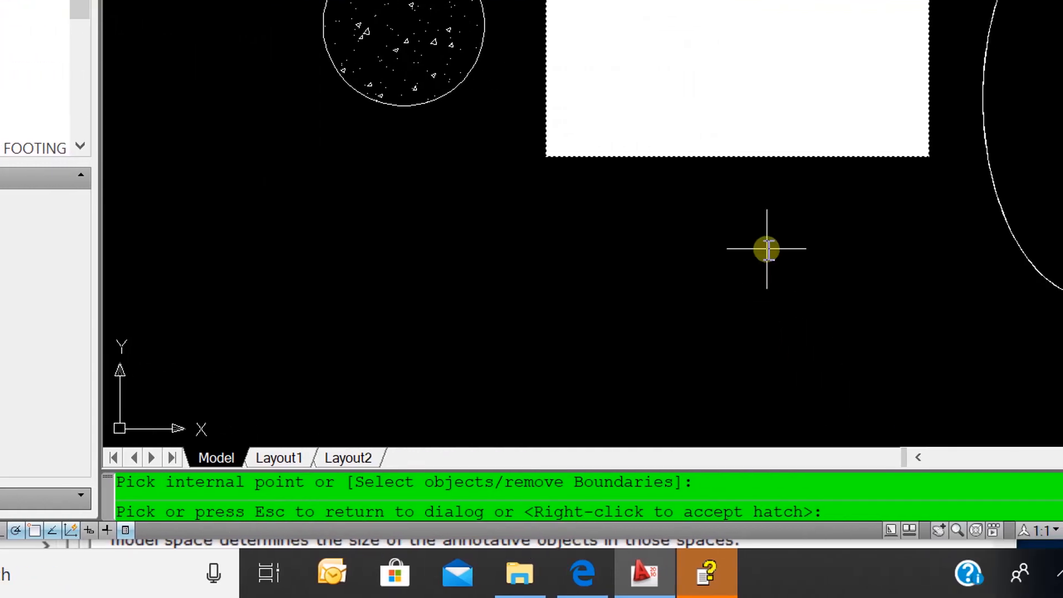
pyautogui.click(767, 250)
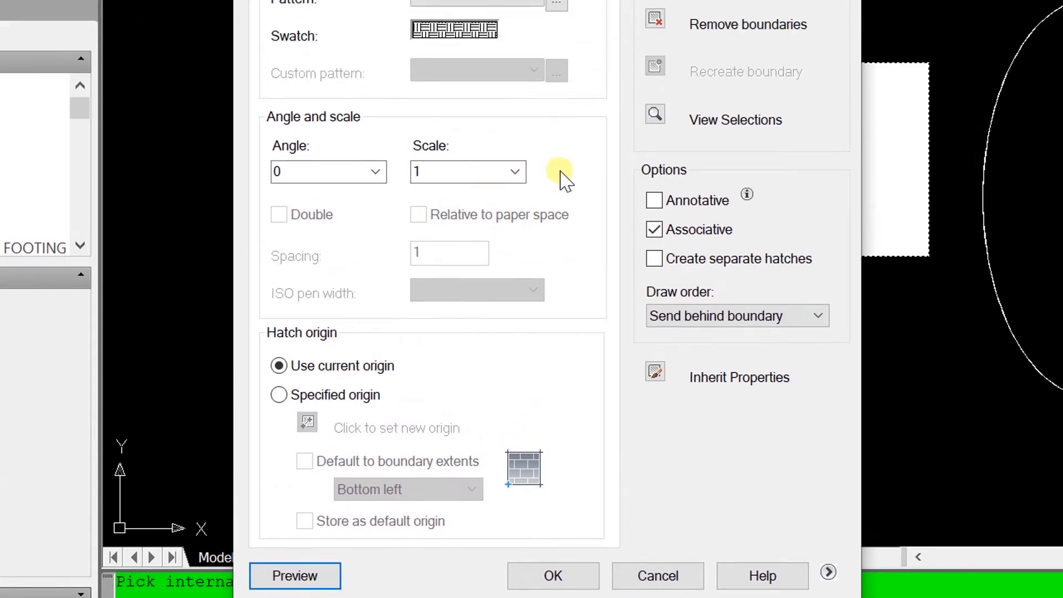
pyautogui.click(515, 73)
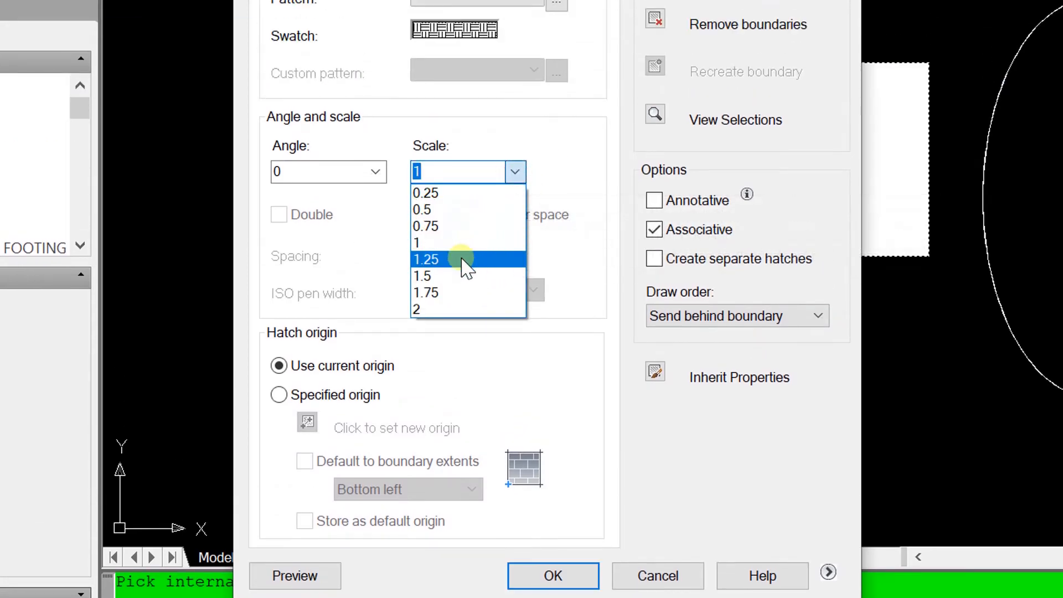
pyautogui.click(429, 309)
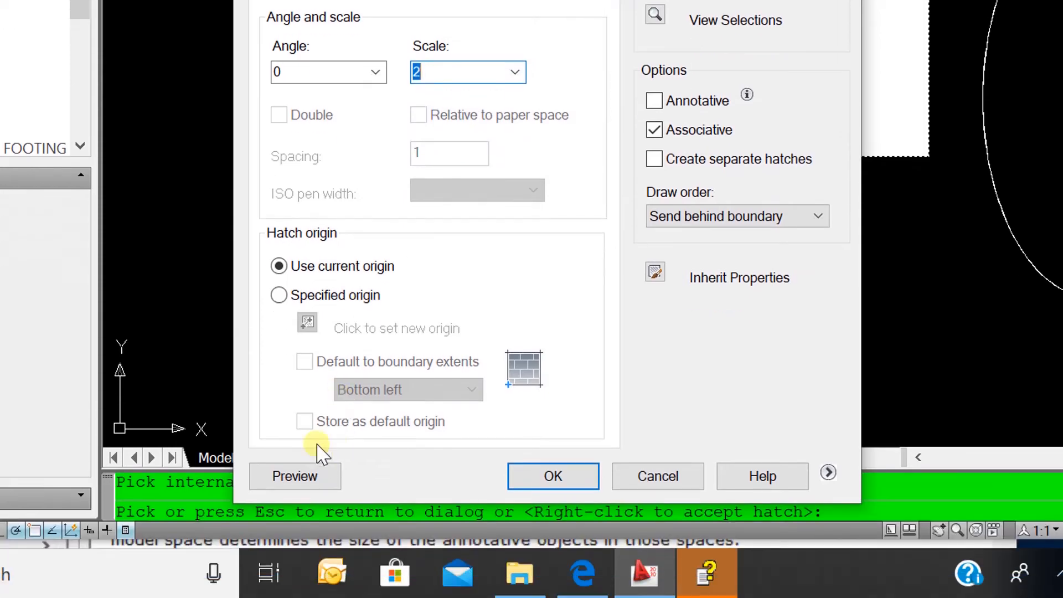
pyautogui.click(296, 477)
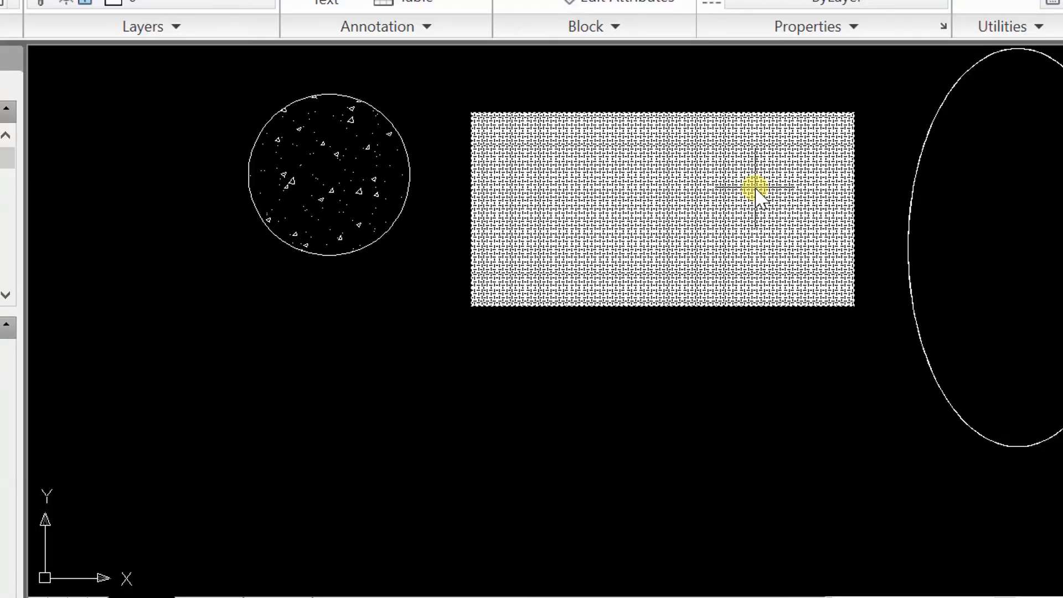
pyautogui.doubleClick(756, 188)
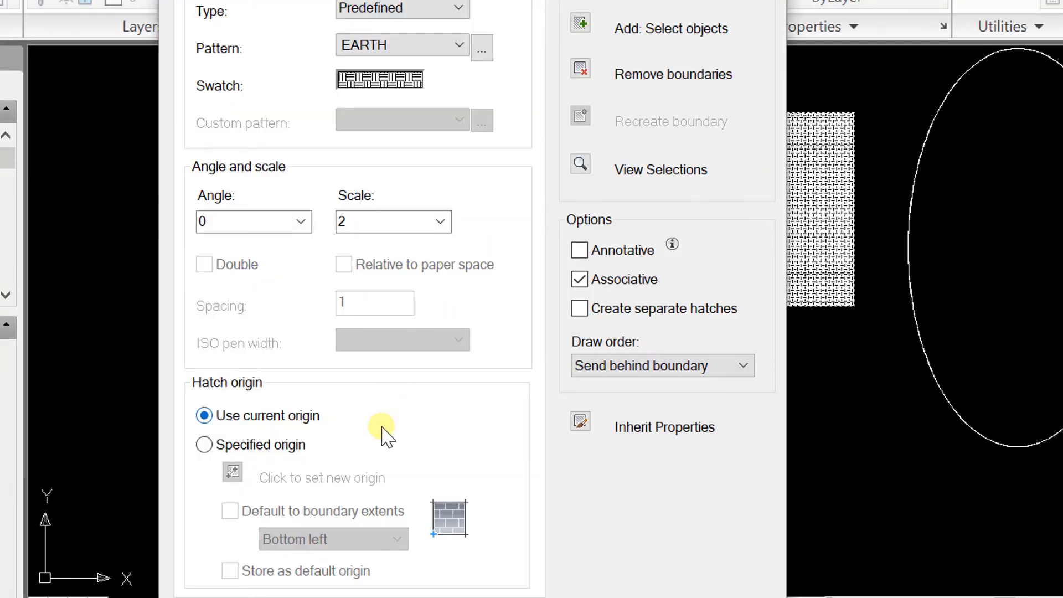
# Step: Set the hatch scale to 5 and apply the EARTH hatch to the rectangle
pyautogui.click(435, 224)
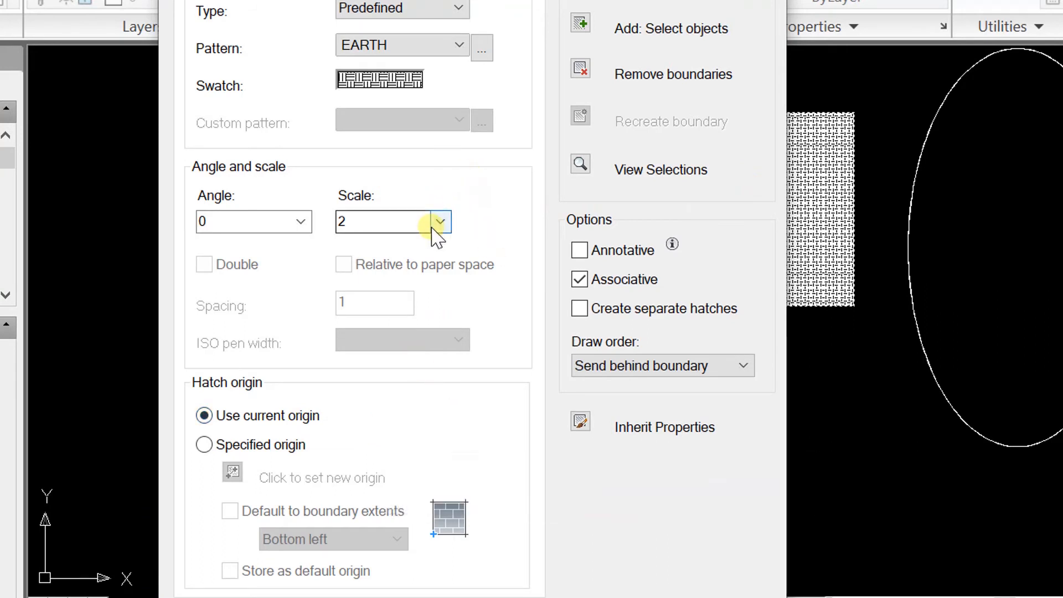
pyautogui.click(432, 227)
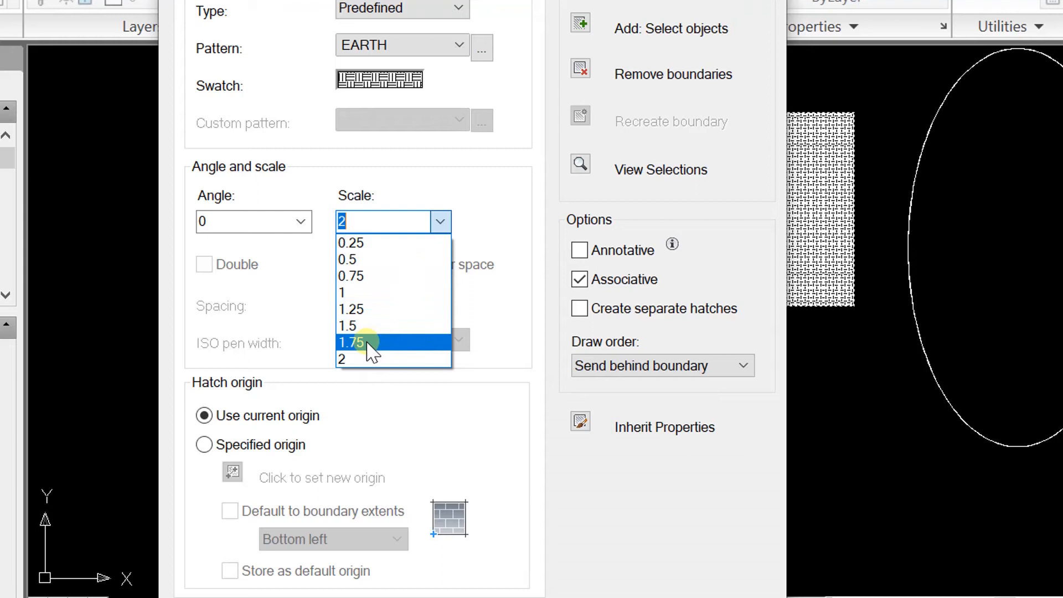
pyautogui.click(493, 263)
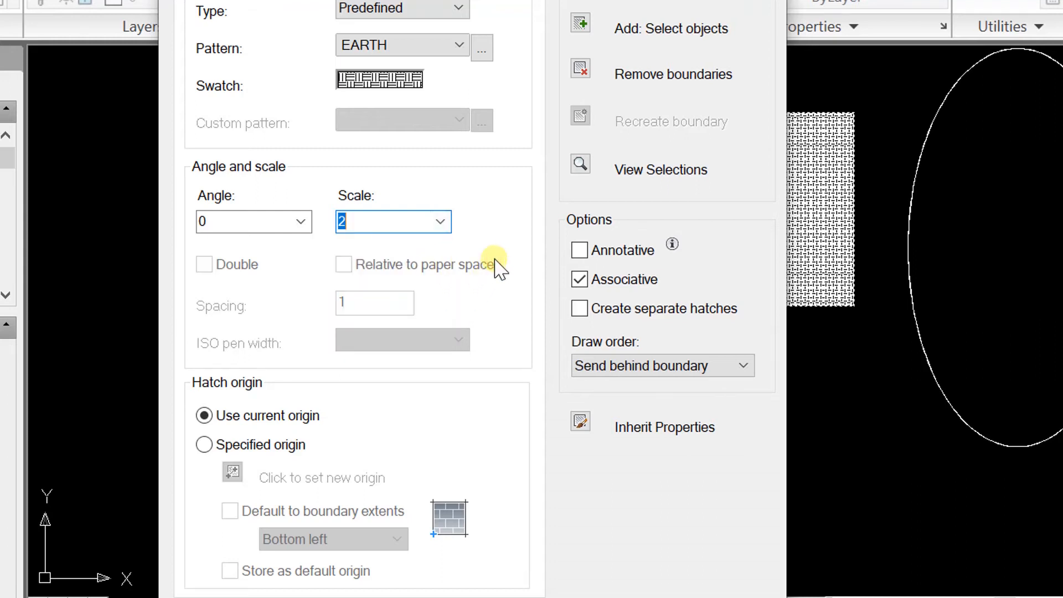
pyautogui.write('1')
pyautogui.write('5')
pyautogui.press('Return')
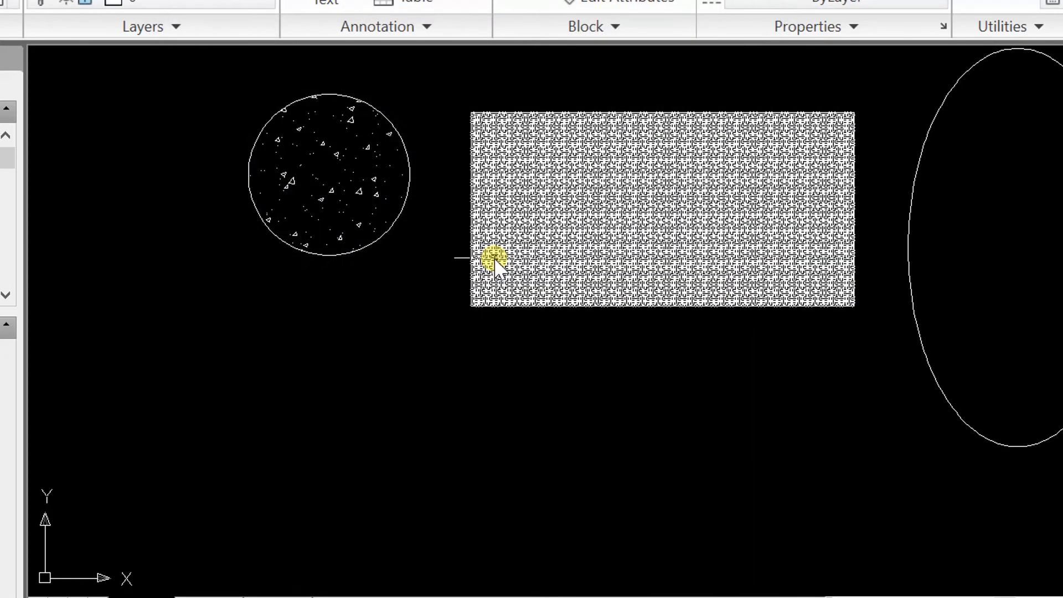
# Step: Try a scale of 10 on the rectangle's EARTH hatch, set its scale to 20, and deselect it
pyautogui.click(627, 148)
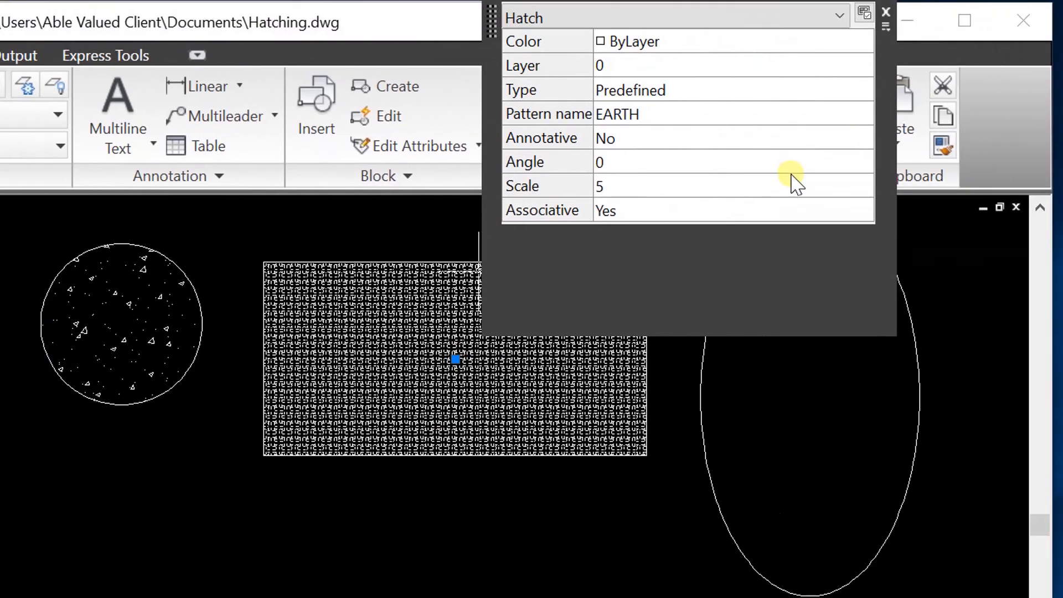
pyautogui.click(820, 186)
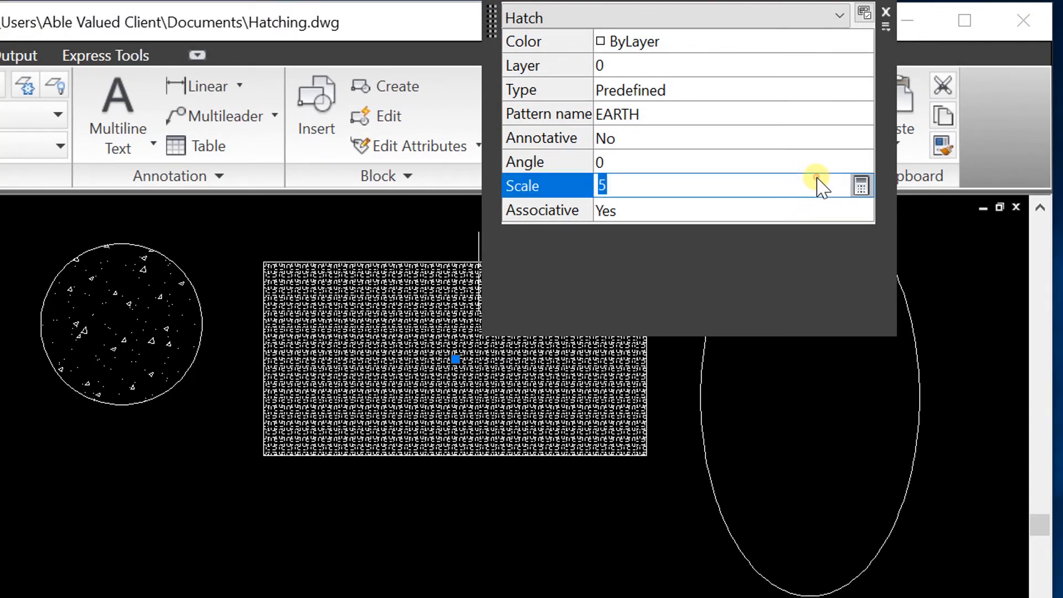
pyautogui.write('10')
pyautogui.press('Tab')
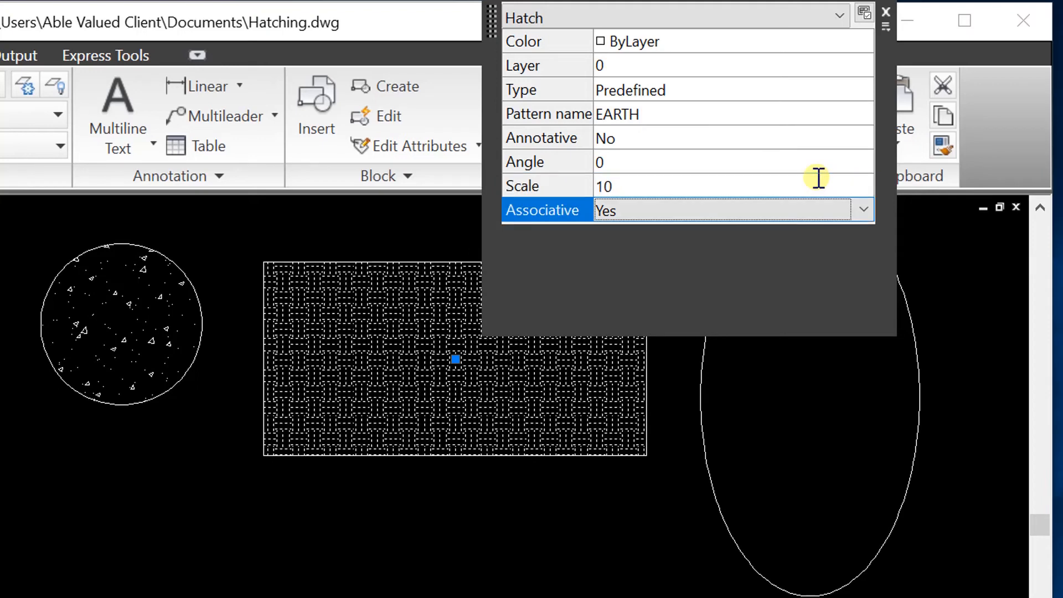
pyautogui.click(795, 190)
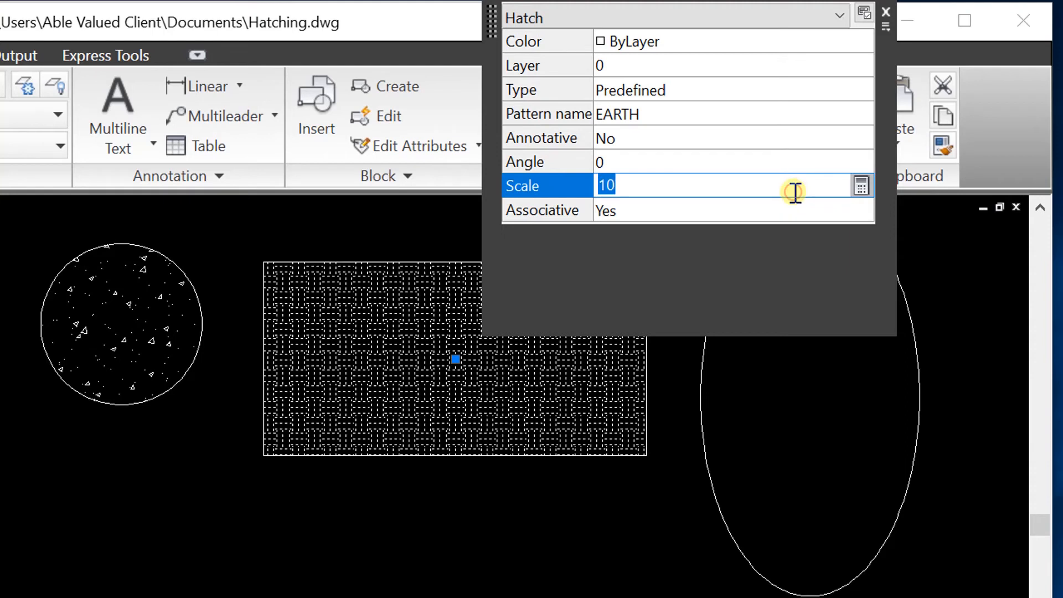
pyautogui.write('2')
pyautogui.press('Tab')
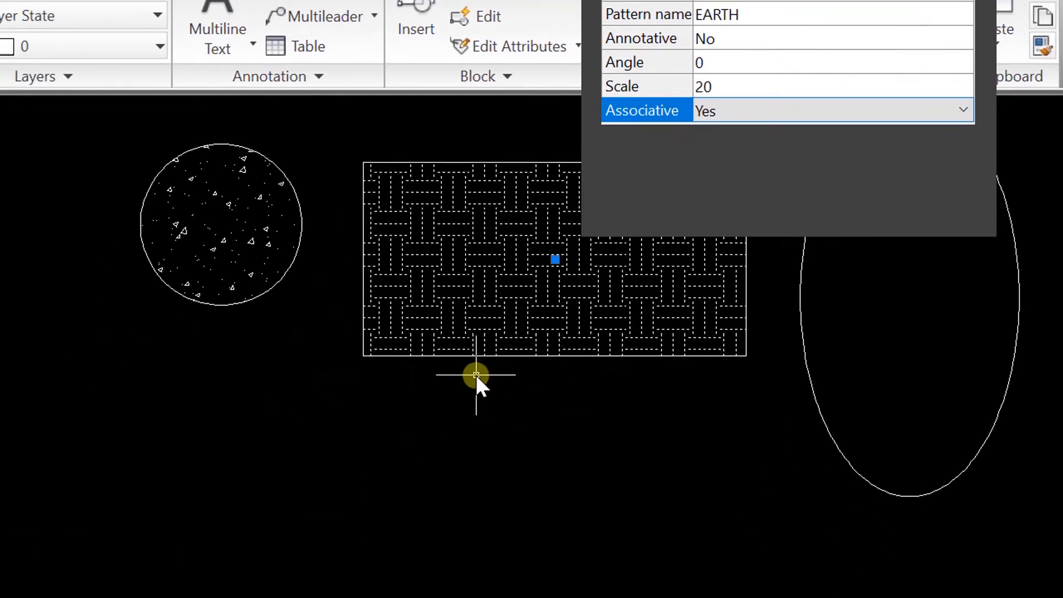
pyautogui.press('Escape')
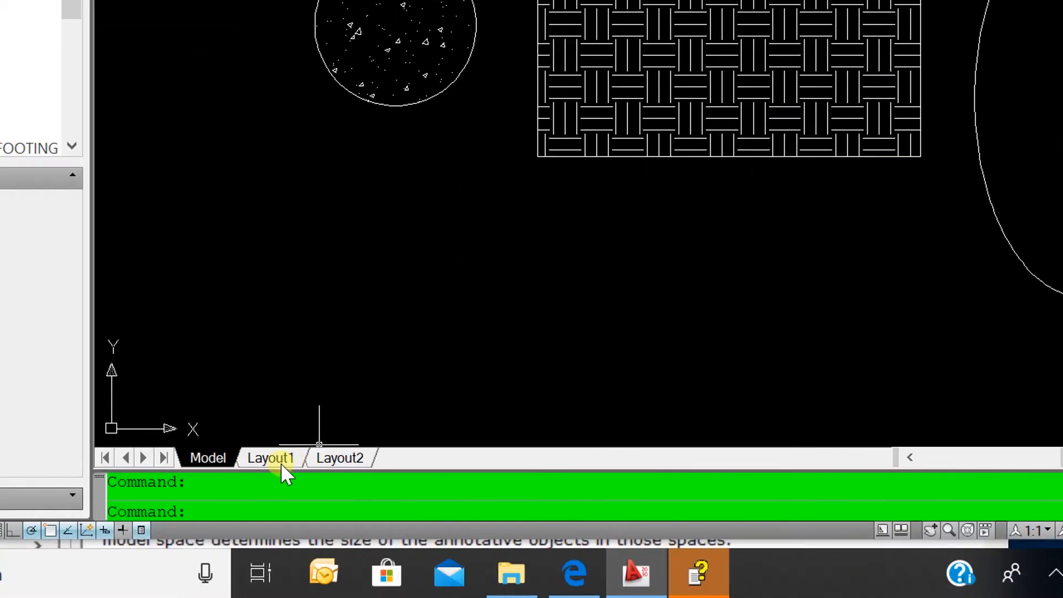
# Step: Check the rectangle's hatch in its Layout1 viewport and return to model space
pyautogui.click(274, 458)
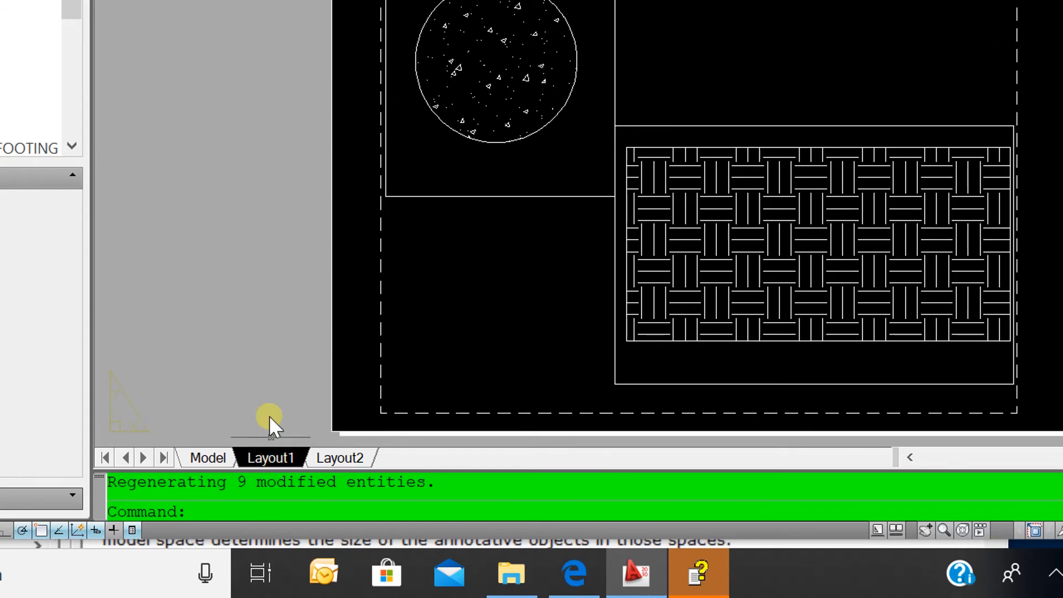
pyautogui.click(281, 456)
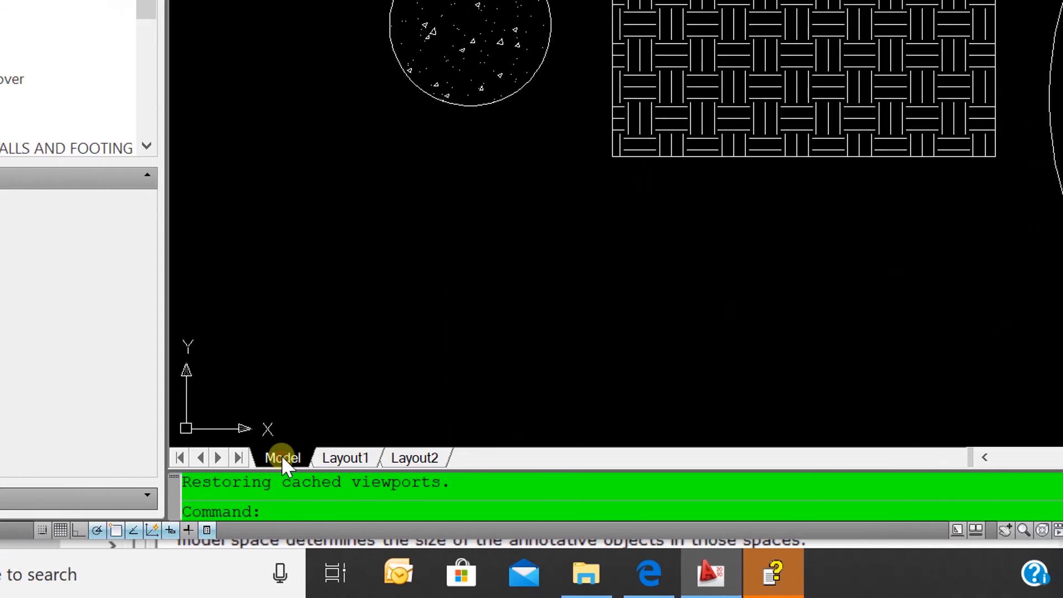
# Step: Hatch the ellipse in model space with an annotative HONEY pattern at scale 1
pyautogui.click(336, 453)
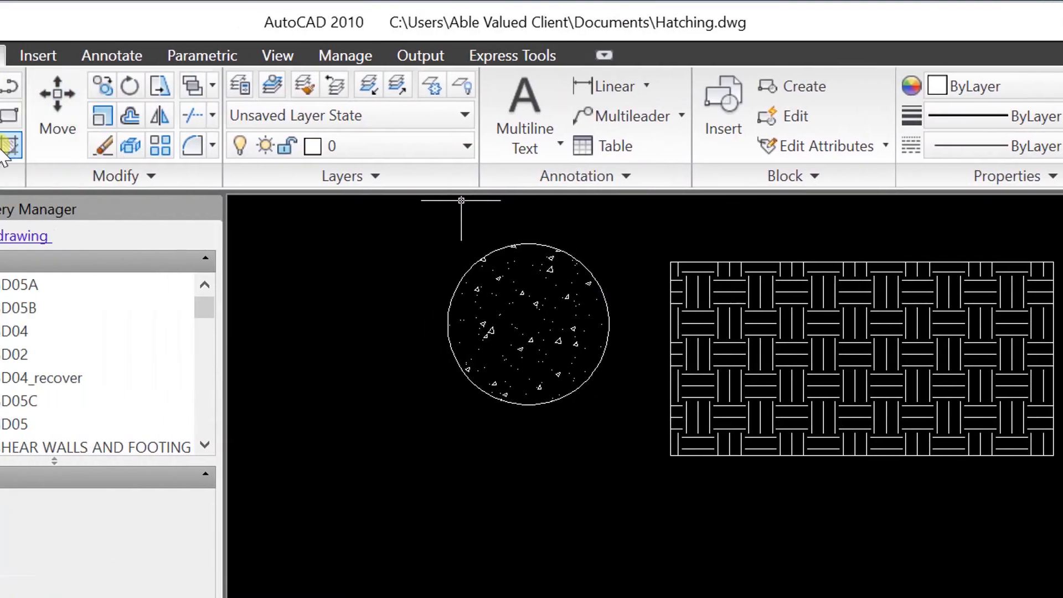
pyautogui.click(132, 148)
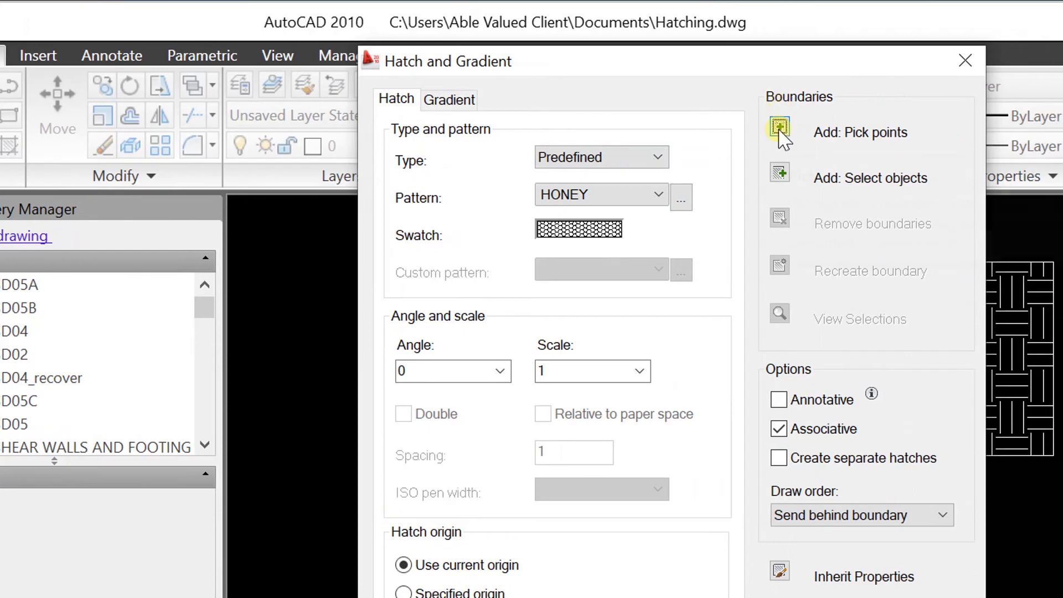
pyautogui.click(854, 129)
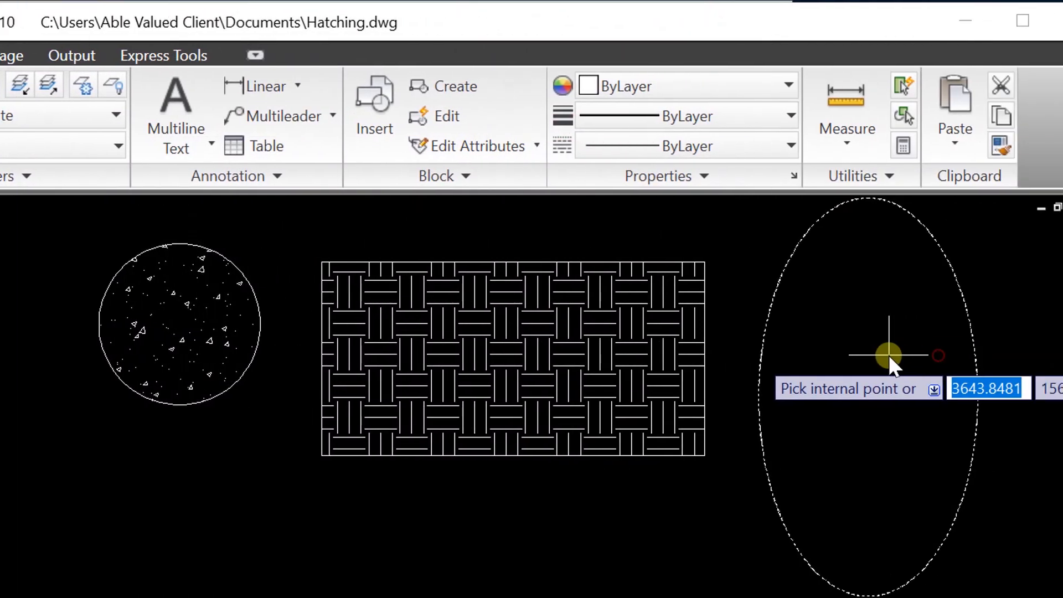
pyautogui.press('Return')
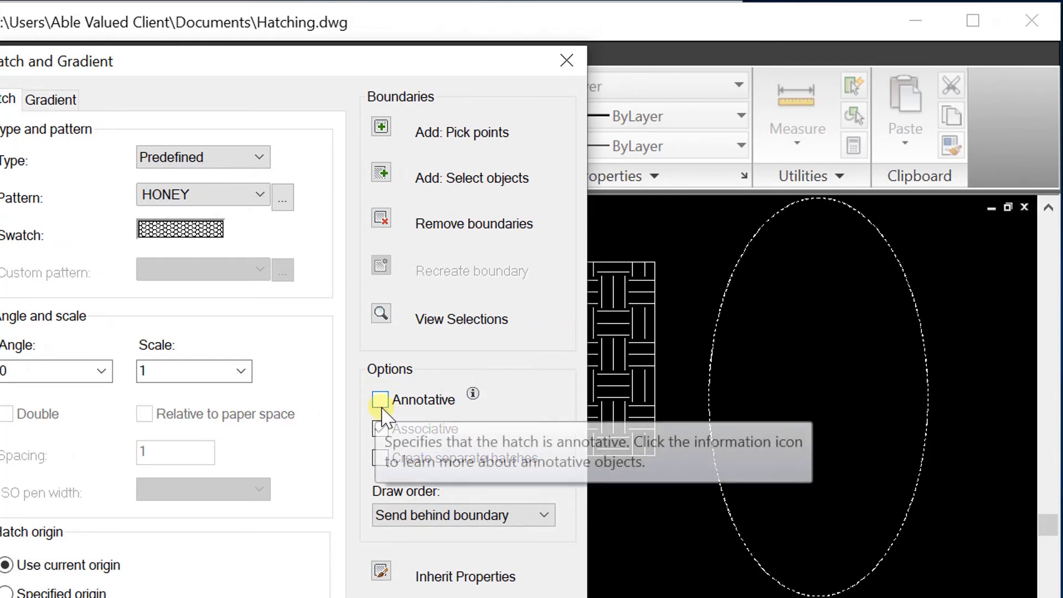
pyautogui.click(380, 401)
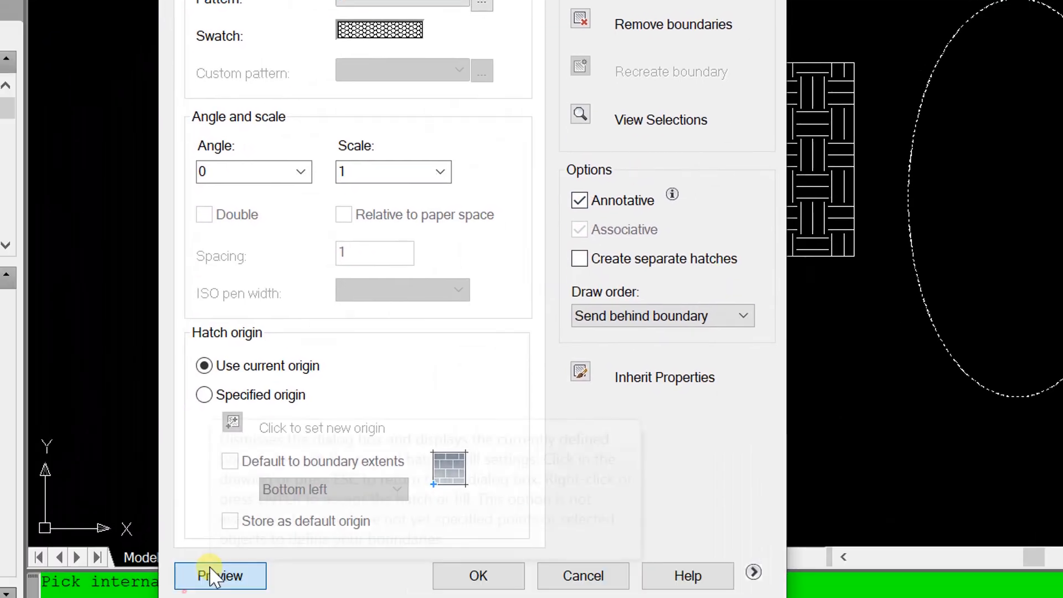
pyautogui.click(184, 595)
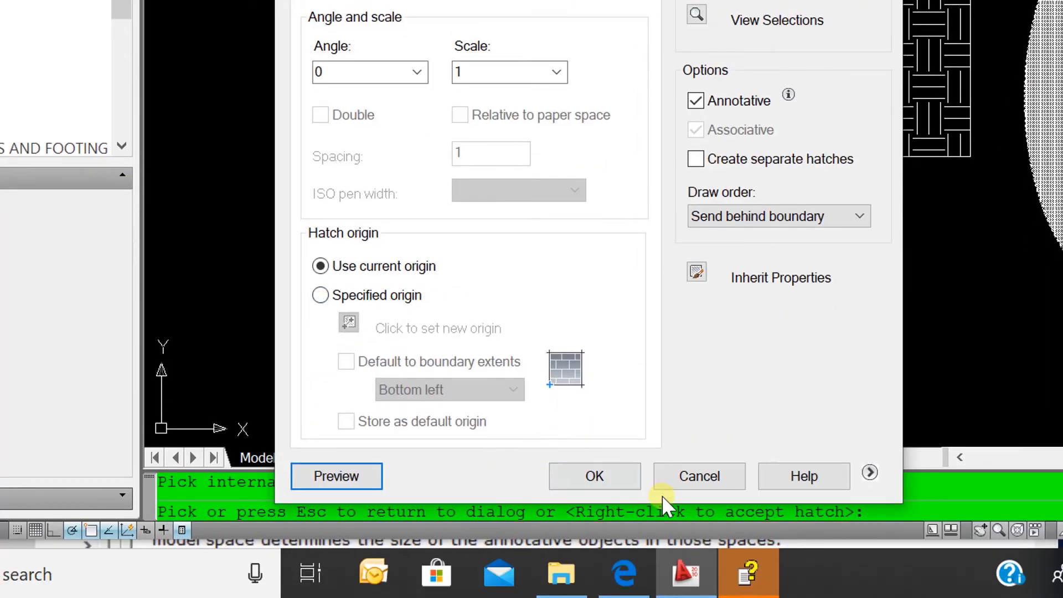
pyautogui.click(594, 477)
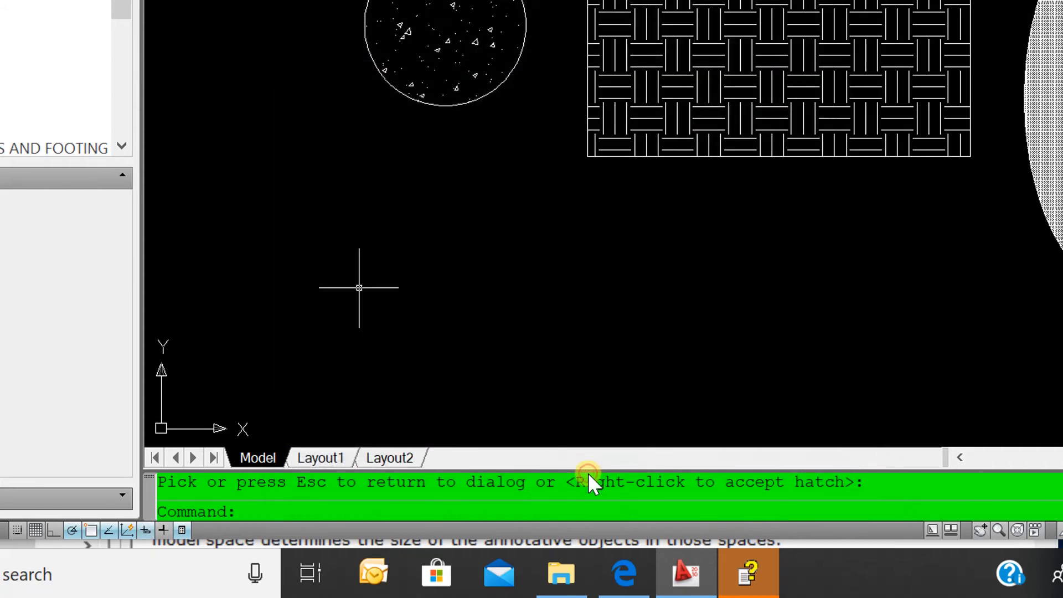
# Step: Move the rectangle's viewport in Layout1 so its upper-left corner meets the lower-left corner of the circle's viewport
pyautogui.click(315, 454)
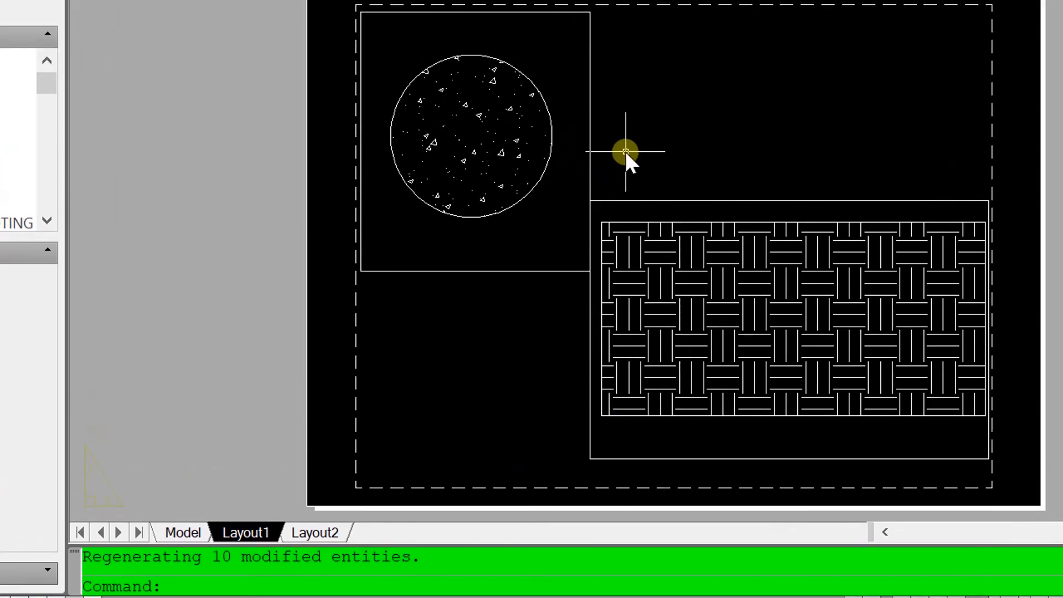
pyautogui.write('m')
pyautogui.press('Return')
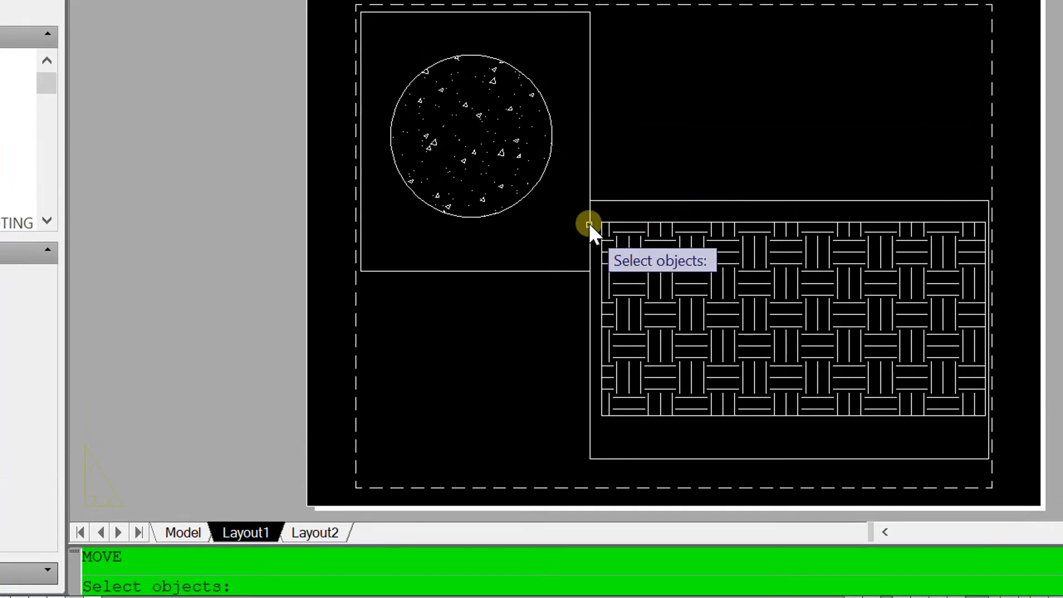
pyautogui.click(619, 201)
pyautogui.press('Return')
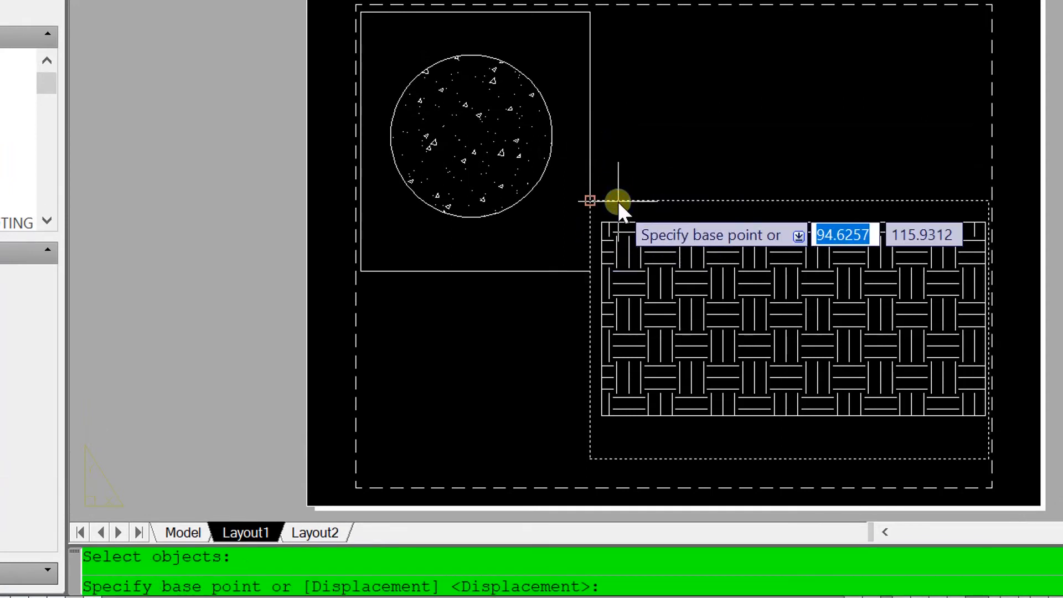
pyautogui.click(591, 201)
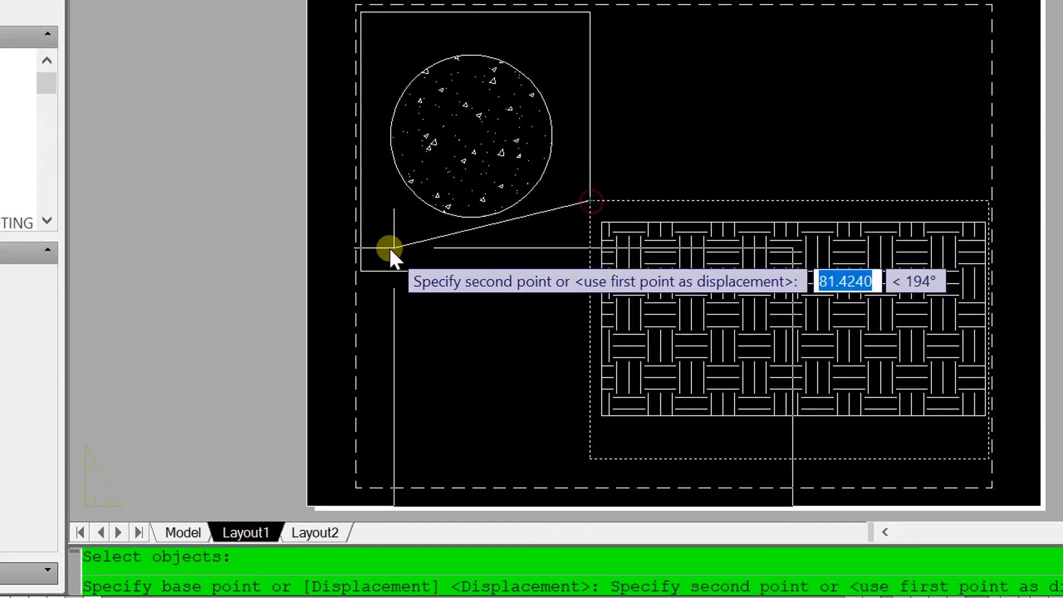
pyautogui.click(363, 228)
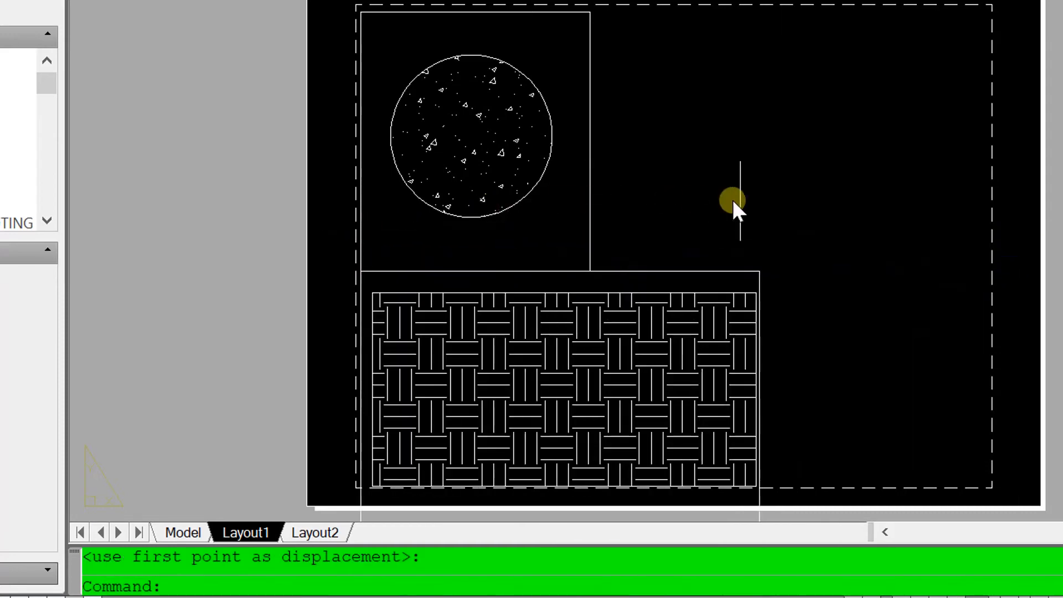
pyautogui.rightClick(763, 209)
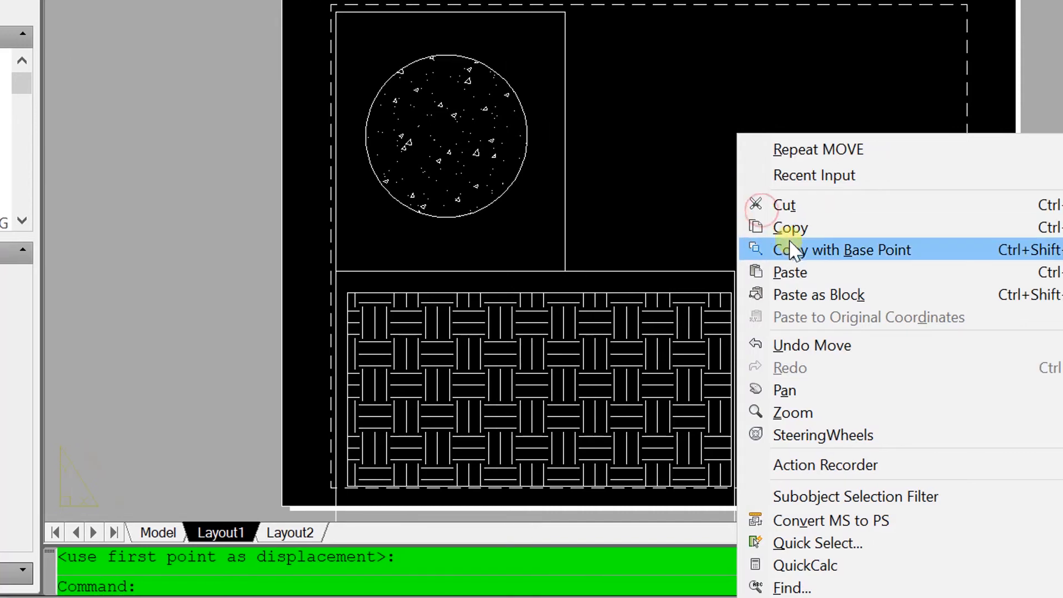
pyautogui.click(787, 247)
pyautogui.click(341, 267)
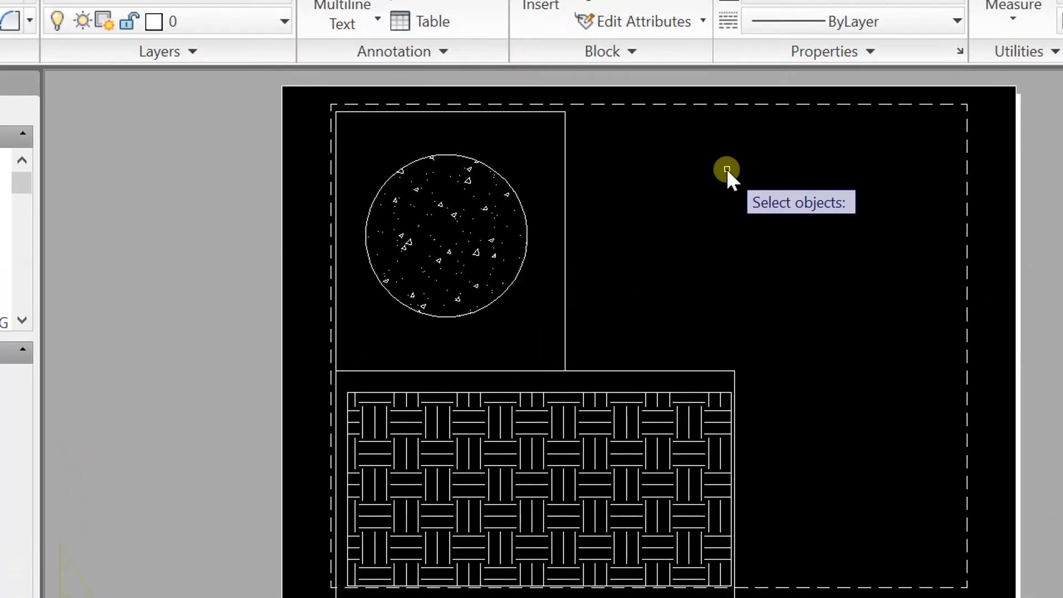
pyautogui.click(726, 169)
pyautogui.rightClick(726, 168)
pyautogui.press('Escape')
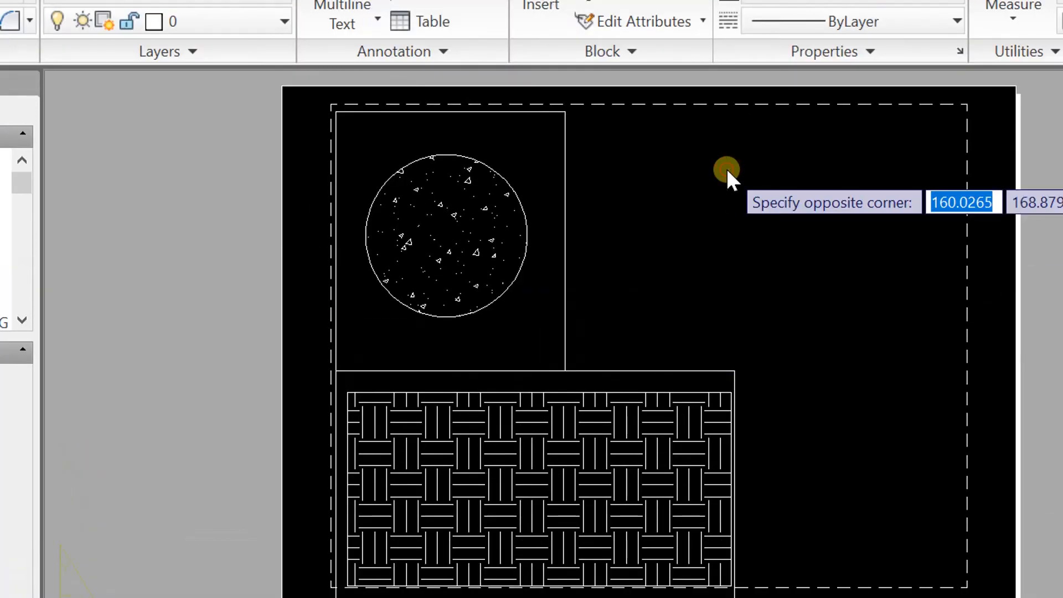
# Step: Paste another viewport beside the circle's viewport and pan its model view to the hatched ellipse
pyautogui.hotkey('ctrl', 'v')
pyautogui.click(840, 145)
pyautogui.doubleClick(793, 188)
pyautogui.rightClick(792, 189)
pyautogui.click(764, 449)
pyautogui.moveTo(787, 238)
pyautogui.mouseDown()
pyautogui.moveTo(598, 193)
pyautogui.moveTo(376, 211)
pyautogui.mouseUp()
pyautogui.moveTo(719, 262)
pyautogui.mouseDown()
pyautogui.moveTo(477, 220)
pyautogui.moveTo(444, 272)
pyautogui.mouseUp()
pyautogui.moveTo(394, 247); pyautogui.dragTo(394, 250)
pyautogui.rightClick(800, 321)
pyautogui.click(820, 331)
pyautogui.doubleClick(851, 367)
# Step: Stretch the pasted viewport vertically so its frame encloses the whole ellipse
pyautogui.click(740, 380)
pyautogui.click(640, 380)
pyautogui.click(640, 533)
pyautogui.click(642, 171)
pyautogui.click(641, 136)
pyautogui.press('Escape')
# Step: Move the ellipse's viewport by its upper-right corner to the upper-right corner of the sheet's printable area
pyautogui.write('m')
pyautogui.press('Return')
pyautogui.click(637, 160)
pyautogui.press('Return')
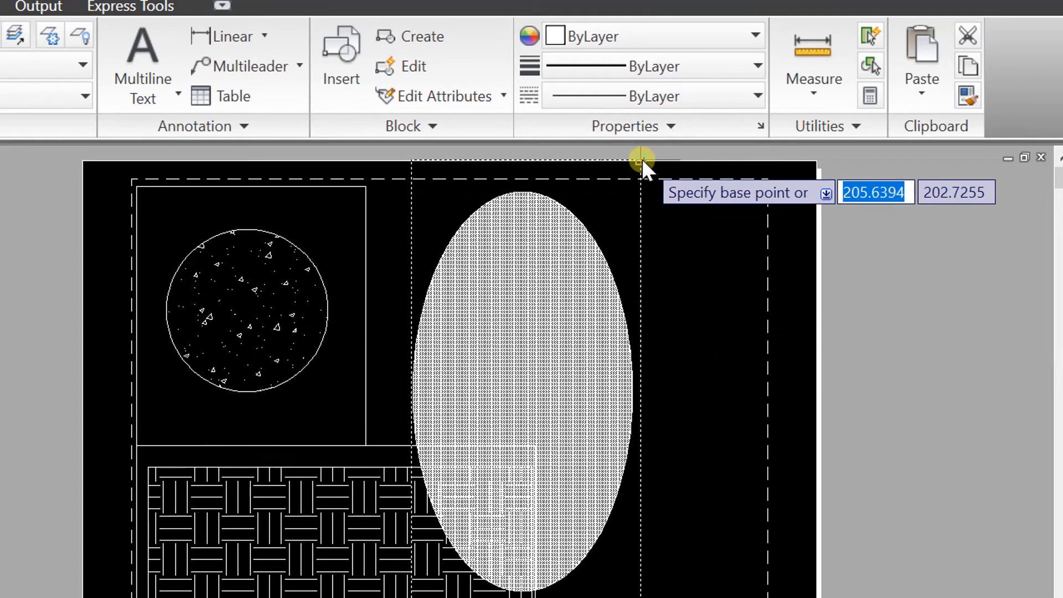
pyautogui.click(641, 161)
pyautogui.click(751, 184)
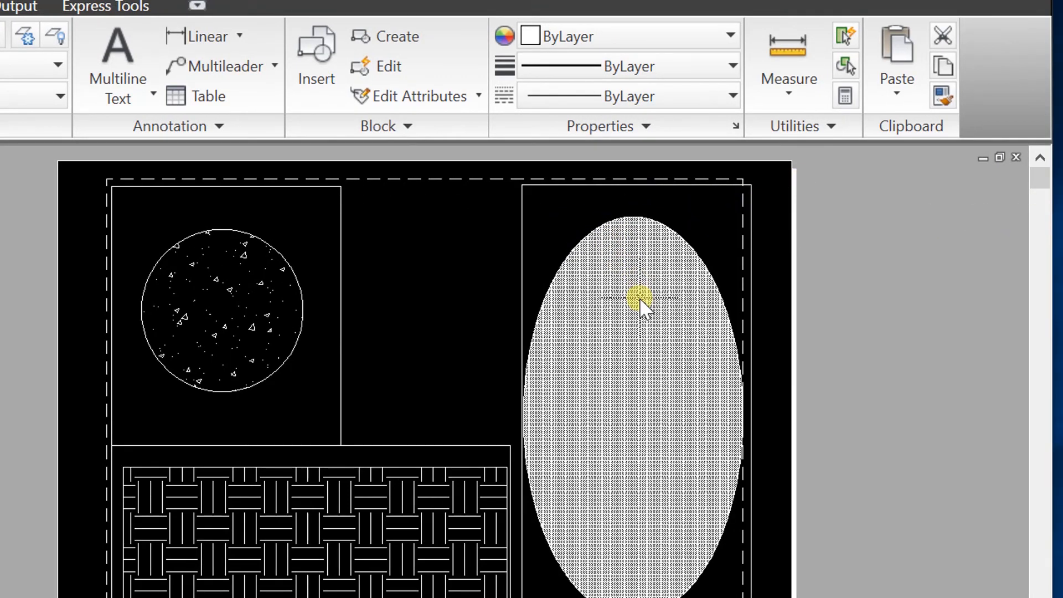
# Step: Select the ellipse's viewport and set its annotation scale to 1:10
pyautogui.click(751, 189)
pyautogui.click(752, 184)
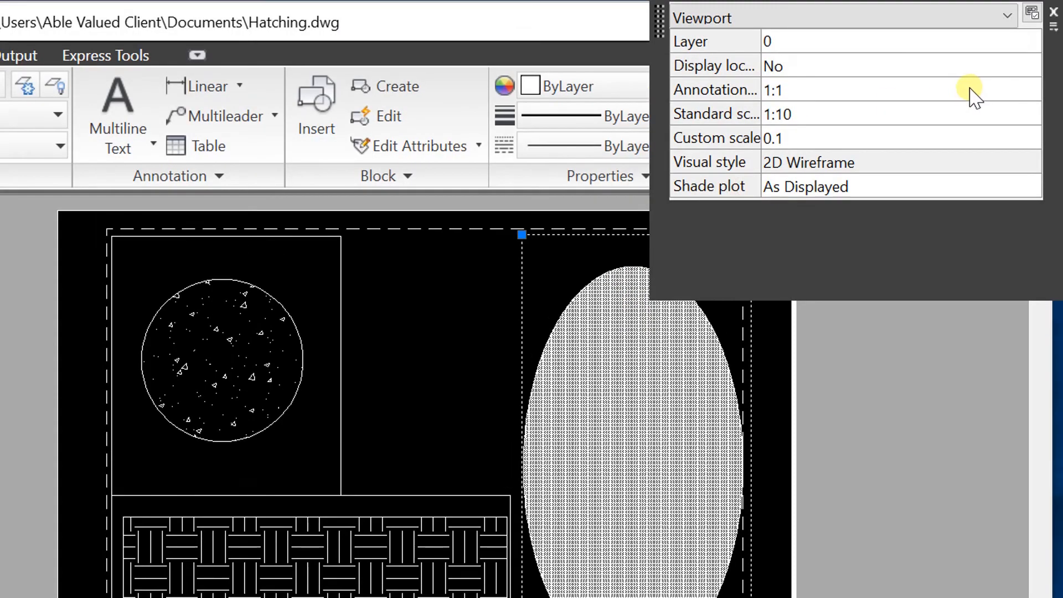
pyautogui.click(957, 41)
pyautogui.click(957, 90)
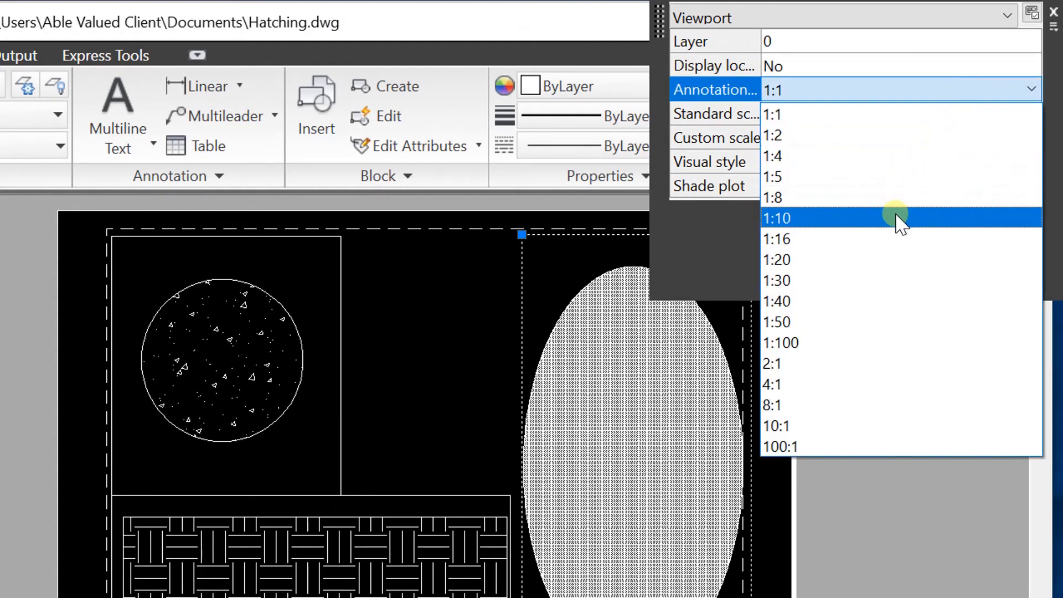
pyautogui.click(896, 218)
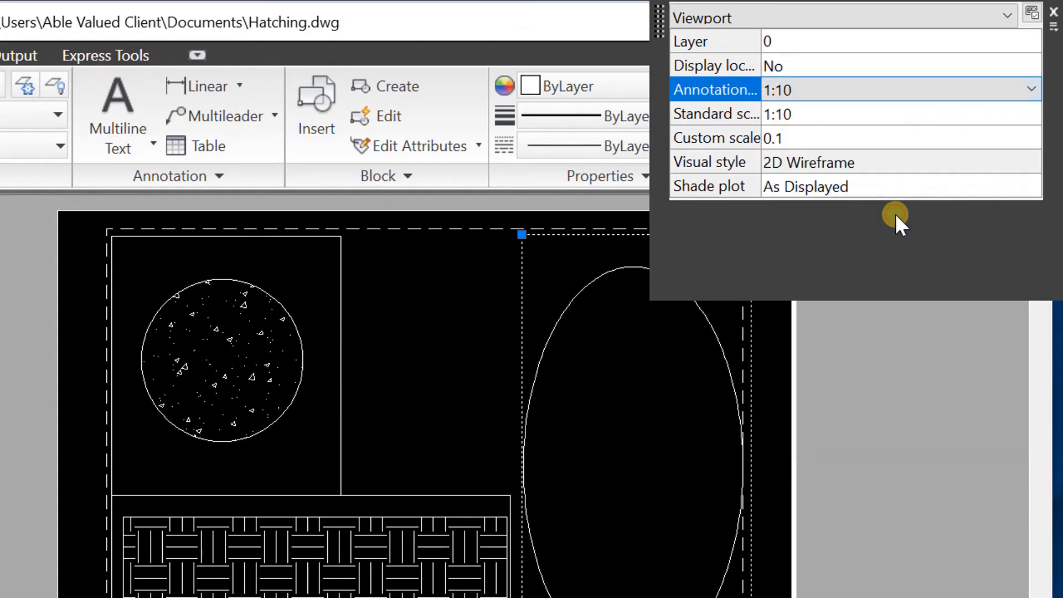
# Step: Set the ellipse viewport's annotation scale to 10:1 and its standard scale to 1:10
pyautogui.click(990, 92)
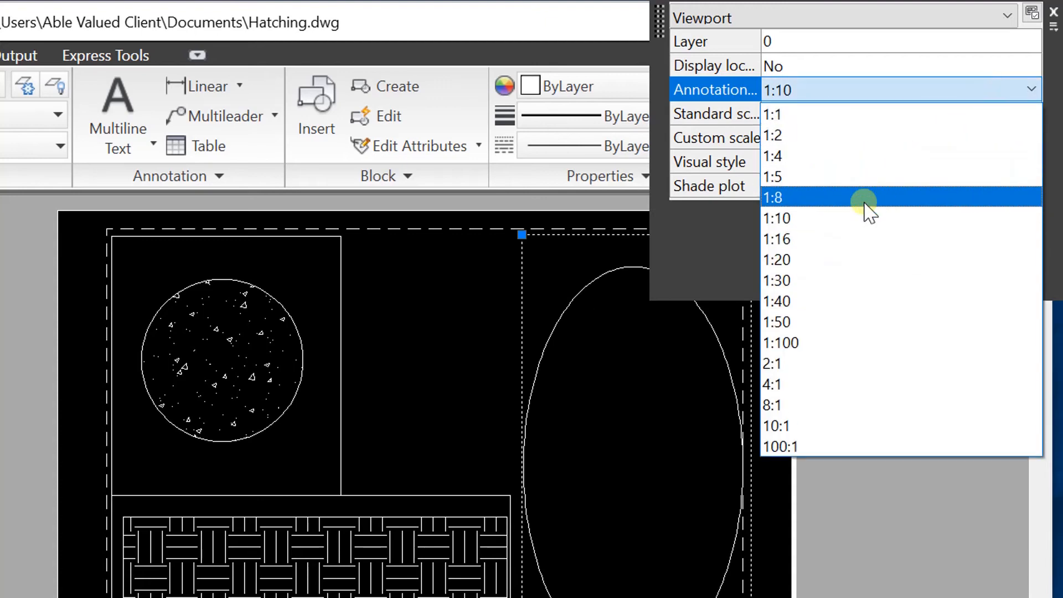
pyautogui.click(825, 426)
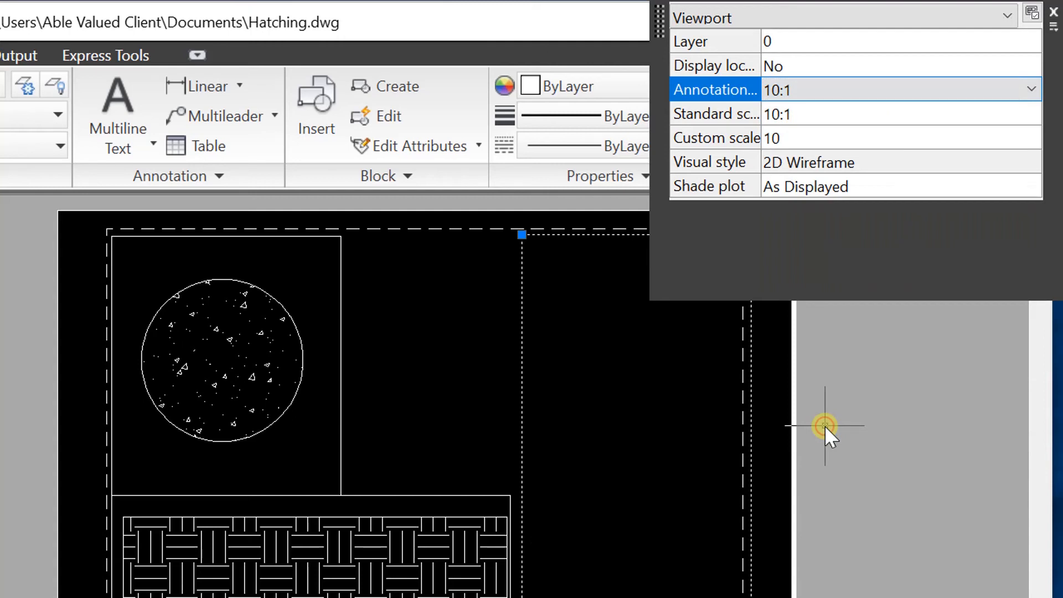
pyautogui.click(974, 118)
pyautogui.click(973, 116)
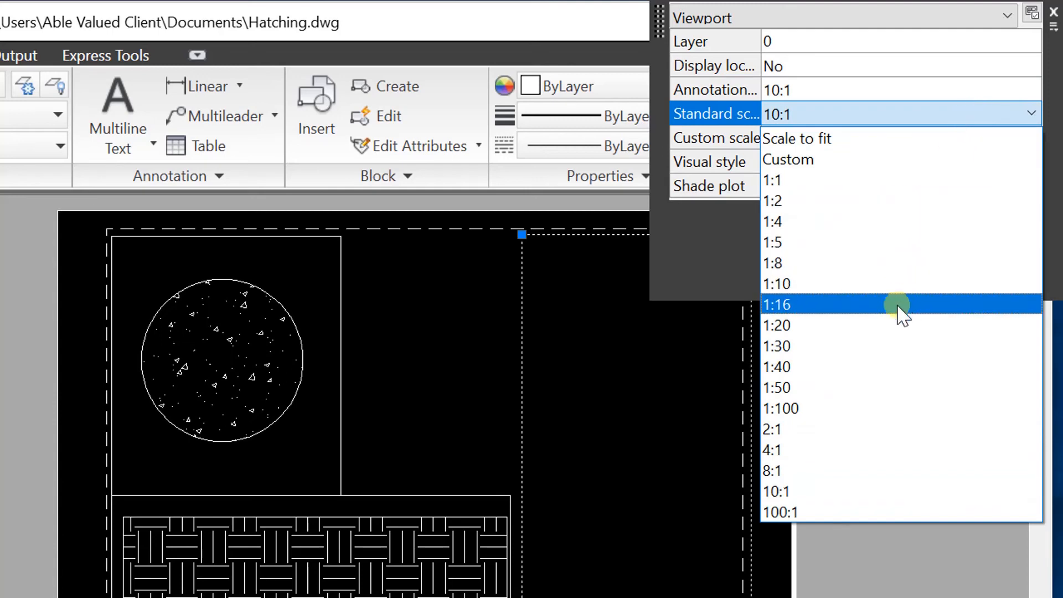
pyautogui.click(857, 284)
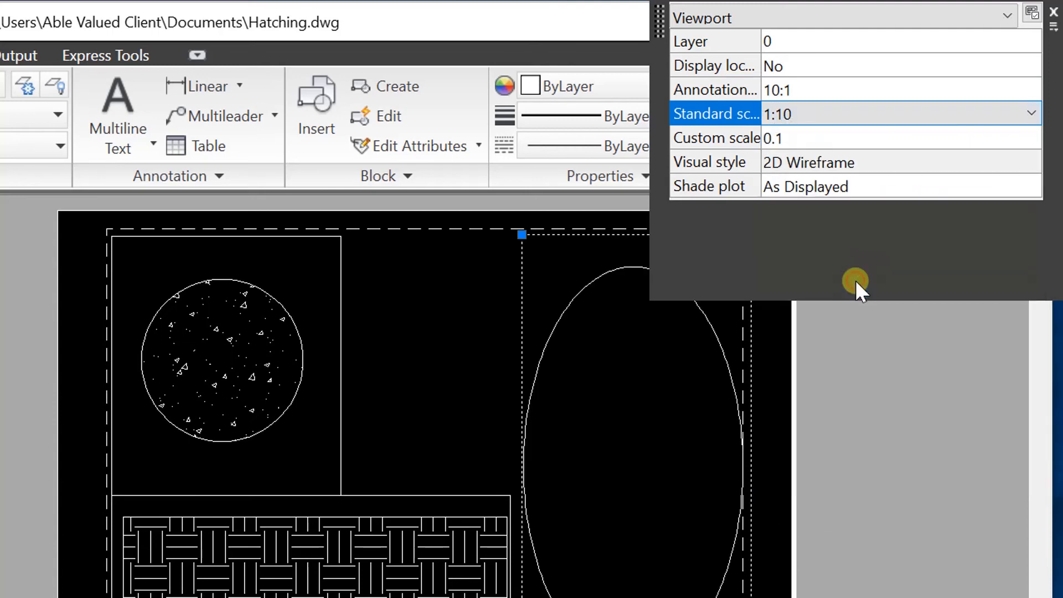
# Step: Change the ellipse viewport's annotation scale to 4:1 and reset its standard scale to 1:10
pyautogui.click(983, 91)
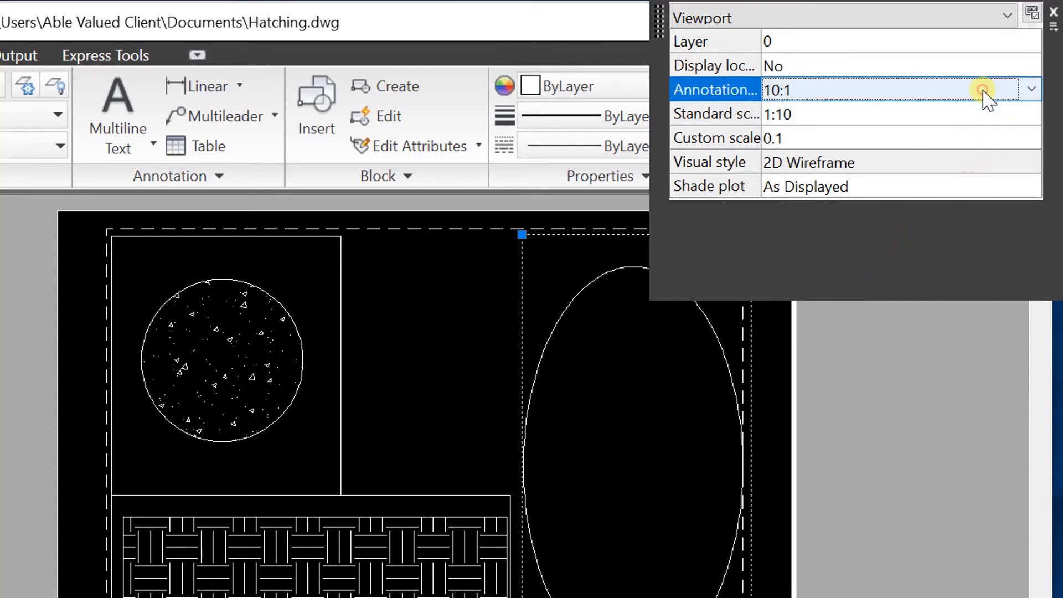
pyautogui.click(983, 90)
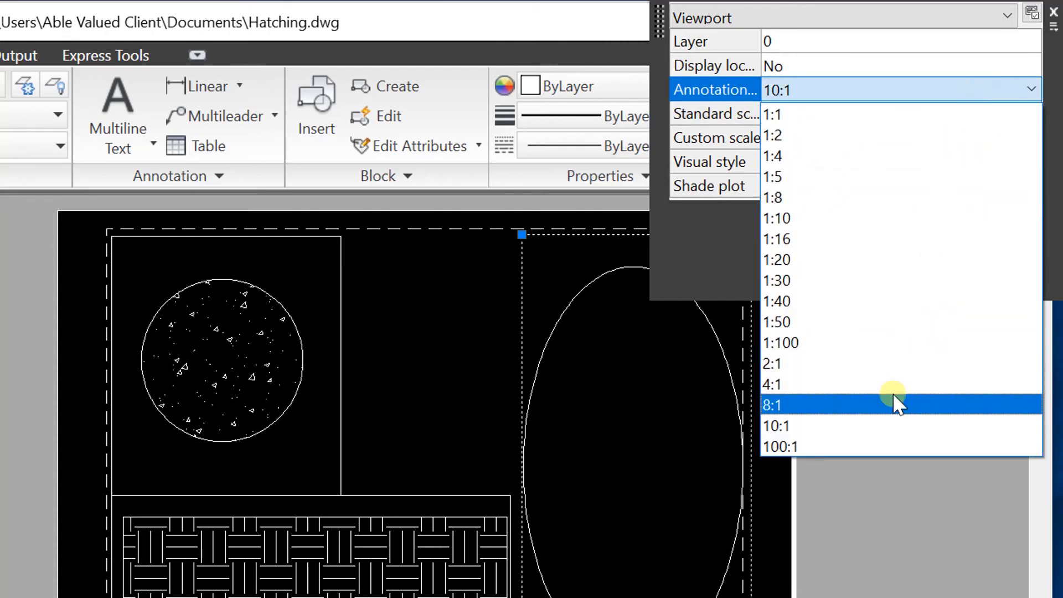
pyautogui.click(886, 384)
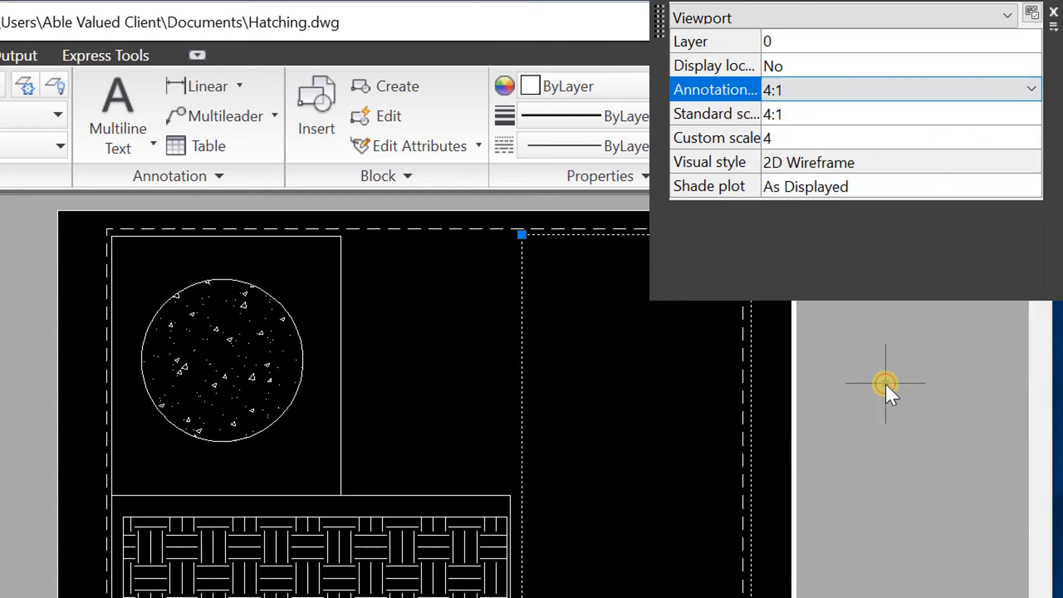
pyautogui.click(998, 115)
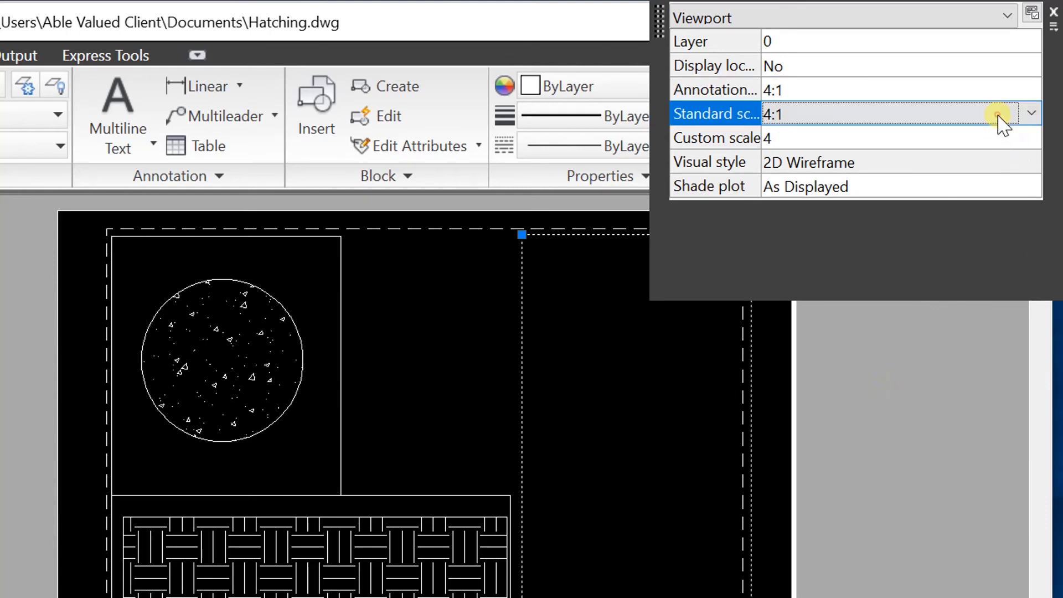
pyautogui.click(998, 115)
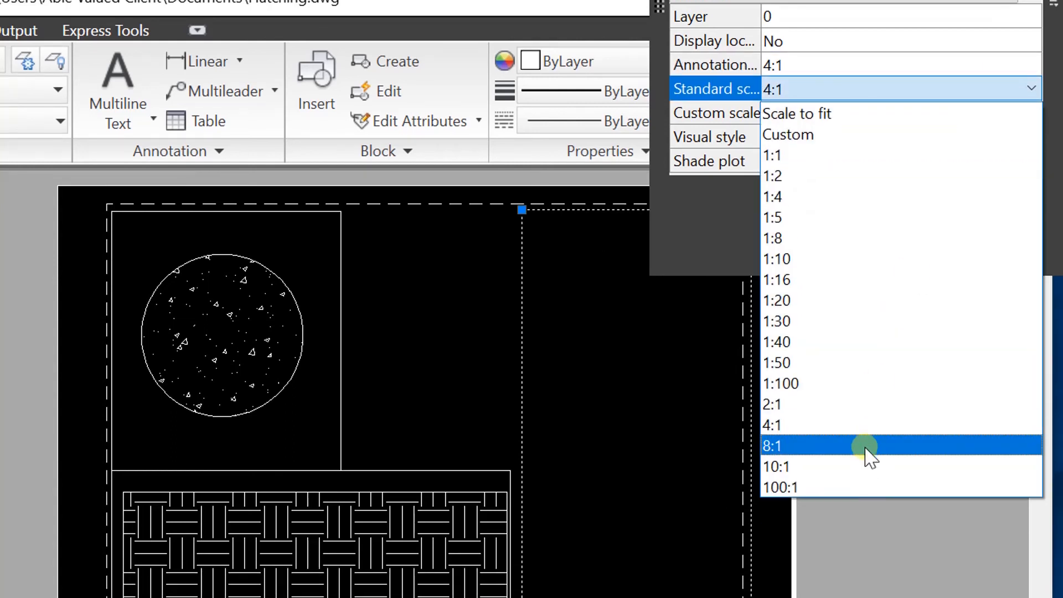
pyautogui.click(828, 259)
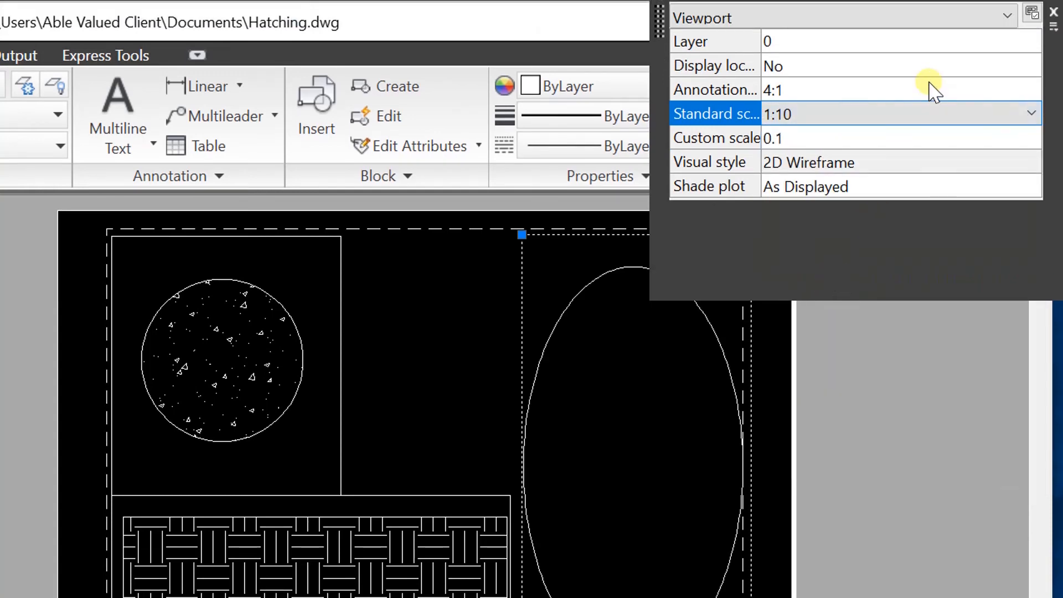
# Step: Set the ellipse viewport's annotation scale to 1:2 and its standard scale back to 1:10
pyautogui.click(914, 92)
pyautogui.click(913, 89)
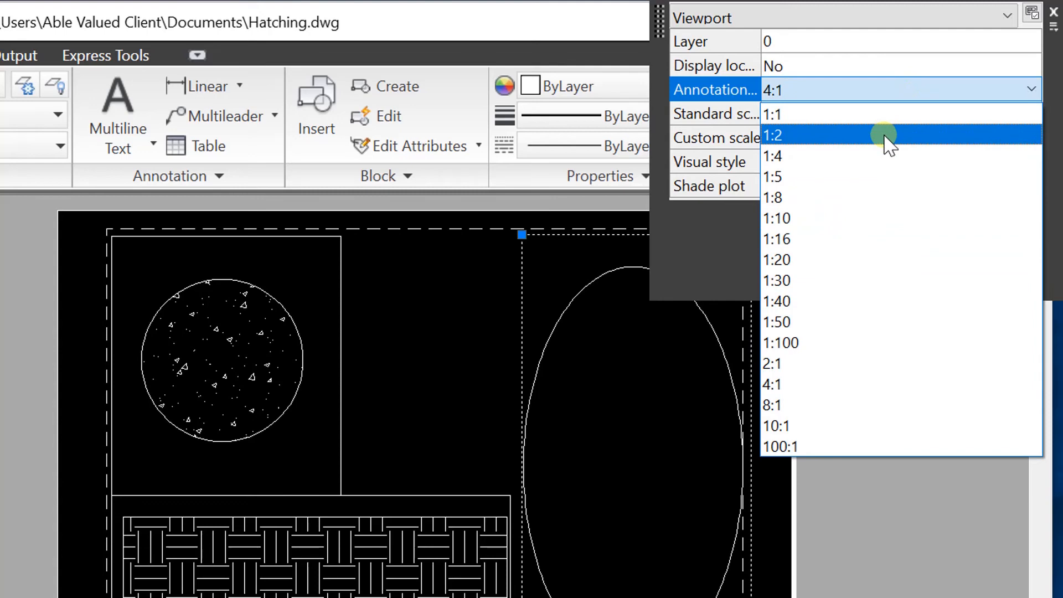
pyautogui.click(886, 136)
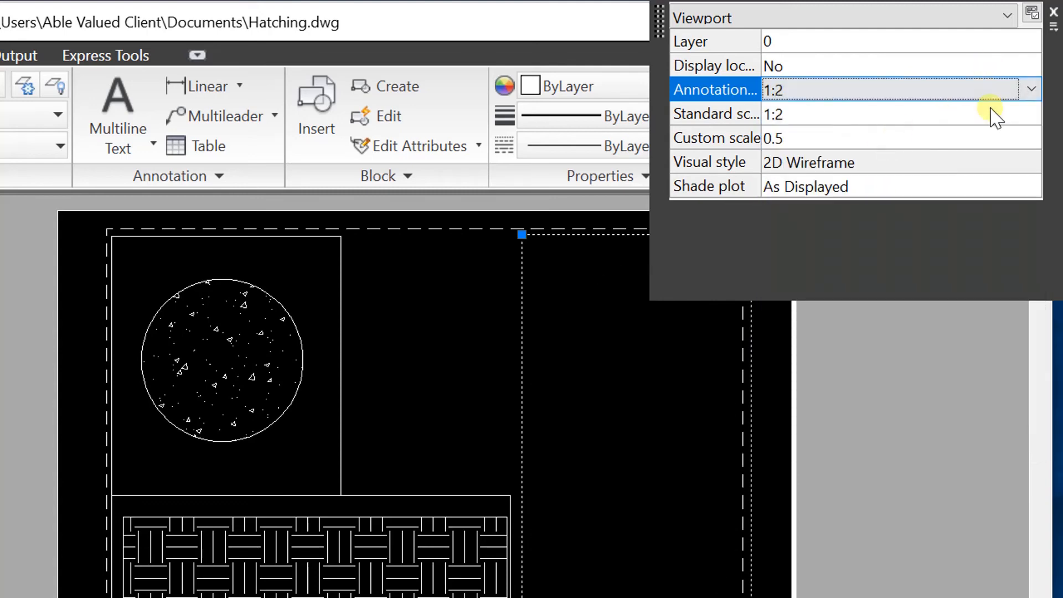
pyautogui.click(979, 121)
pyautogui.click(978, 119)
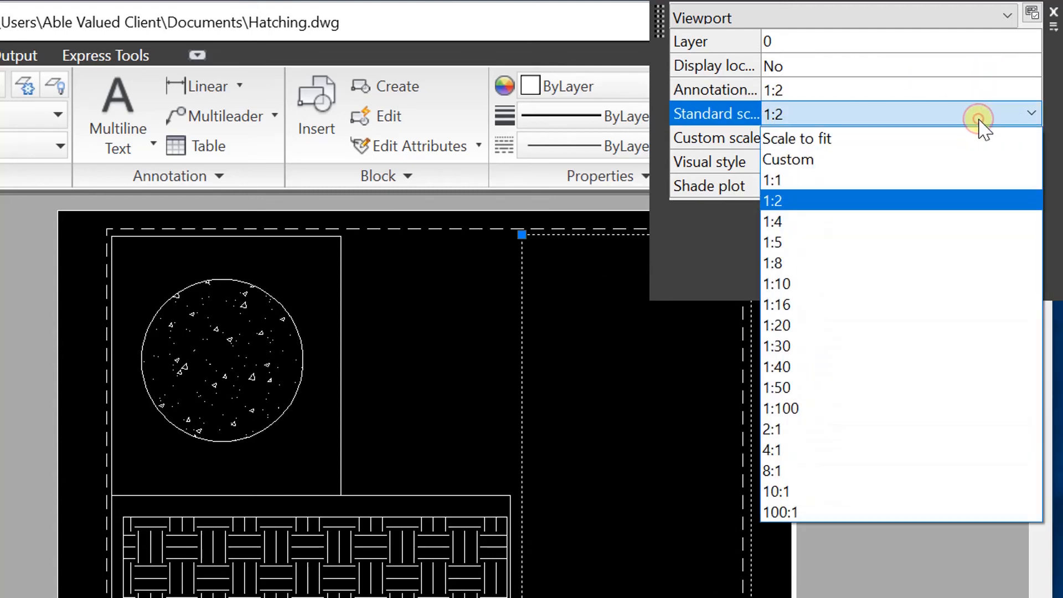
pyautogui.click(896, 285)
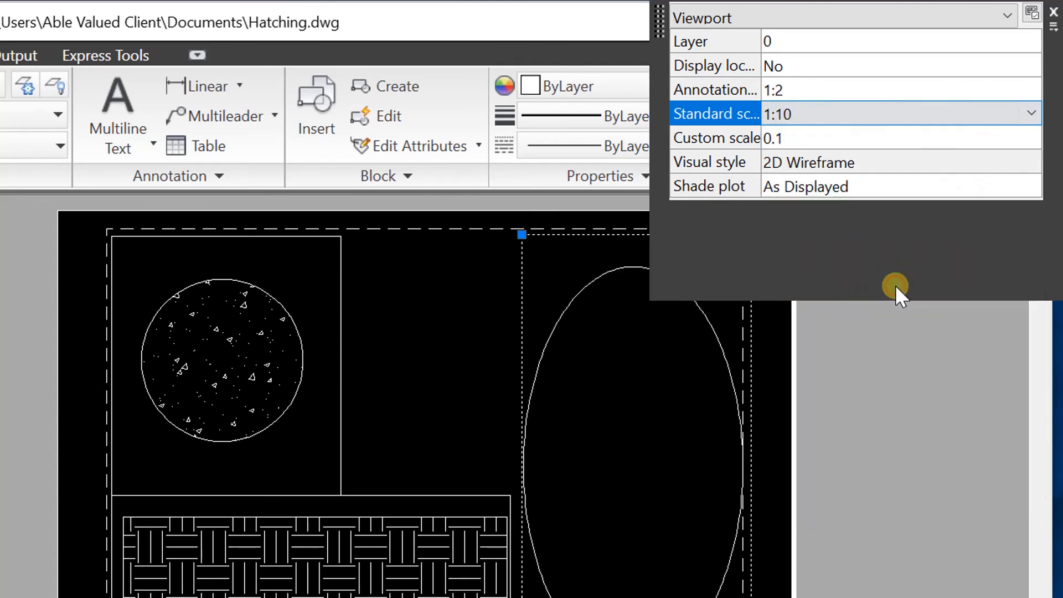
pyautogui.click(941, 87)
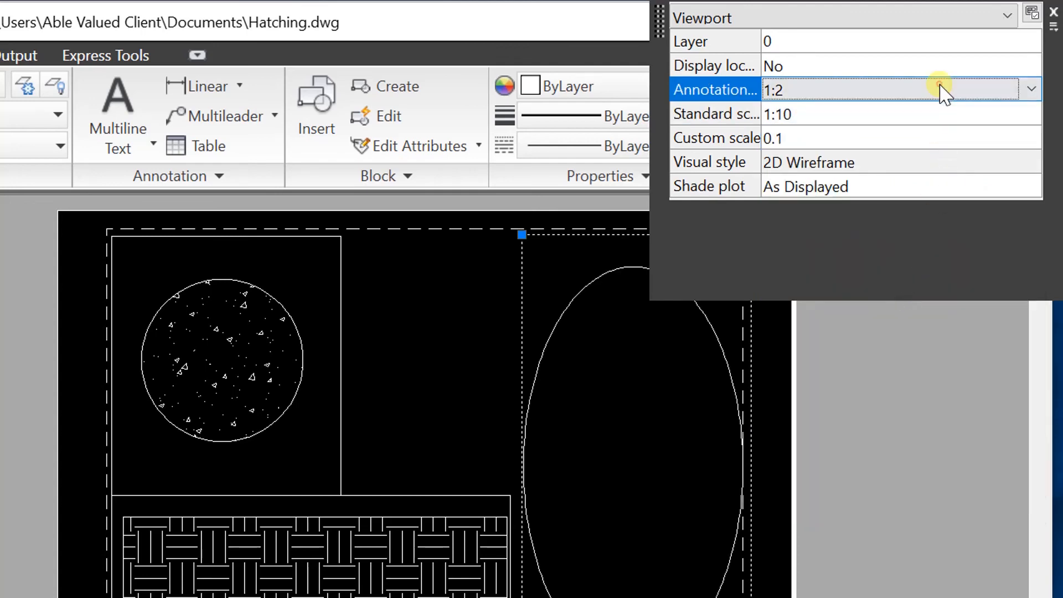
pyautogui.click(940, 86)
pyautogui.click(940, 87)
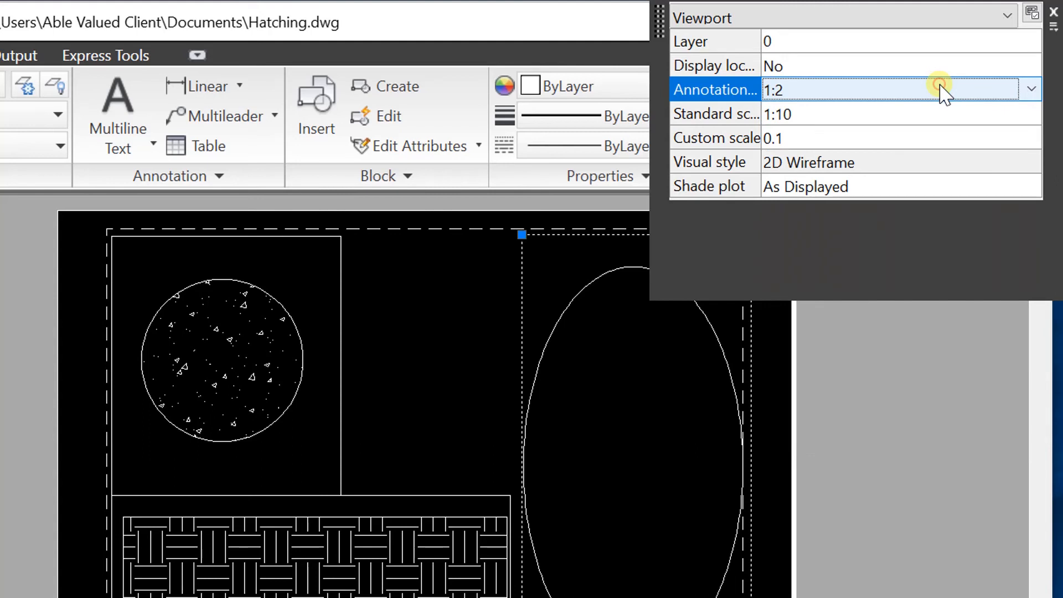
pyautogui.click(942, 88)
pyautogui.click(1030, 90)
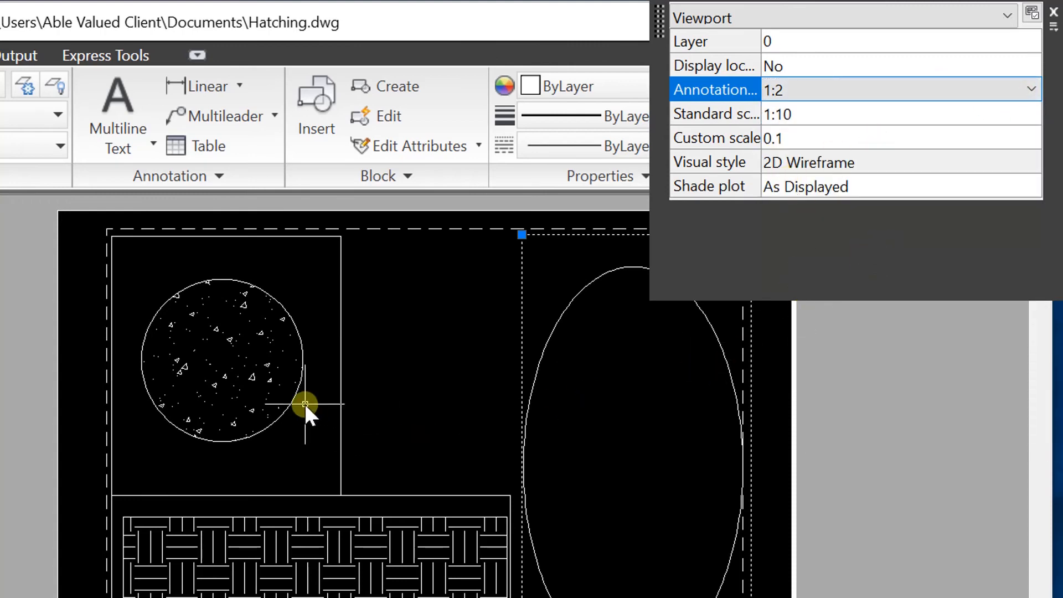
pyautogui.press('Escape')
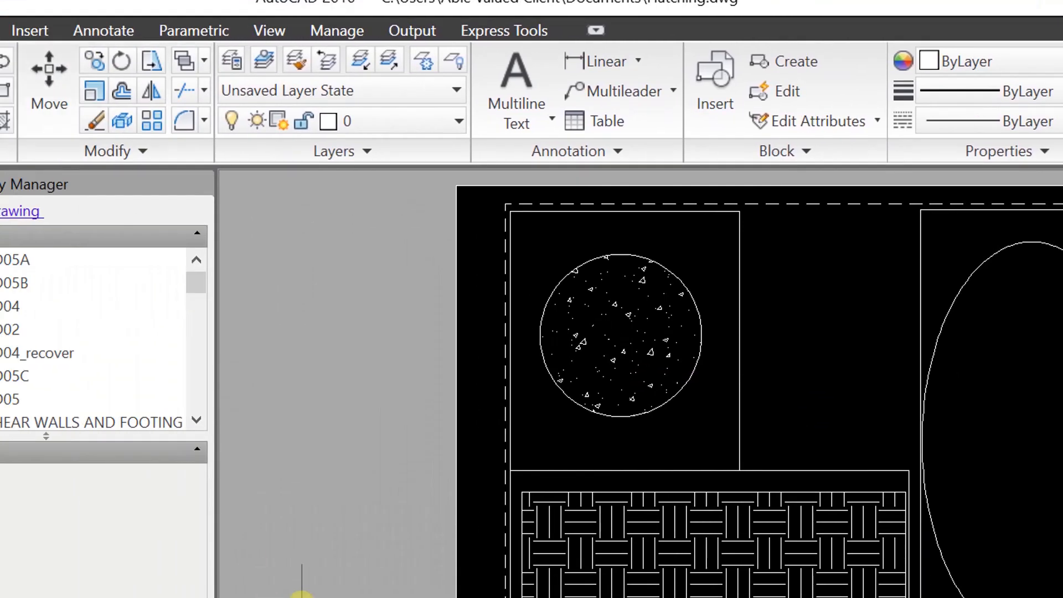
pyautogui.click(300, 596)
pyautogui.click(349, 400)
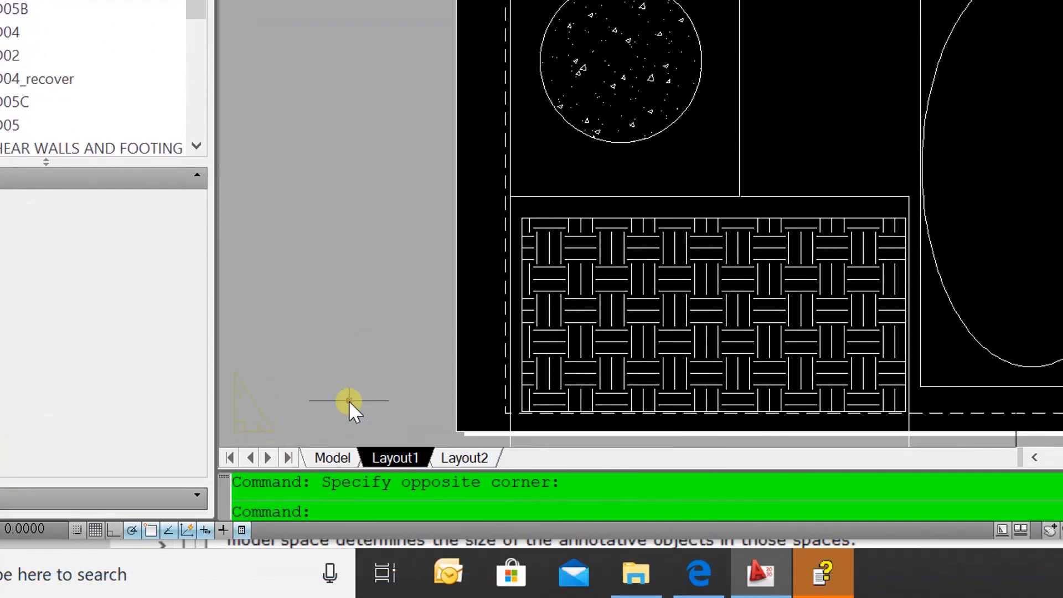
# Step: In model space, set the scale of the ellipse's annotative HONEY hatch to 10
pyautogui.click(326, 457)
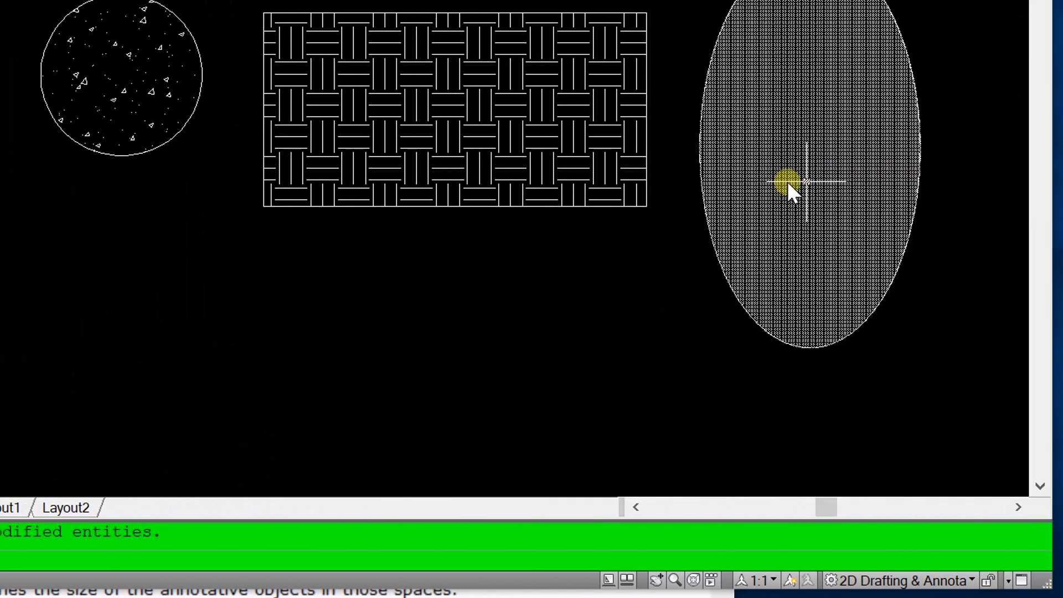
pyautogui.click(787, 181)
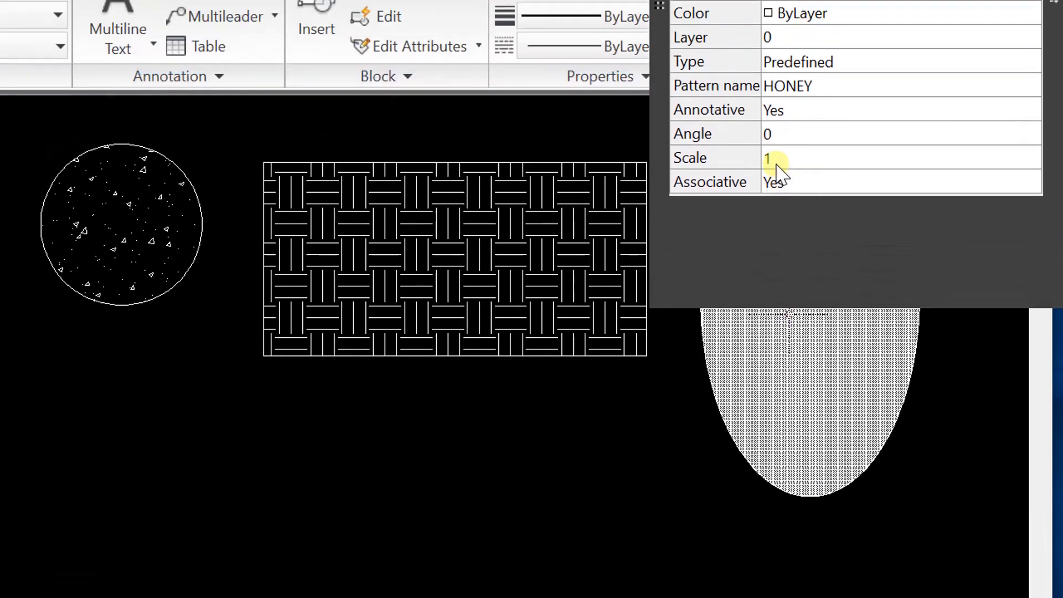
pyautogui.click(775, 10)
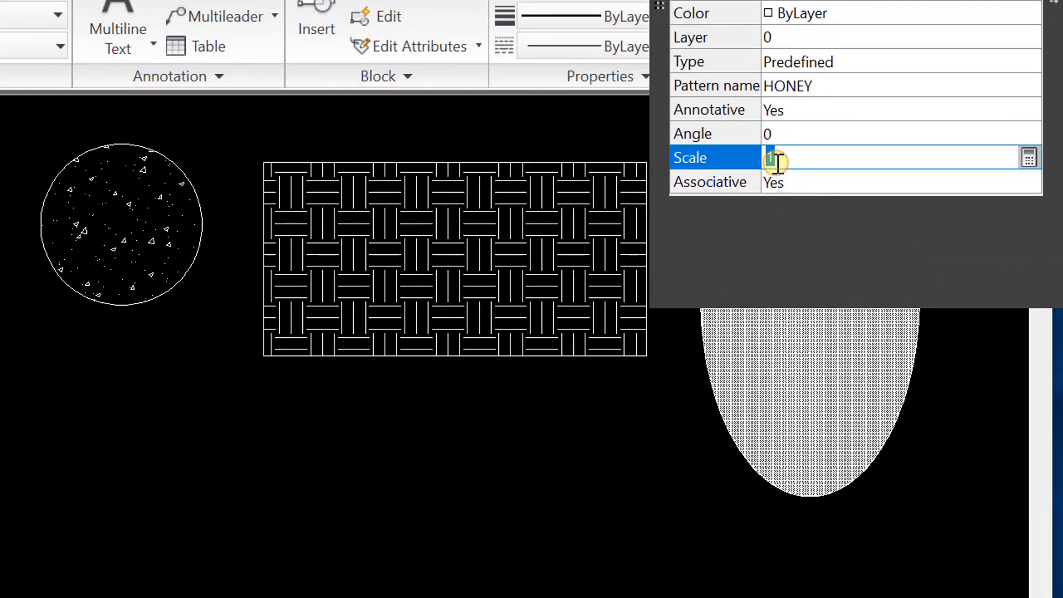
pyautogui.write('10')
pyautogui.press('Tab')
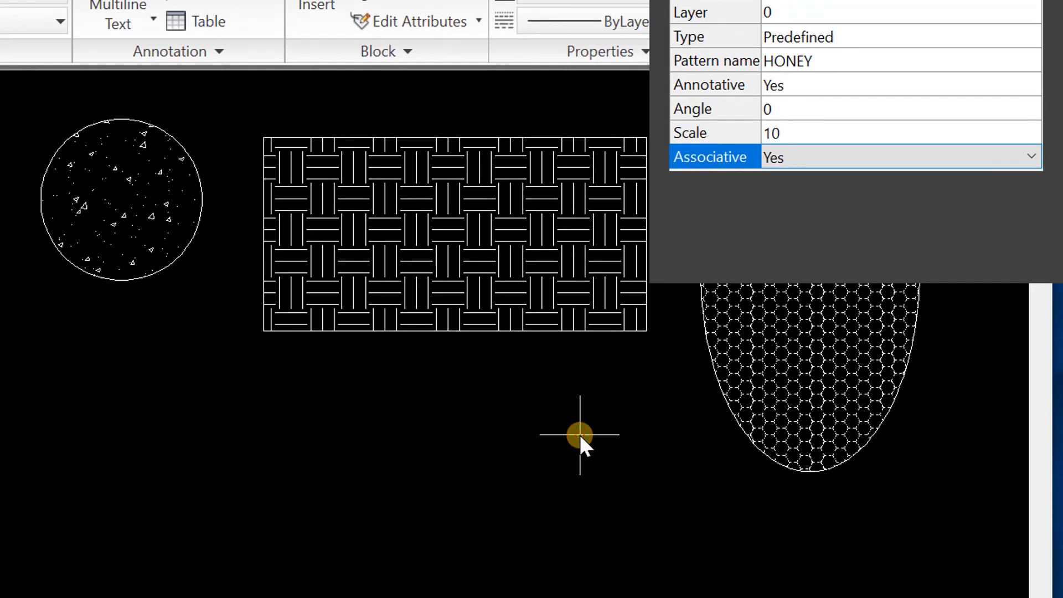
pyautogui.press('Escape')
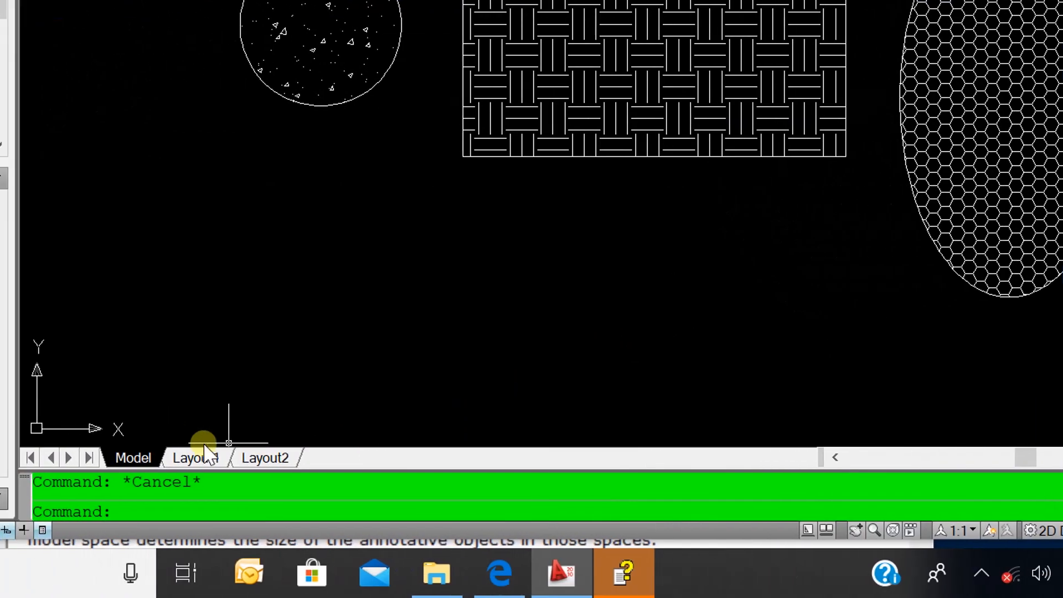
# Step: Return to Layout1 and set the ellipse viewport's annotation scale to 1:10
pyautogui.click(171, 455)
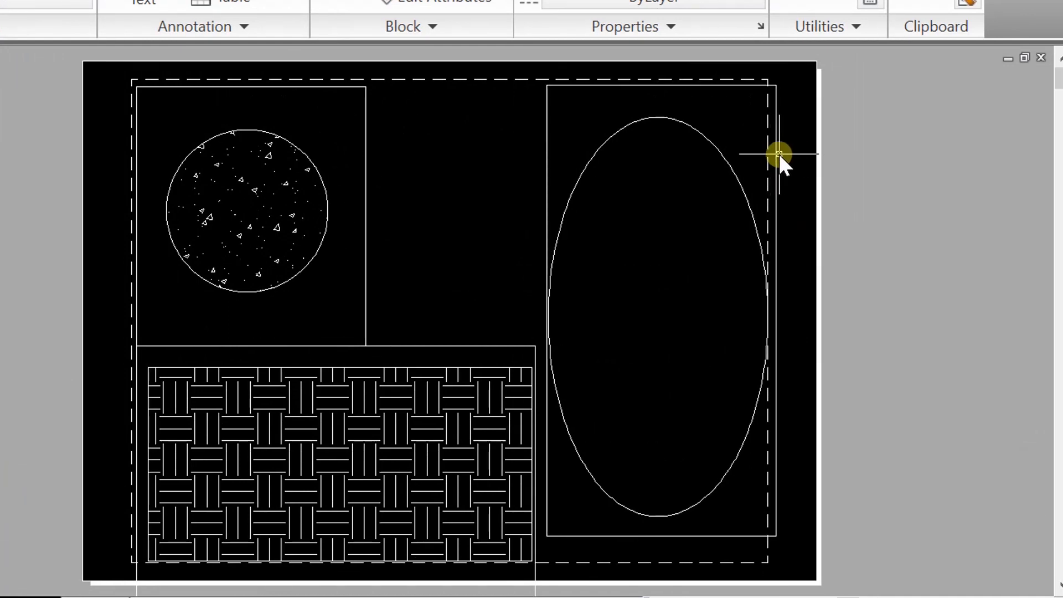
pyautogui.click(775, 156)
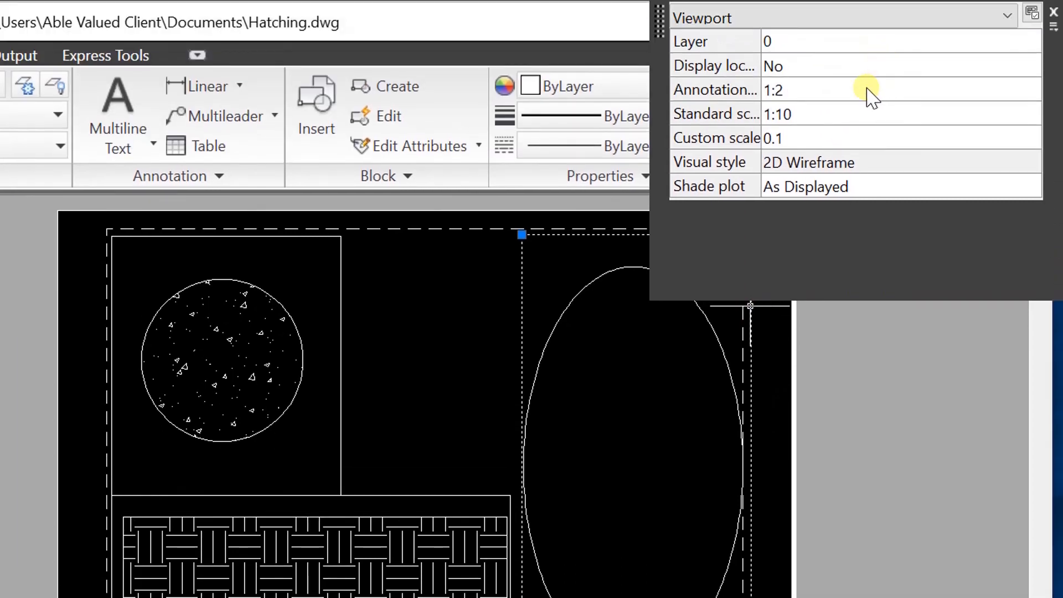
pyautogui.click(867, 91)
pyautogui.click(865, 92)
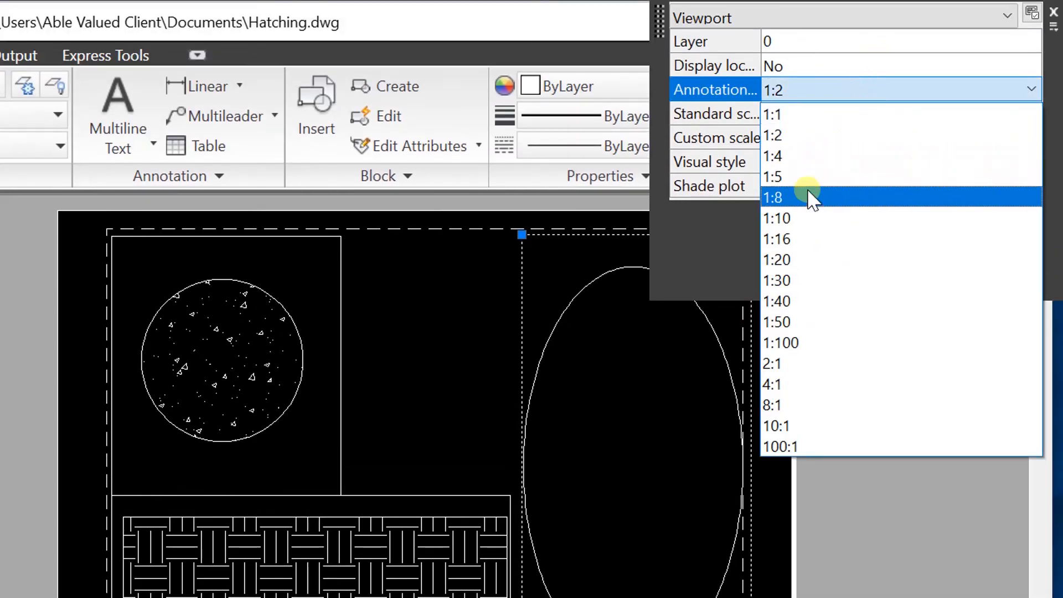
pyautogui.click(810, 219)
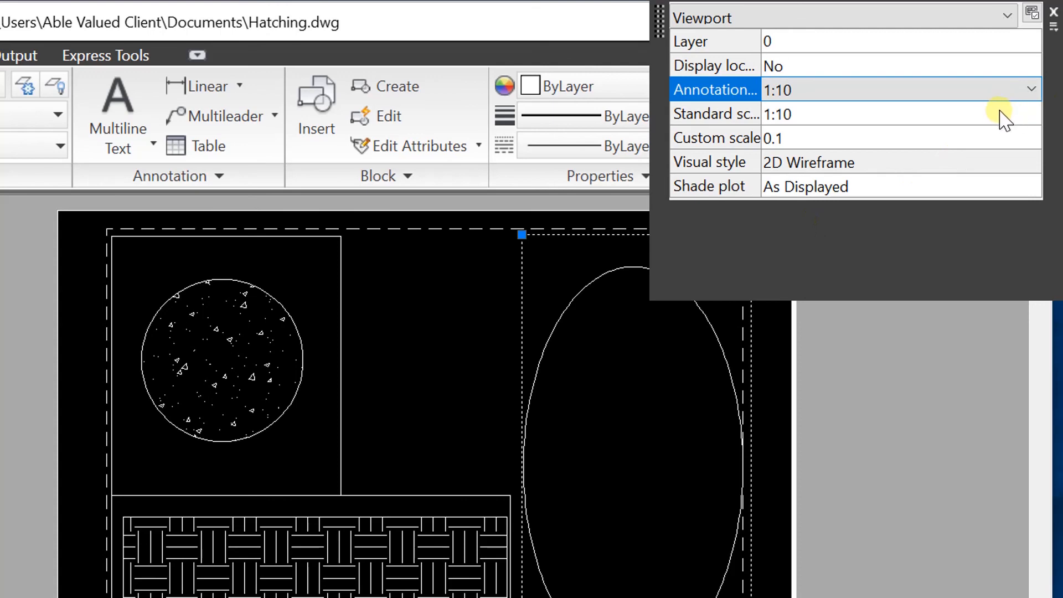
# Step: Set the ellipse viewport's annotation scale to 1:1 and its standard scale to 1:10, and deselect the viewport
pyautogui.click(1021, 96)
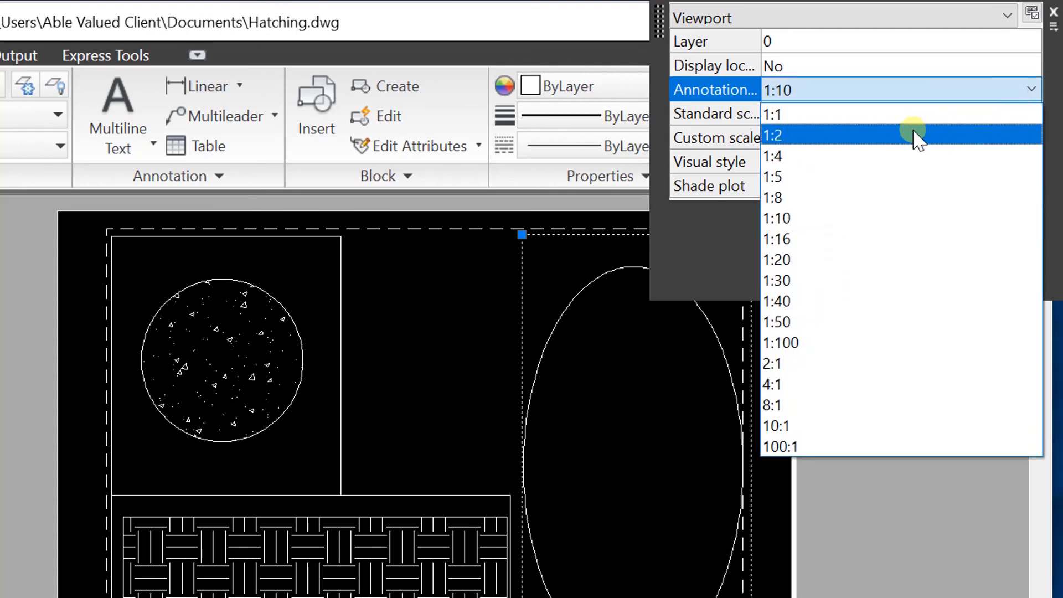
pyautogui.click(917, 115)
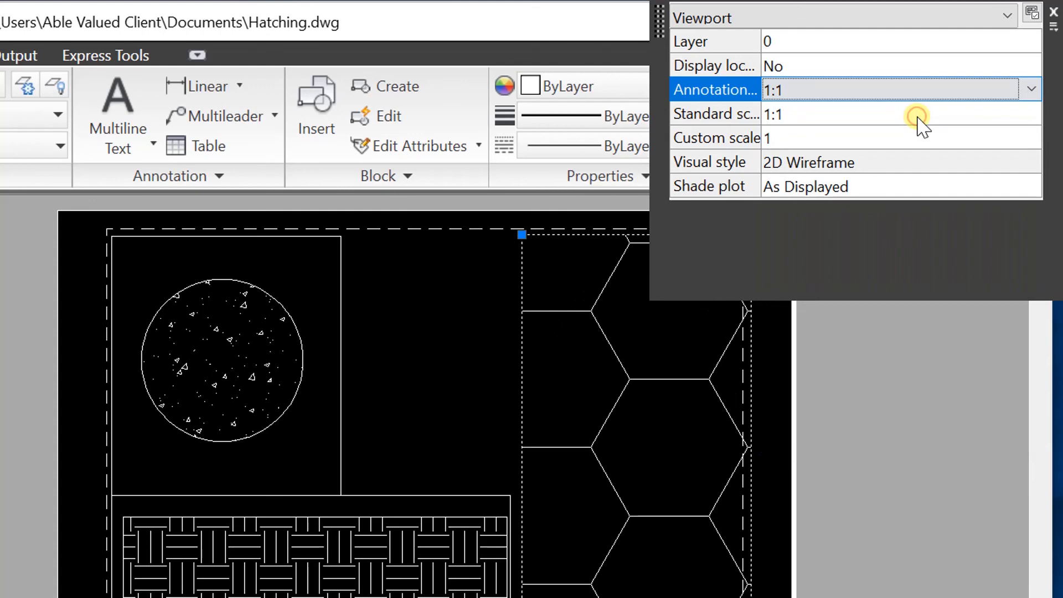
pyautogui.click(917, 118)
pyautogui.click(920, 117)
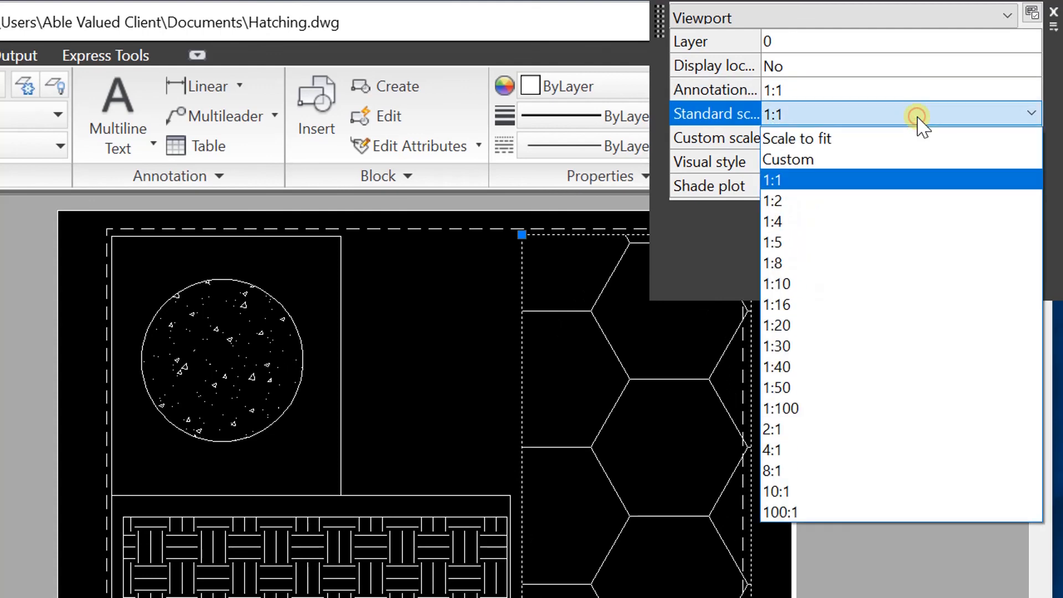
pyautogui.click(846, 283)
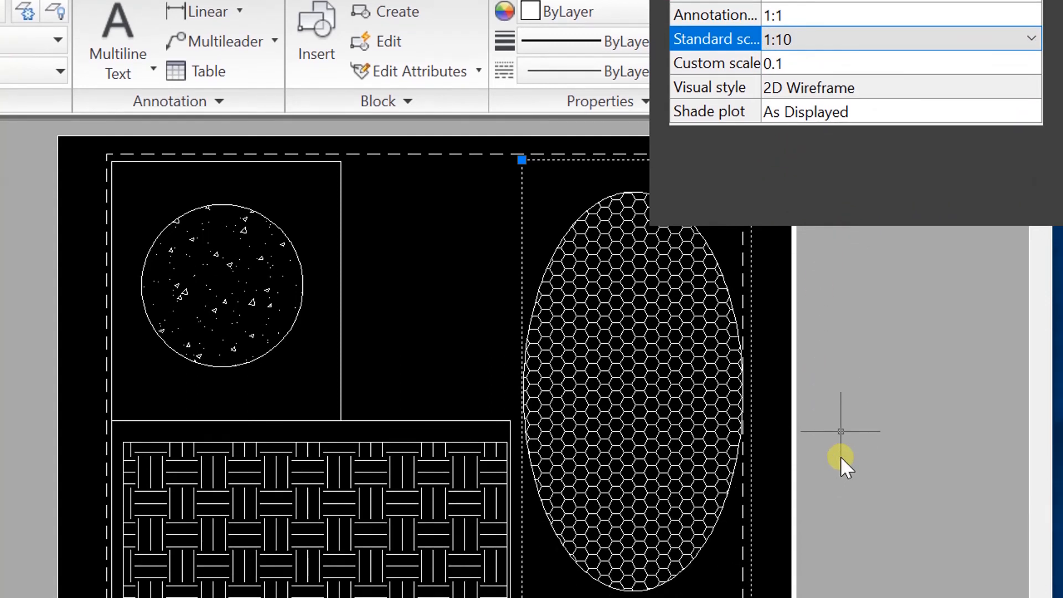
pyautogui.press('Escape')
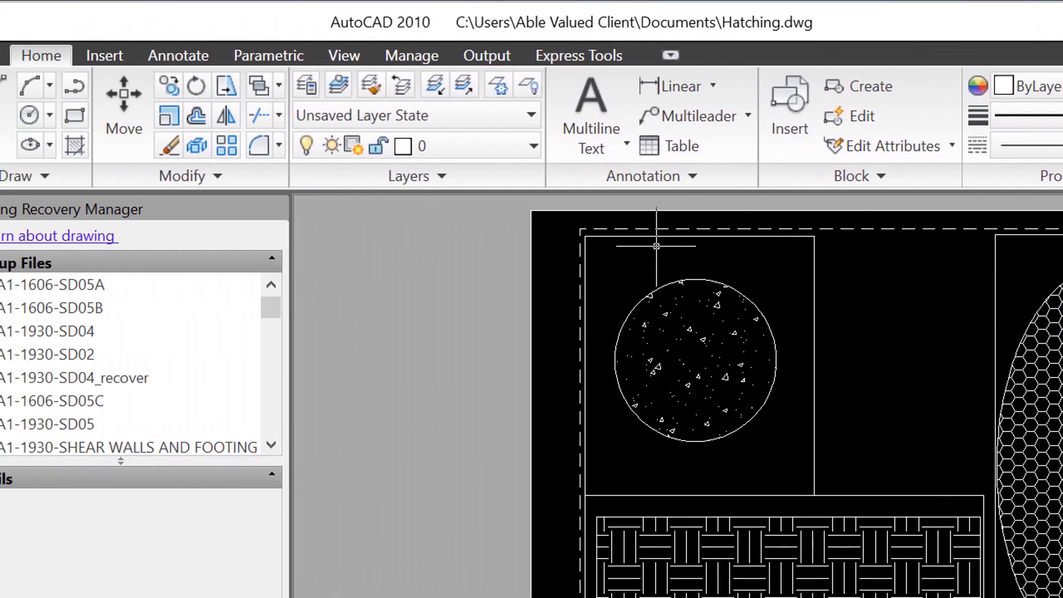
# Step: Save the drawing as Hatching.dwg in AutoCAD 2010 Drawing format, replacing the existing file
pyautogui.click(2, 34)
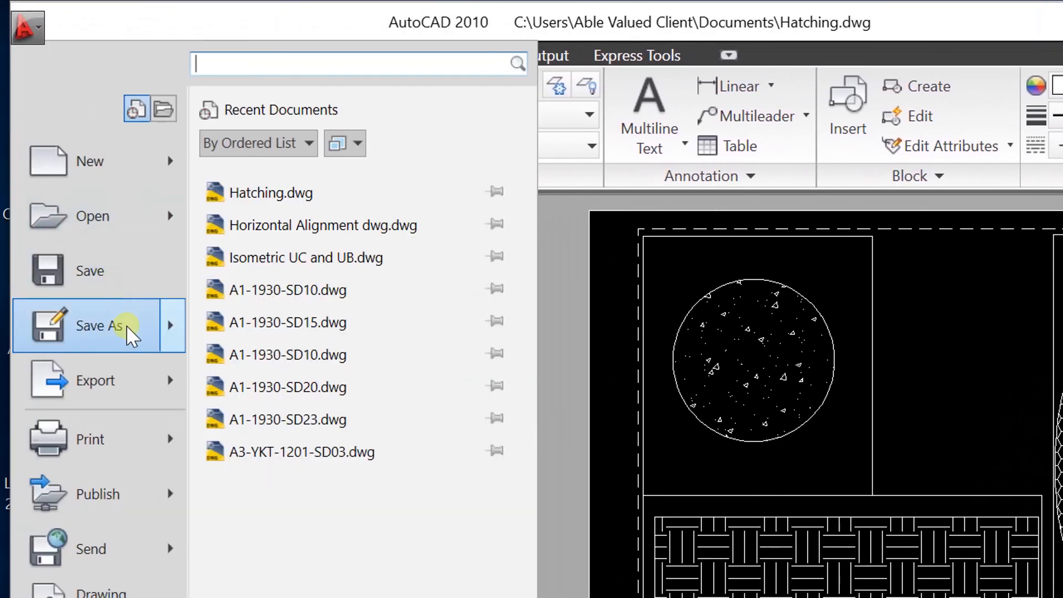
pyautogui.moveTo(93, 328)
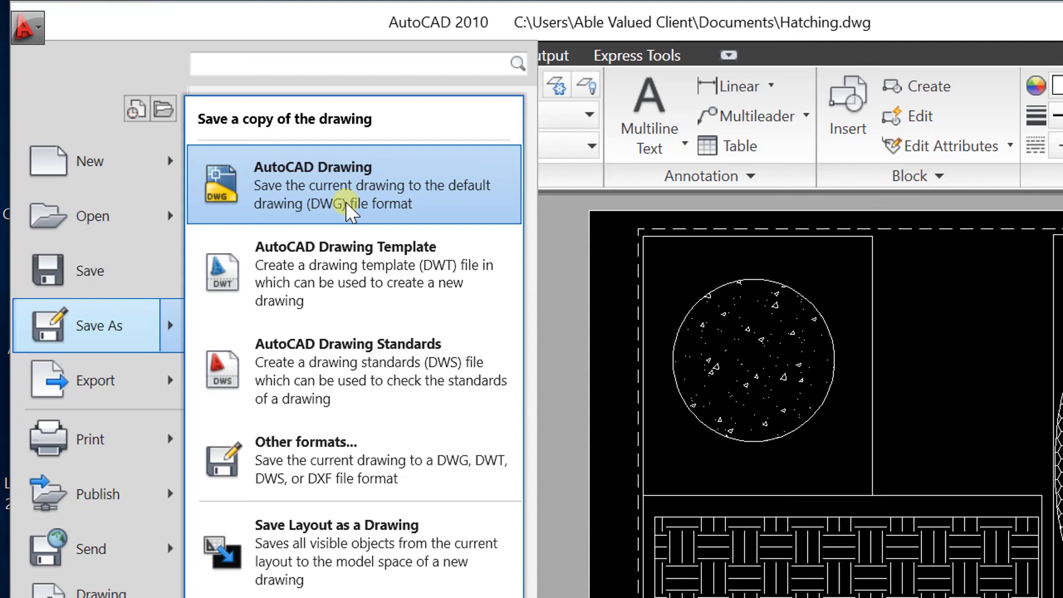
pyautogui.click(349, 208)
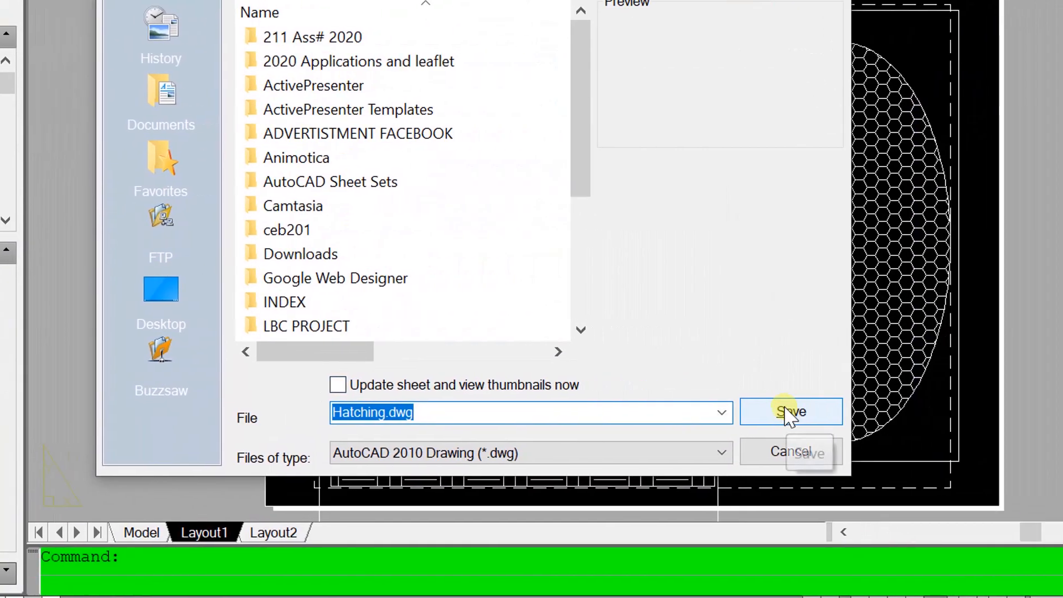
pyautogui.click(1060, 561)
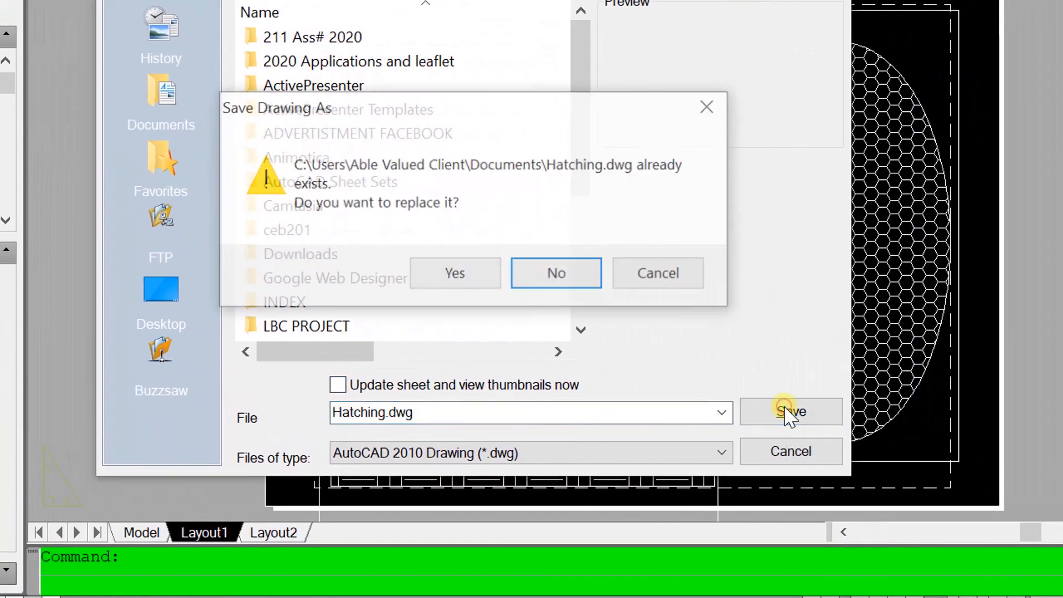
pyautogui.click(458, 273)
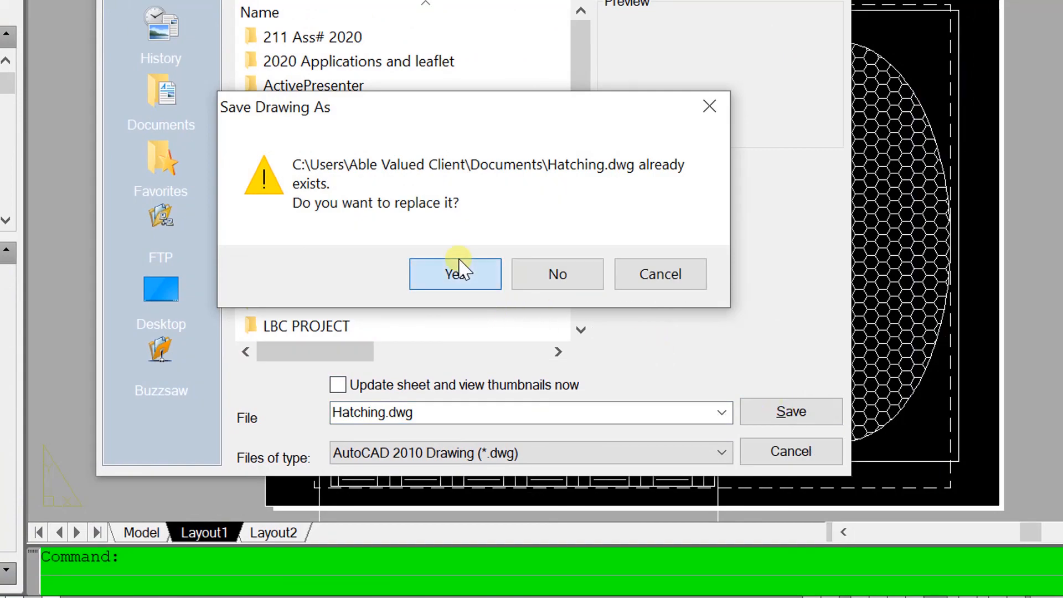